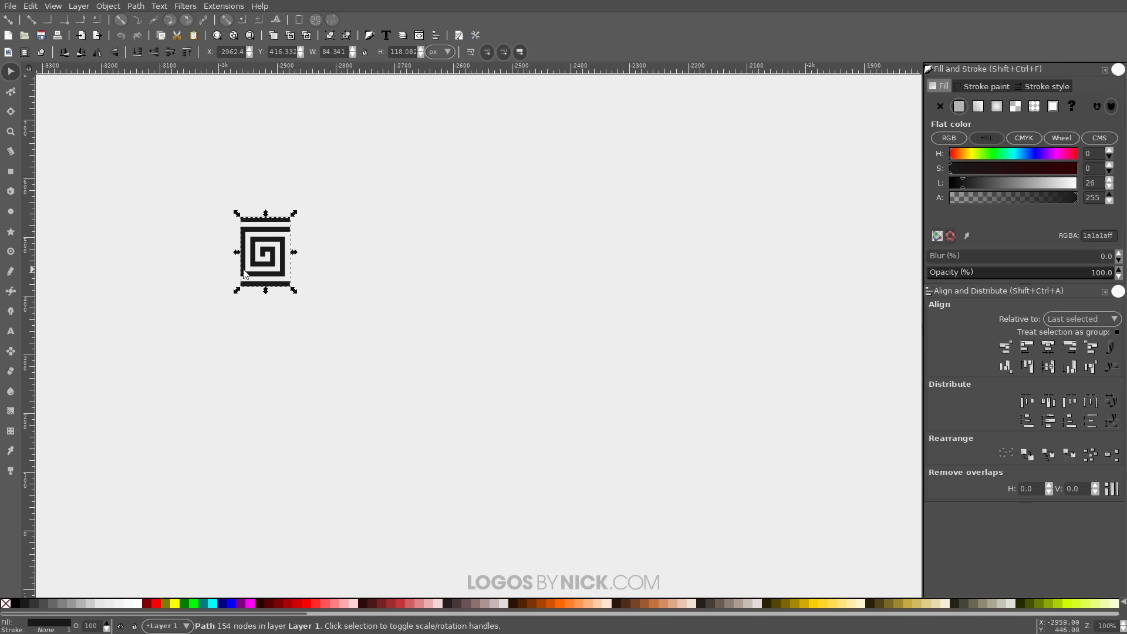
Move the square spiral motif to about X -2999 px and Y 449 px, leaving it deselected
{"action": "left_click_drag", "start_coordinate": [258, 273], "coordinate": [290, 252]}
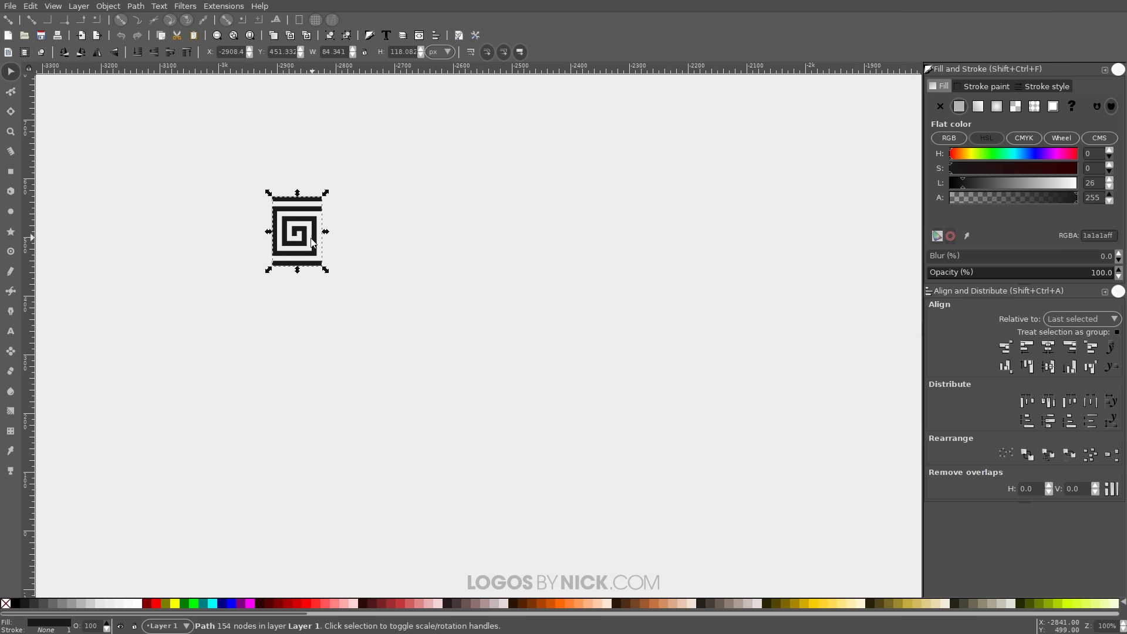
{"action": "left_click_drag", "start_coordinate": [294, 253], "coordinate": [240, 254]}
{"action": "left_click", "coordinate": [358, 288]}
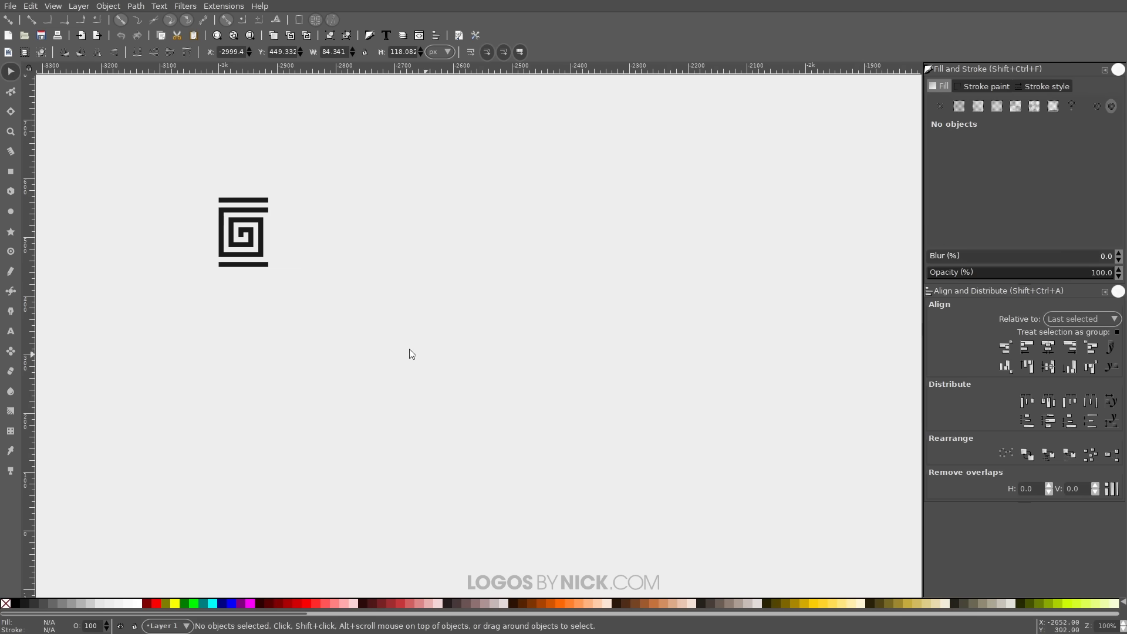
Draw a circle about 148 px in radius beside the spiral motif and convert it to a path
{"action": "left_click", "coordinate": [14, 216]}
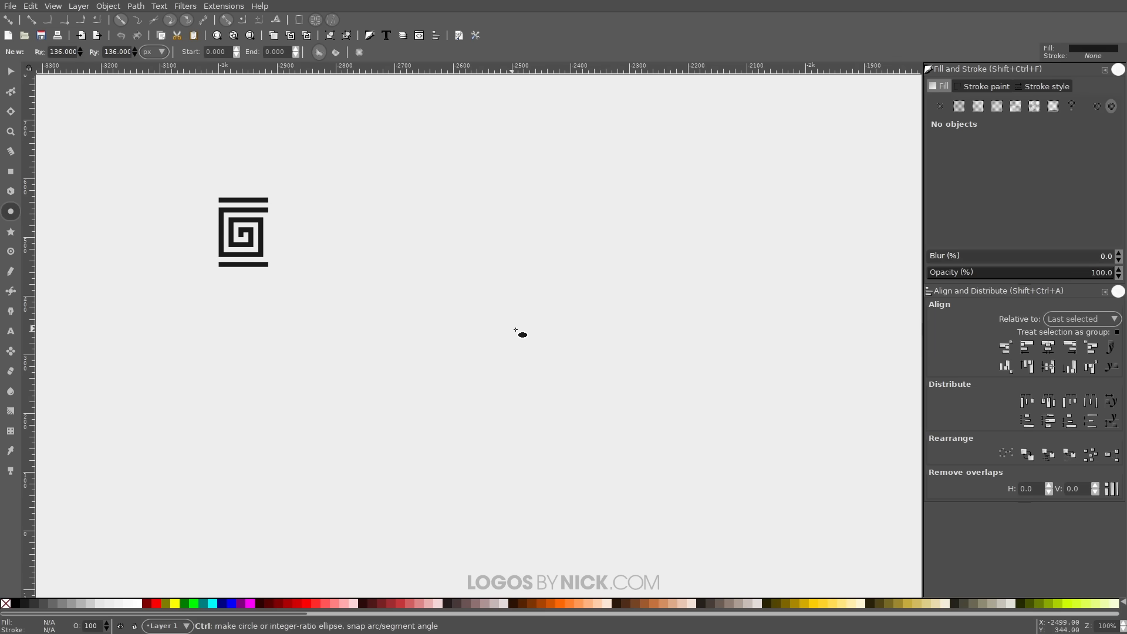
{"action": "left_click_drag", "start_coordinate": [509, 315], "coordinate": [608, 403]}
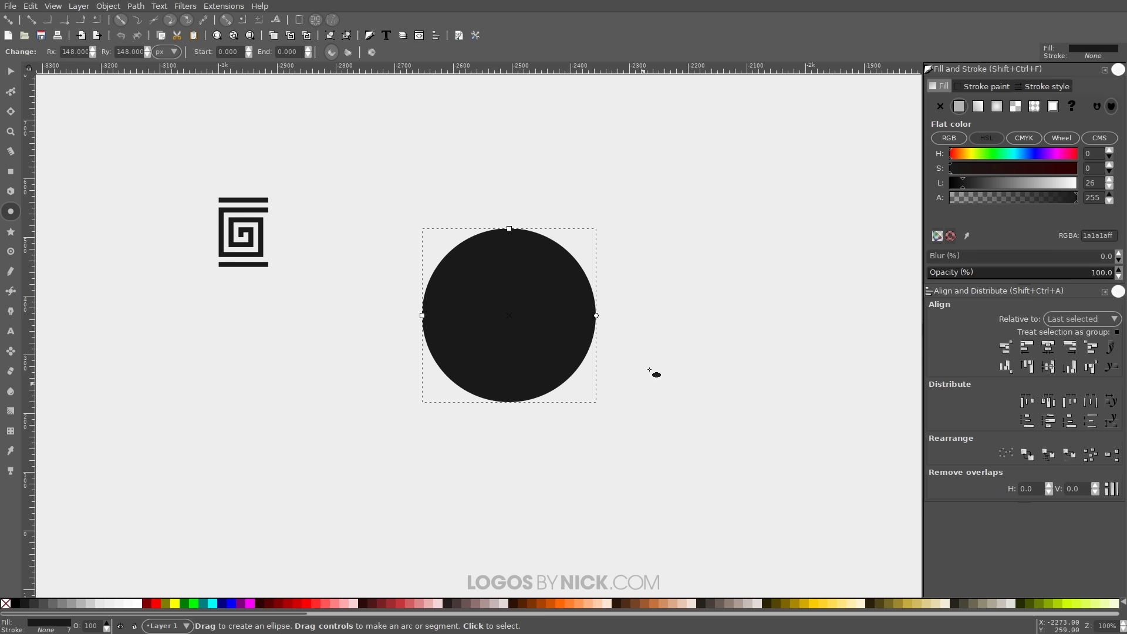
{"action": "left_click", "coordinate": [137, 6]}
{"action": "left_click", "coordinate": [144, 21]}
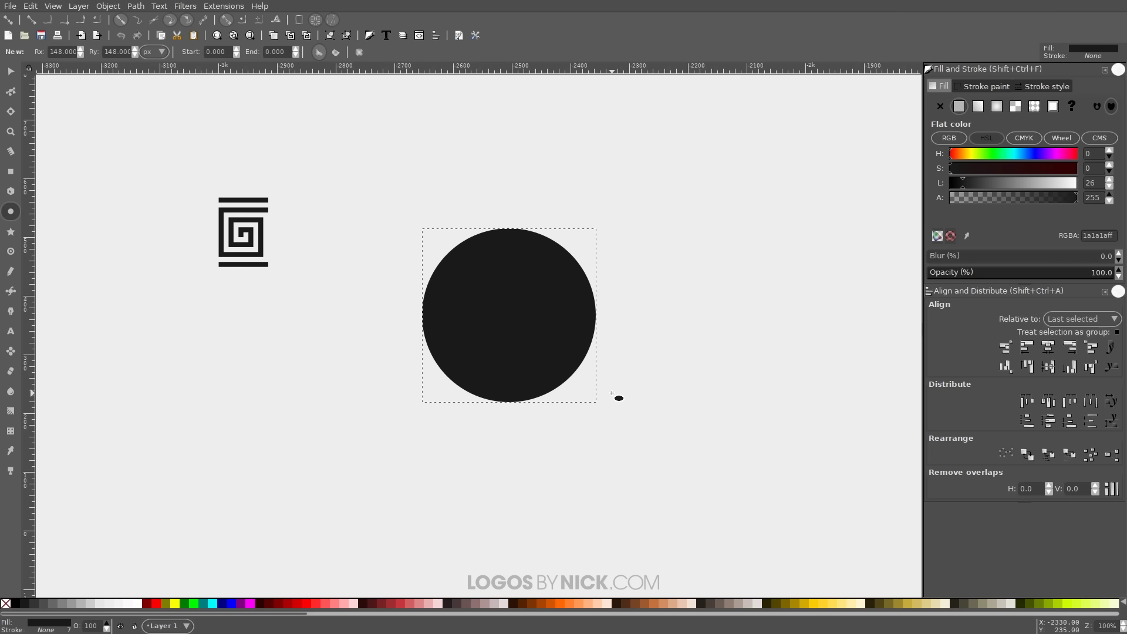
Add a Pattern Along Path effect to the circle
{"action": "left_click", "coordinate": [134, 6]}
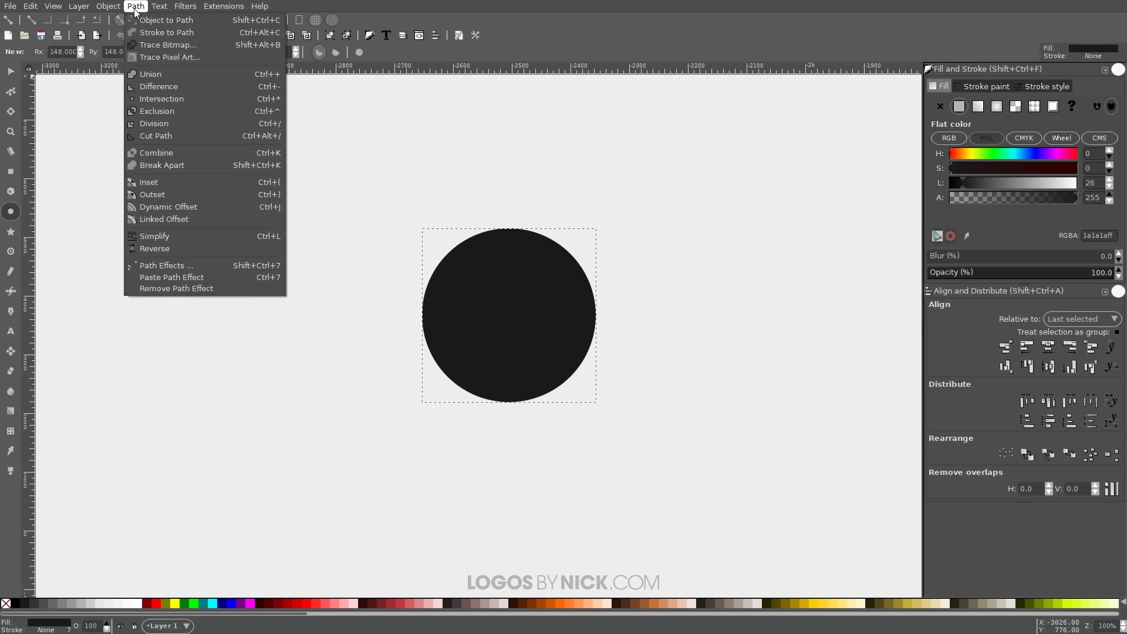
{"action": "left_click", "coordinate": [166, 267]}
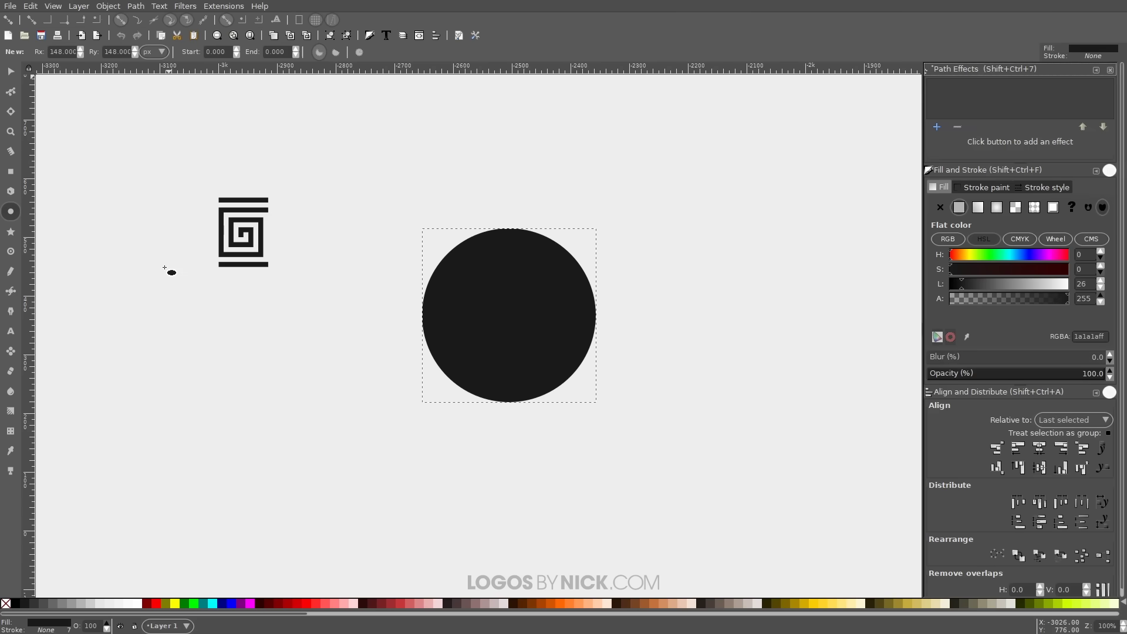
{"action": "left_click", "coordinate": [937, 127]}
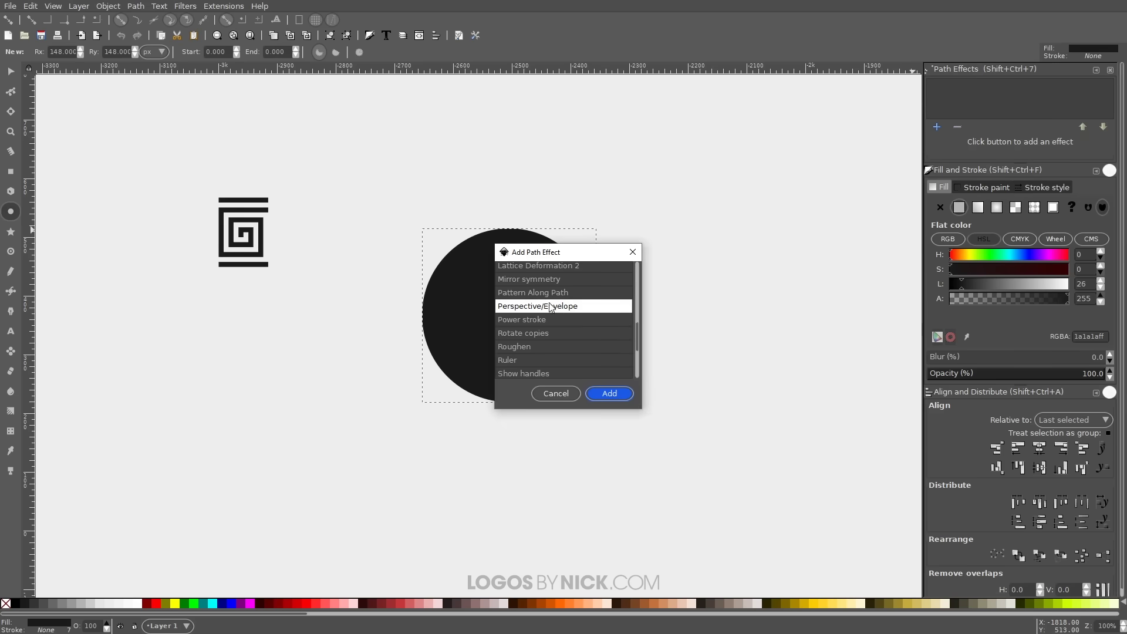
{"action": "mouse_move", "coordinate": [635, 333]}
{"action": "left_mouse_down"}
{"action": "mouse_move", "coordinate": [638, 279]}
{"action": "mouse_move", "coordinate": [625, 331]}
{"action": "mouse_move", "coordinate": [617, 327]}
{"action": "left_mouse_up"}
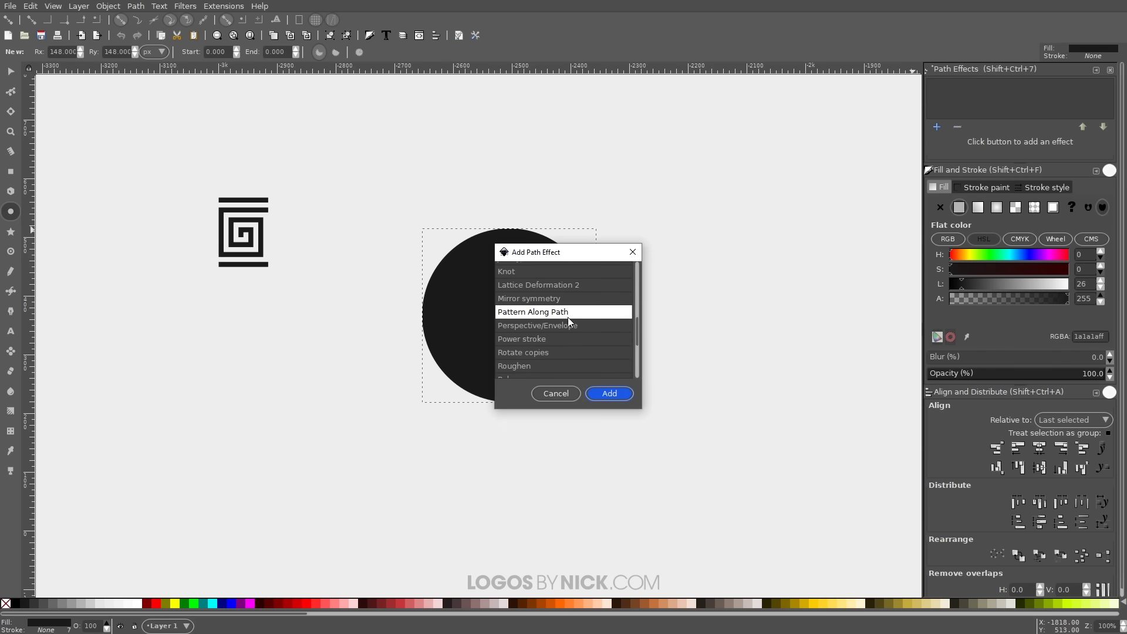
{"action": "left_click", "coordinate": [614, 399]}
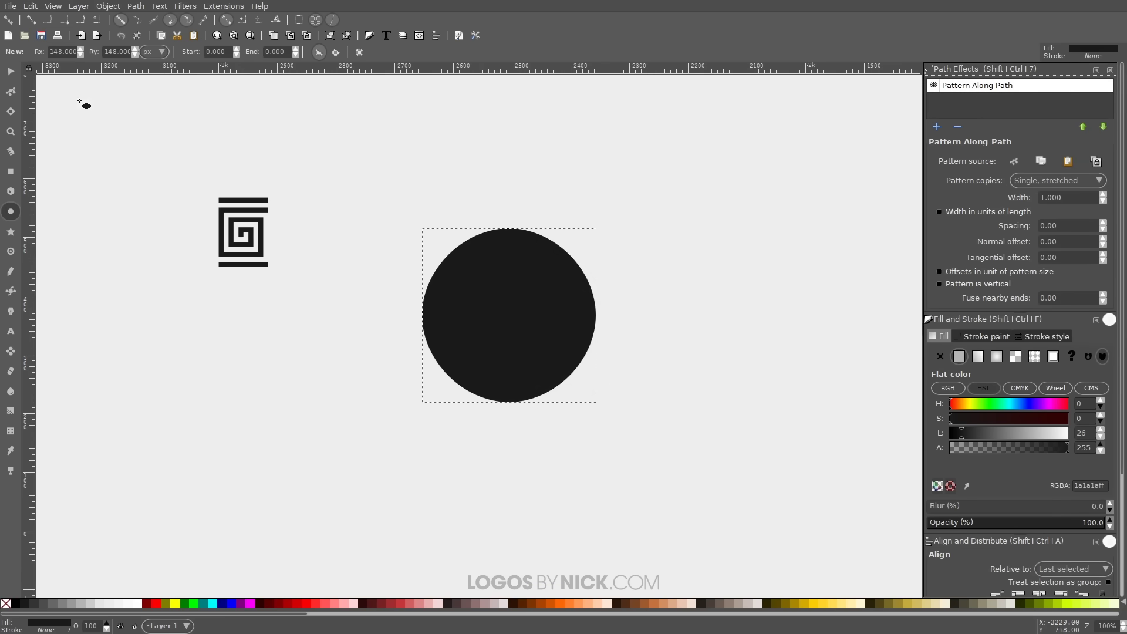
Shift the spiral motif slightly and copy it to the clipboard
{"action": "left_click", "coordinate": [11, 72]}
{"action": "mouse_move", "coordinate": [255, 234]}
{"action": "left_mouse_down"}
{"action": "mouse_move", "coordinate": [267, 255]}
{"action": "mouse_move", "coordinate": [270, 242]}
{"action": "left_mouse_up"}
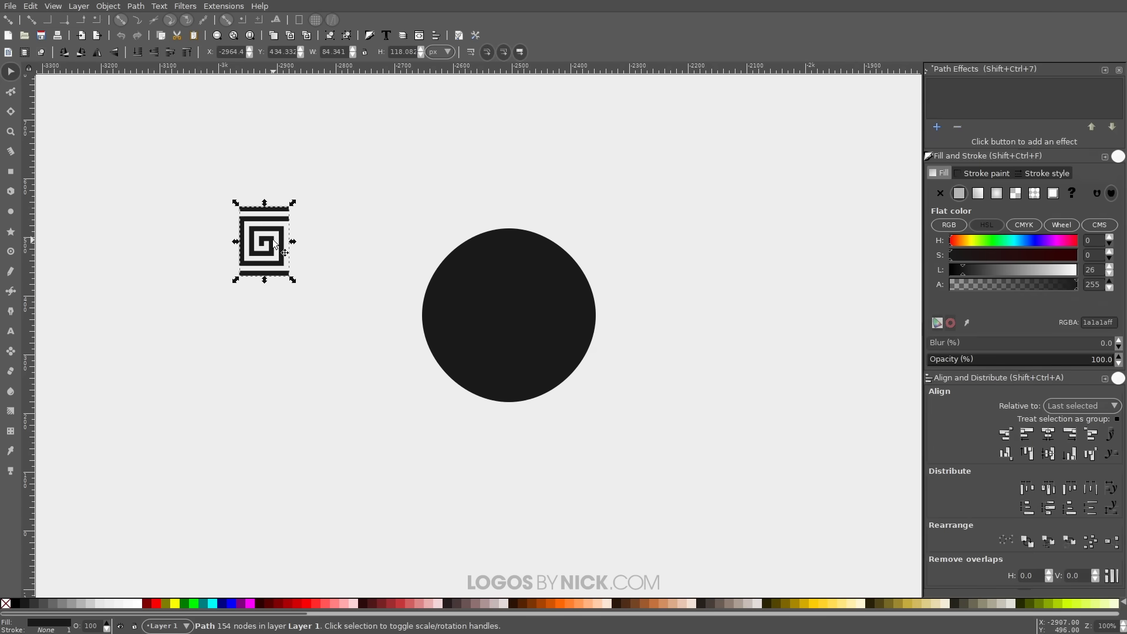
{"action": "right_click", "coordinate": [273, 240]}
{"action": "left_click", "coordinate": [292, 288]}
Set the circle's pattern copies to Repeated, stretched and link the pattern source to the motif on the clipboard
{"action": "left_click", "coordinate": [522, 286]}
{"action": "key", "text": "ctrl+7"}
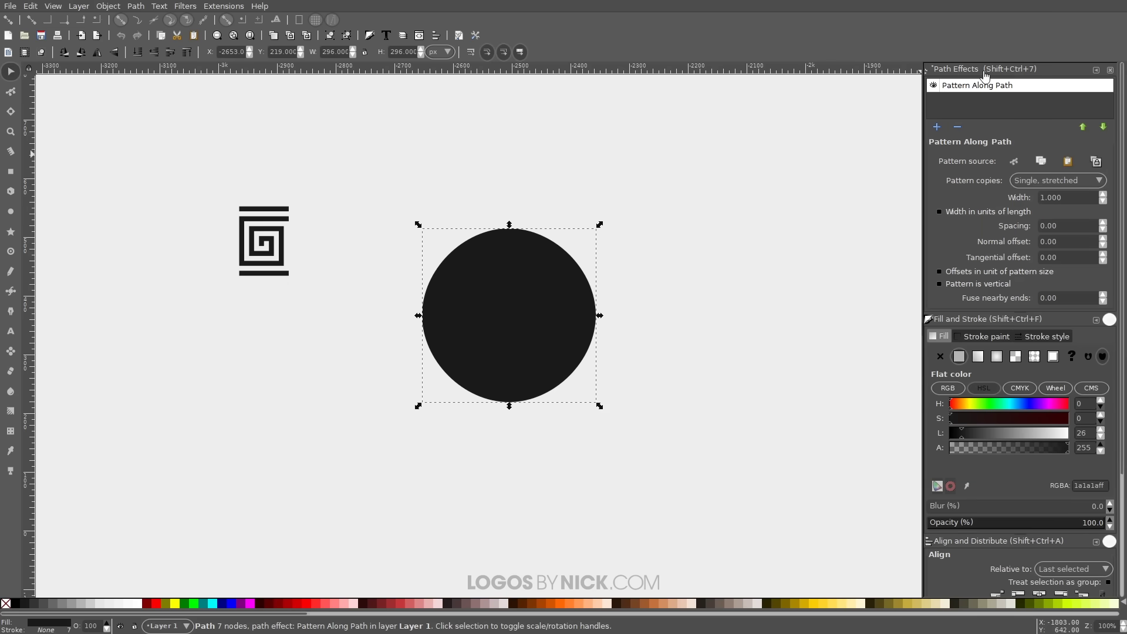
{"action": "left_click", "coordinate": [1039, 184]}
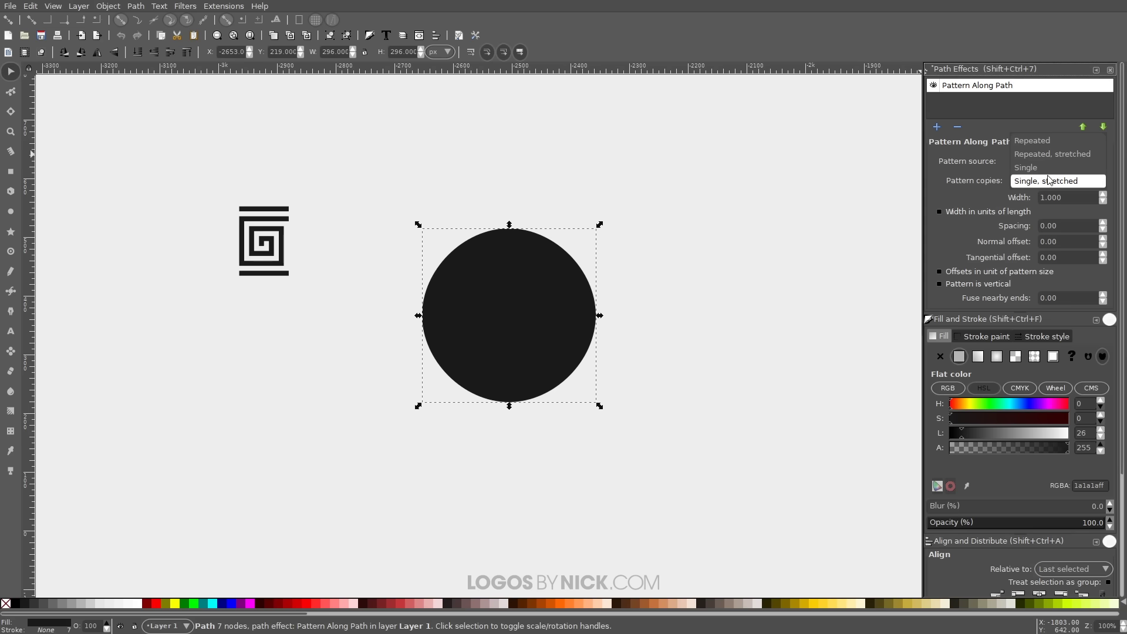
{"action": "left_click", "coordinate": [1058, 154]}
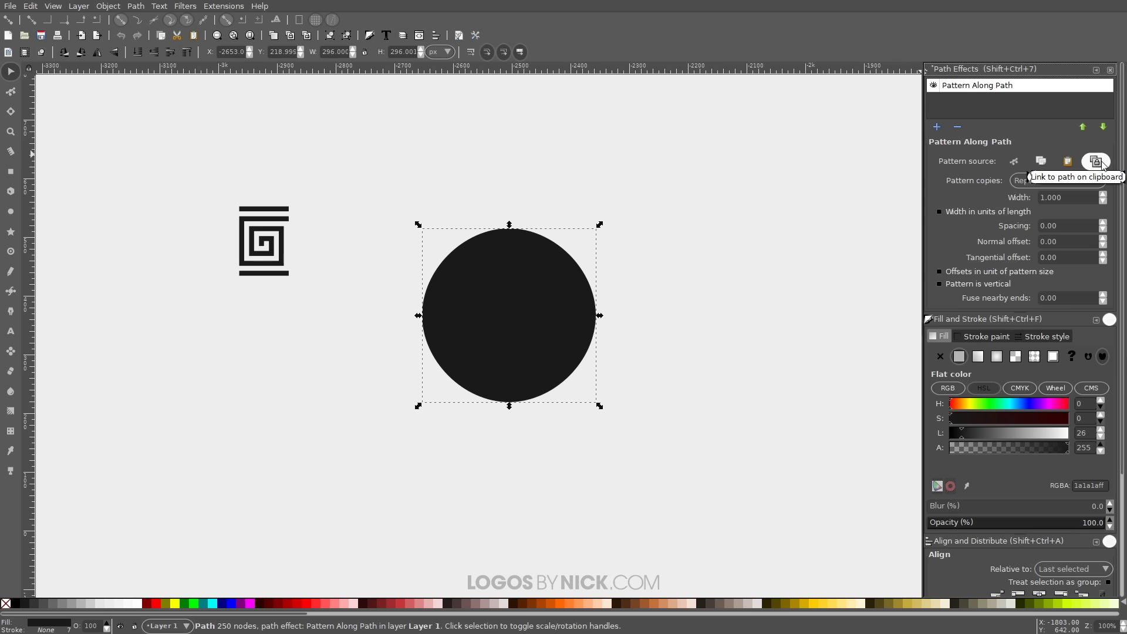
{"action": "left_click", "coordinate": [1101, 164]}
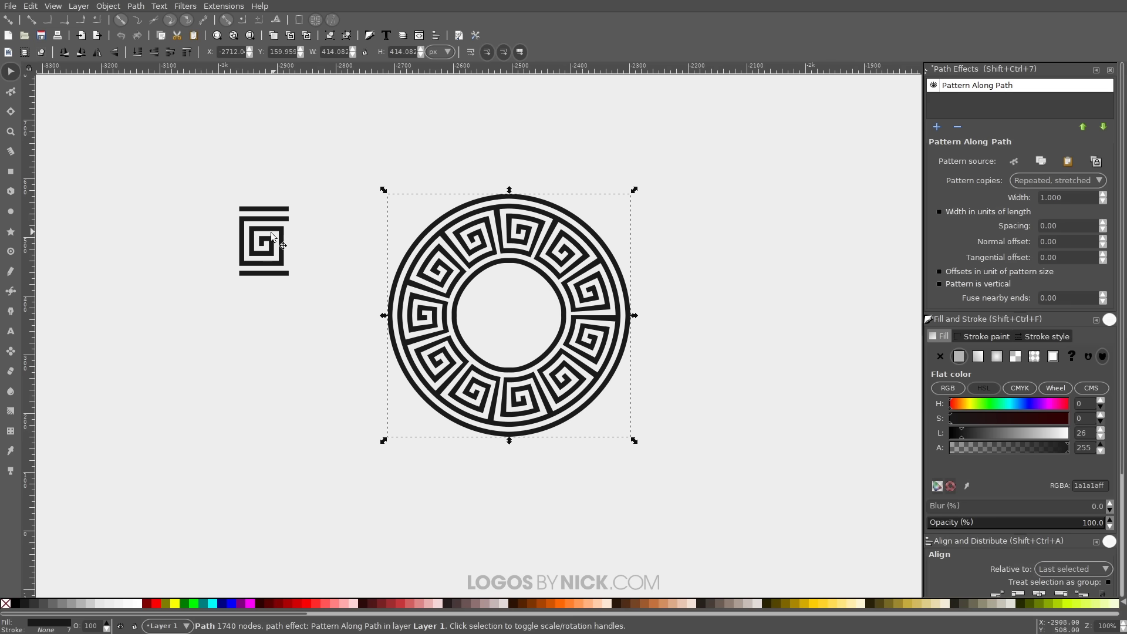
Try a red fill and a size of about 74 by 104 px on the source motif, restoring its dark 1a1a1a fill
{"action": "mouse_move", "coordinate": [269, 246]}
{"action": "left_mouse_down"}
{"action": "mouse_move", "coordinate": [259, 280]}
{"action": "mouse_move", "coordinate": [287, 249]}
{"action": "mouse_move", "coordinate": [277, 242]}
{"action": "left_mouse_up"}
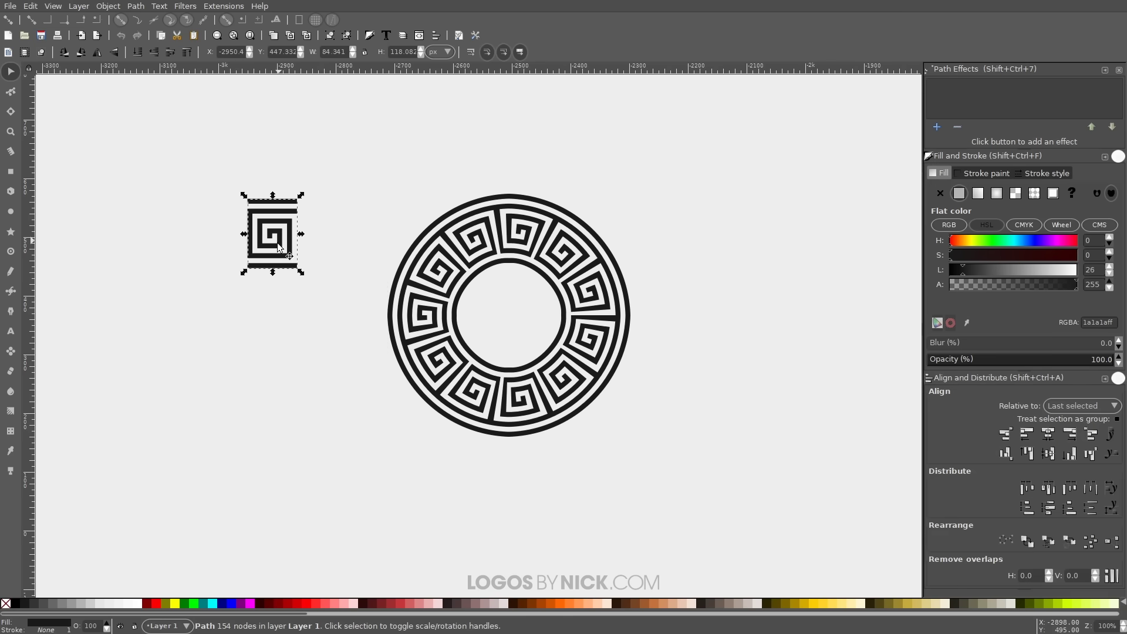
{"action": "left_click", "coordinate": [159, 603]}
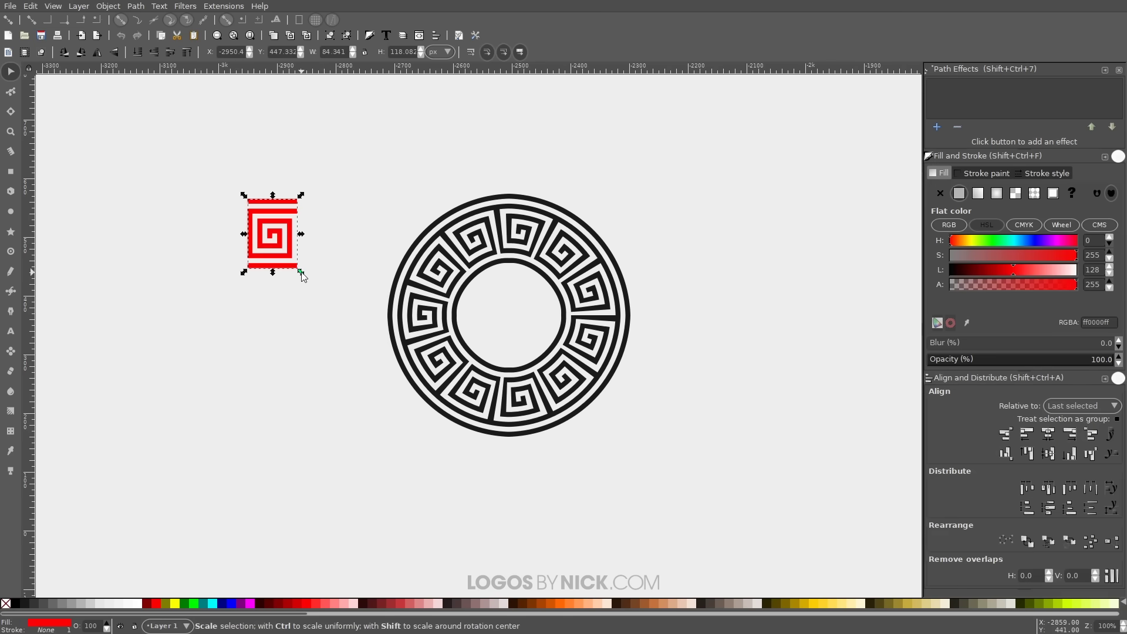
{"action": "left_click_drag", "start_coordinate": [301, 273], "coordinate": [353, 290]}
{"action": "scroll", "coordinate": [259, 234], "scroll_direction": "up", "scroll_amount": 2}
{"action": "left_click", "coordinate": [25, 604]}
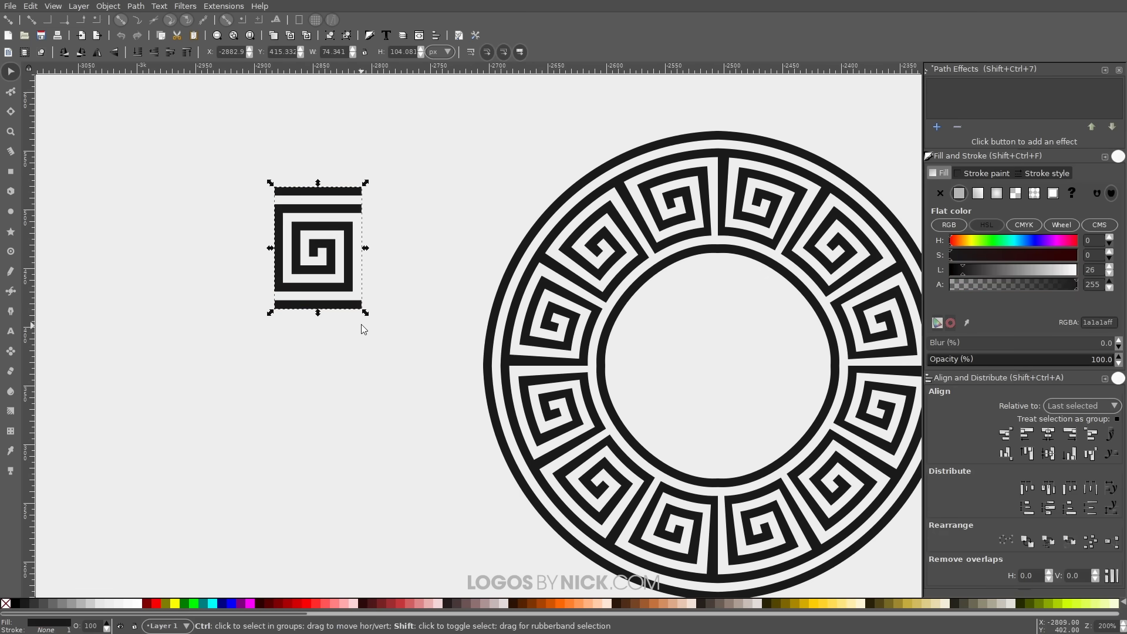
Scale the source motif to about 38 by 54 px, up to about 151 by 212 px, and finally to about 77 by 108 px
{"action": "left_click_drag", "start_coordinate": [365, 314], "coordinate": [344, 294]}
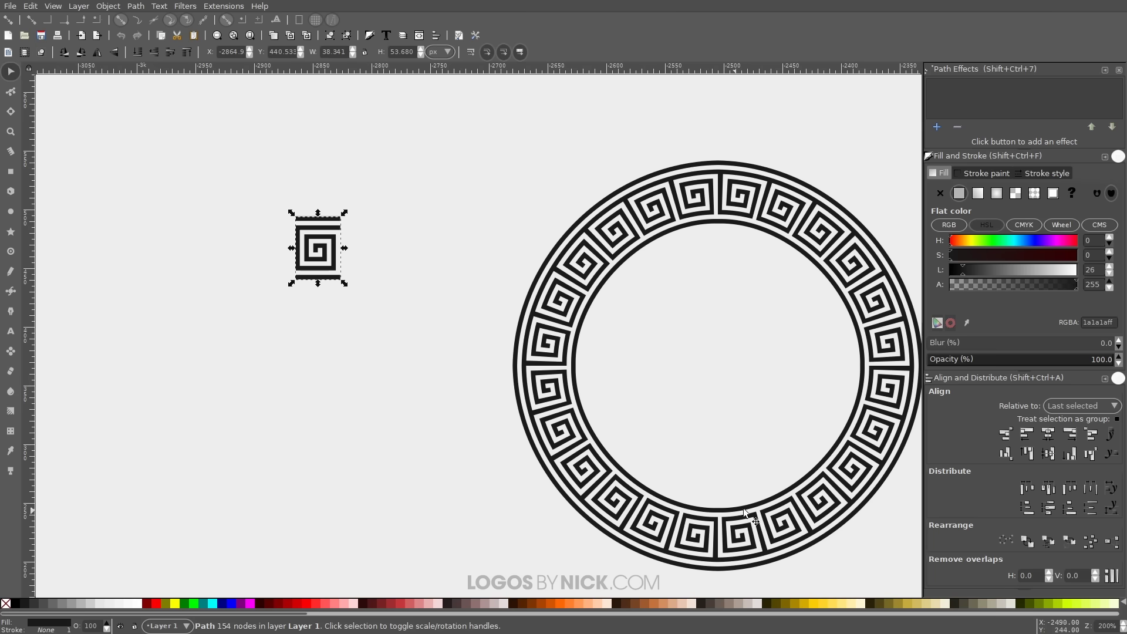
{"action": "scroll", "coordinate": [482, 344], "scroll_direction": "down", "scroll_amount": 2}
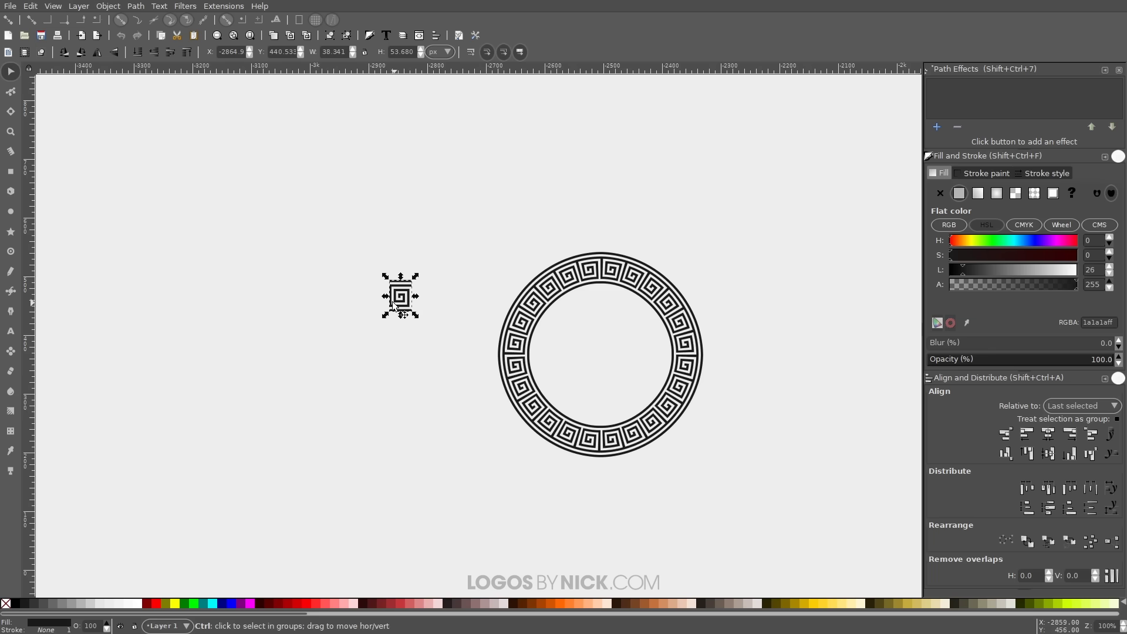
{"action": "left_click_drag", "start_coordinate": [386, 297], "coordinate": [324, 307]}
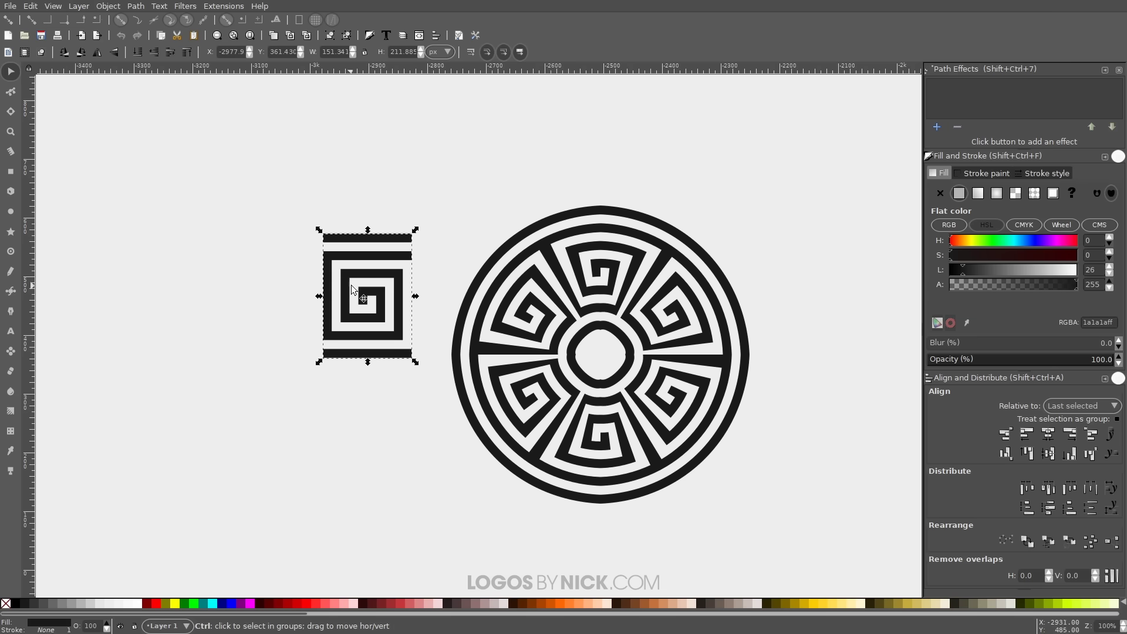
{"action": "left_click_drag", "start_coordinate": [319, 296], "coordinate": [366, 300]}
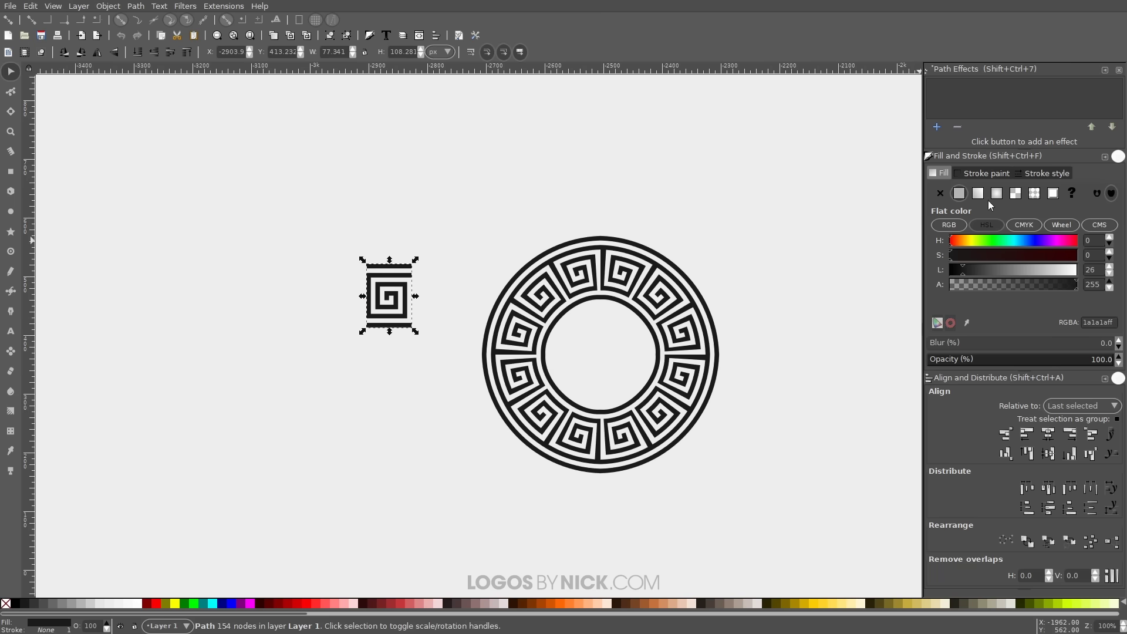
Set the pattern spacing of the ring to 5
{"action": "left_click_drag", "start_coordinate": [692, 291], "coordinate": [649, 310]}
{"action": "left_click", "coordinate": [571, 276]}
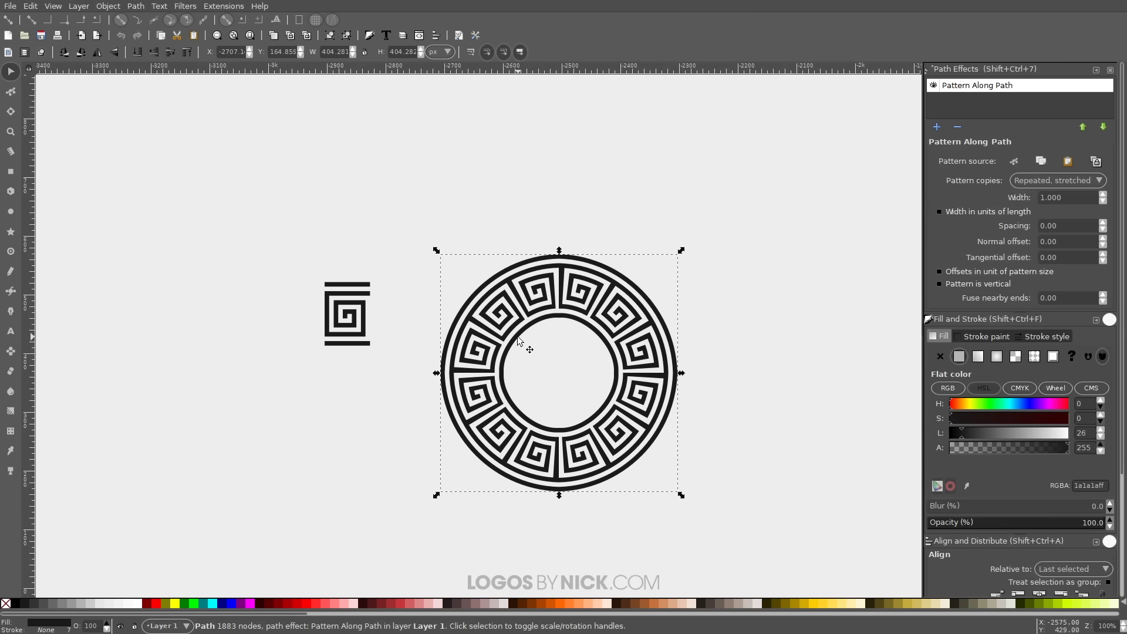
{"action": "left_click_drag", "start_coordinate": [1060, 225], "coordinate": [1044, 223]}
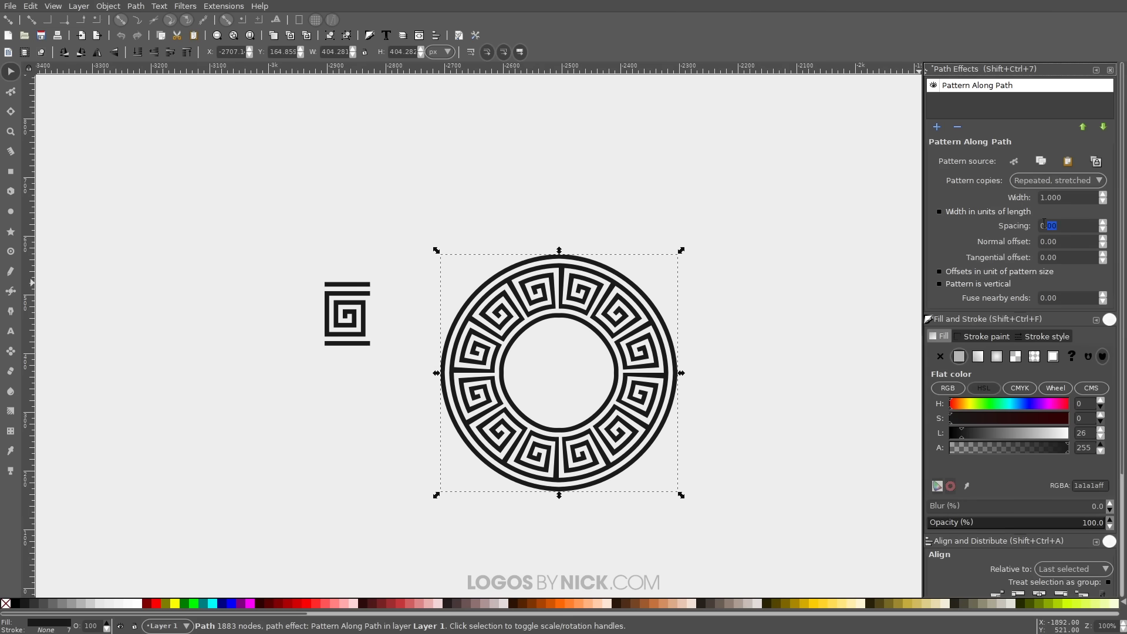
{"action": "type", "text": "5"}
{"action": "key", "text": "Return"}
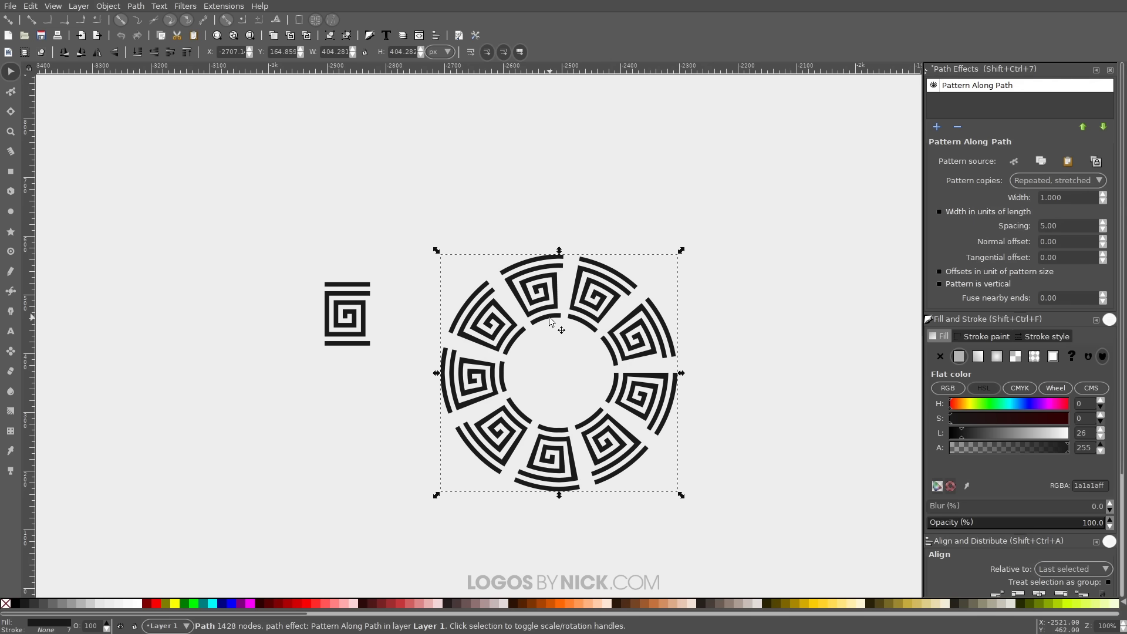
Try pattern spacing values of -3 and 2 on the ring
{"action": "triple_click", "coordinate": [1064, 225]}
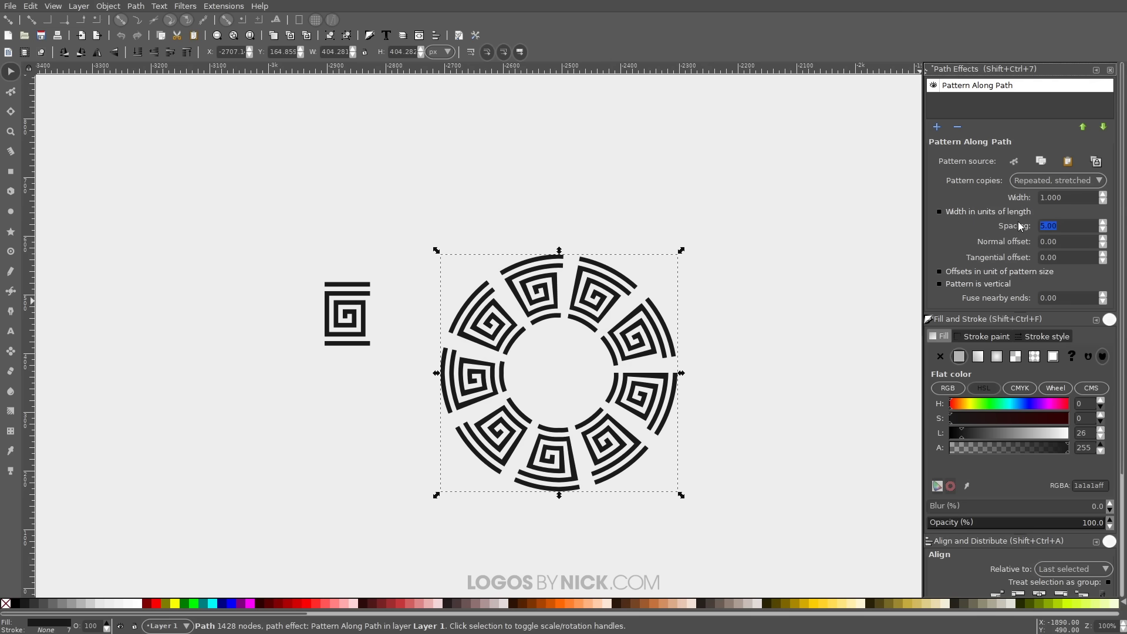
{"action": "type", "text": "-3"}
{"action": "key", "text": "Return"}
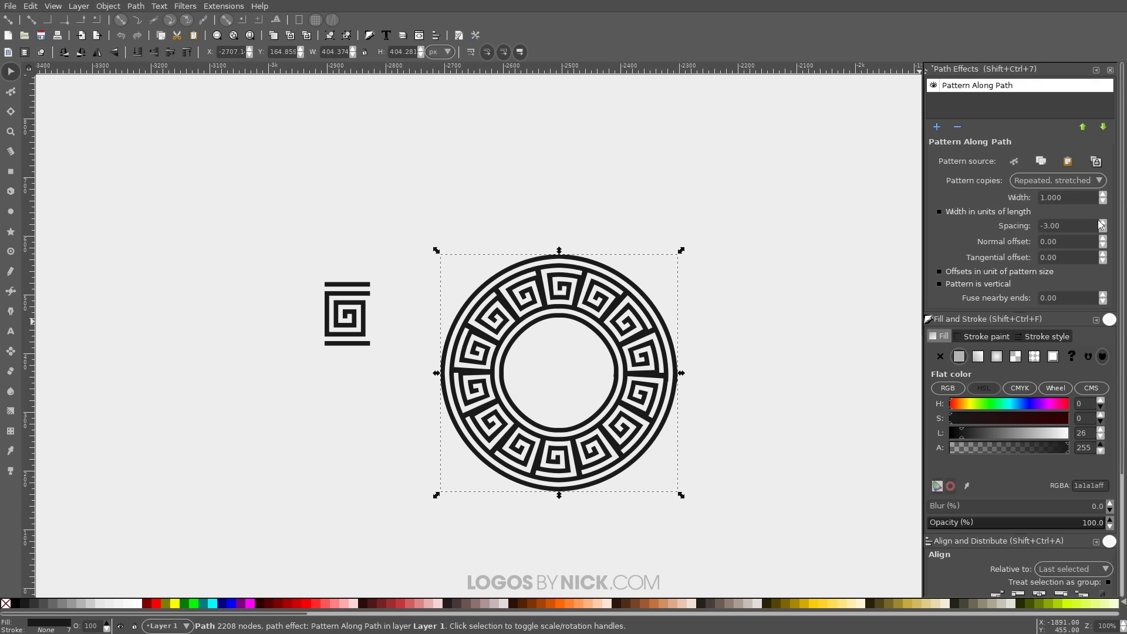
{"action": "triple_click", "coordinate": [1065, 228]}
{"action": "type", "text": "2"}
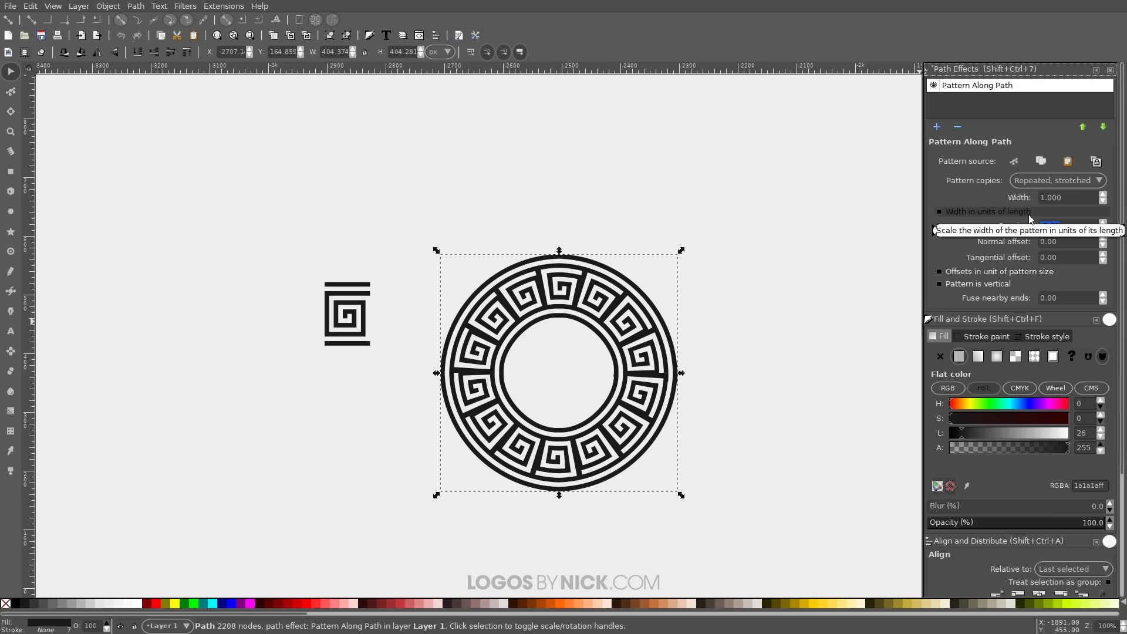
{"action": "key", "text": "Return"}
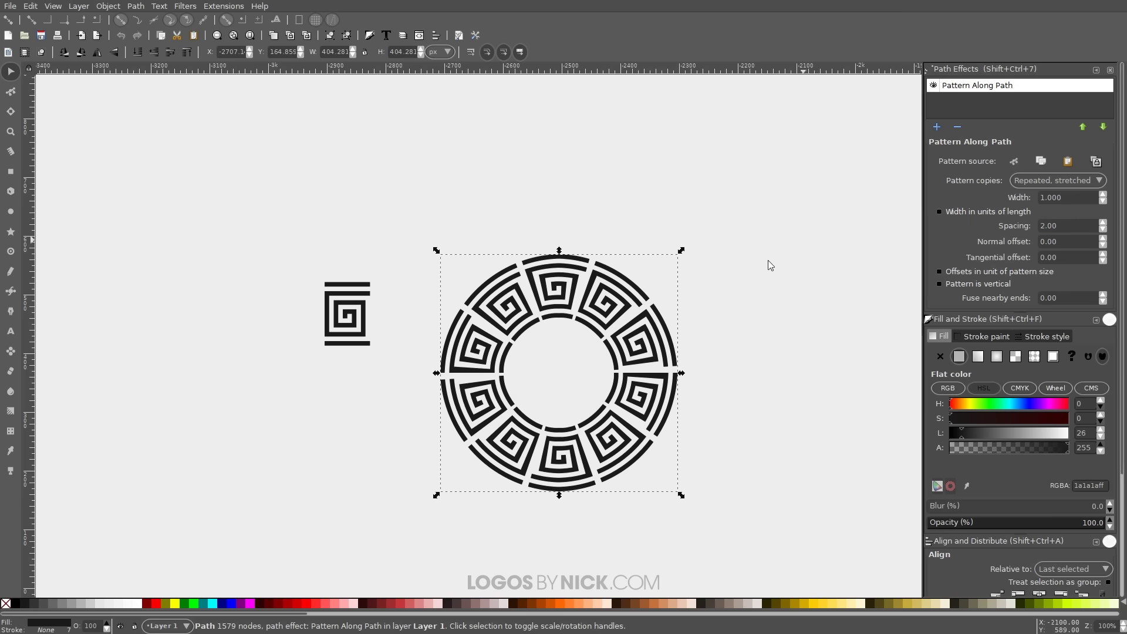
Reset the ring's pattern spacing to 0
{"action": "left_click", "coordinate": [1072, 223]}
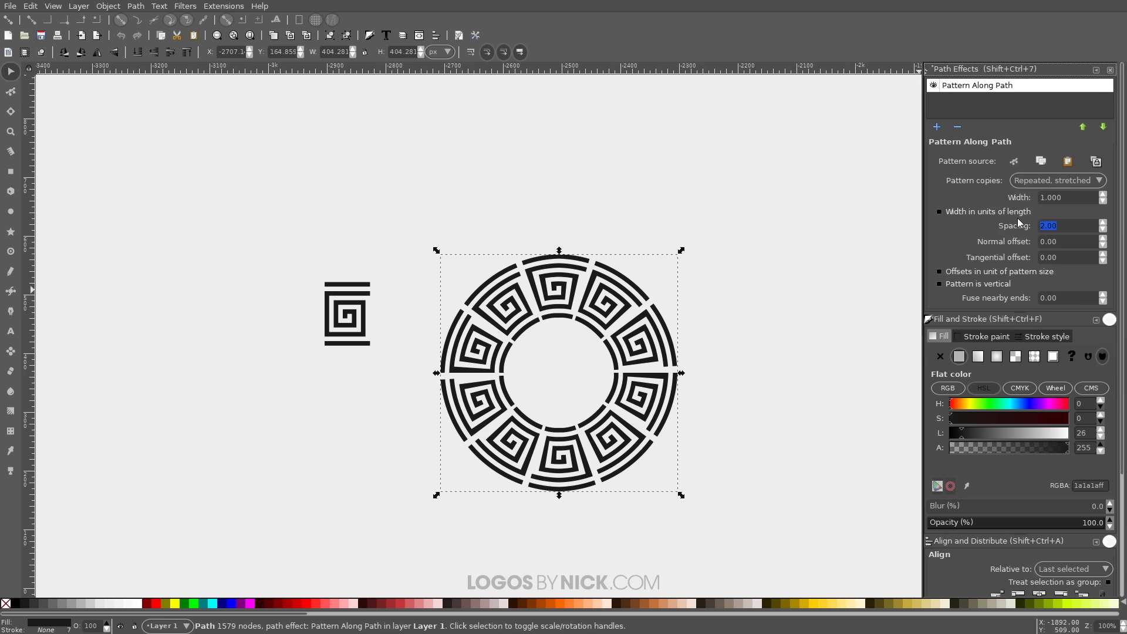
{"action": "type", "text": "0"}
{"action": "key", "text": "Return"}
Change the ring's pattern copies to Single, stretched
{"action": "left_click", "coordinate": [1037, 183]}
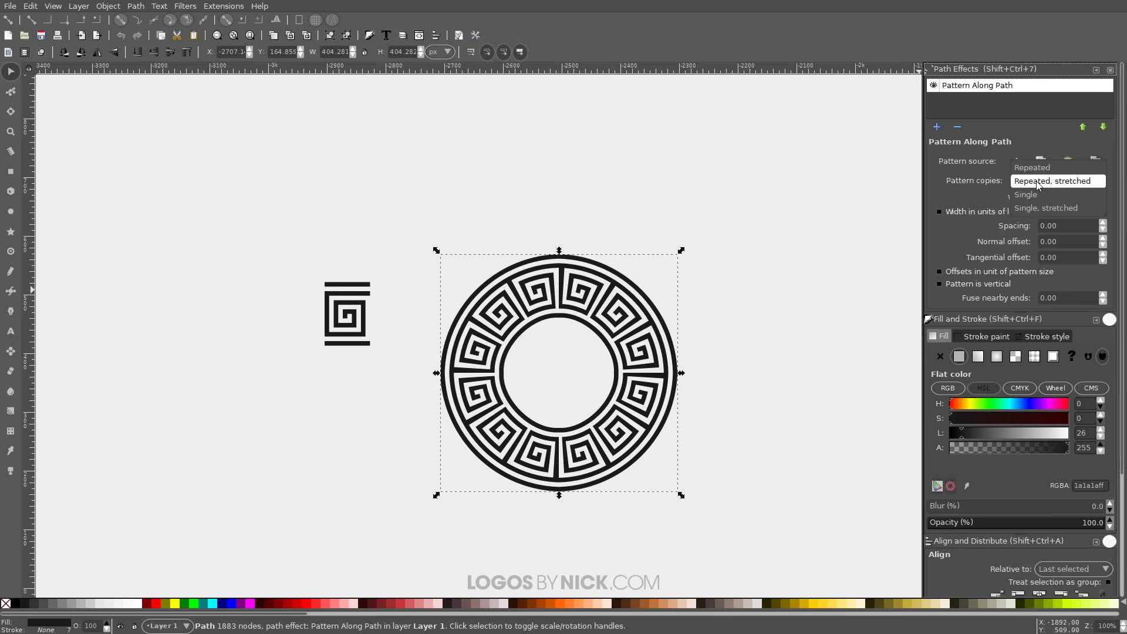
{"action": "left_click", "coordinate": [1038, 209]}
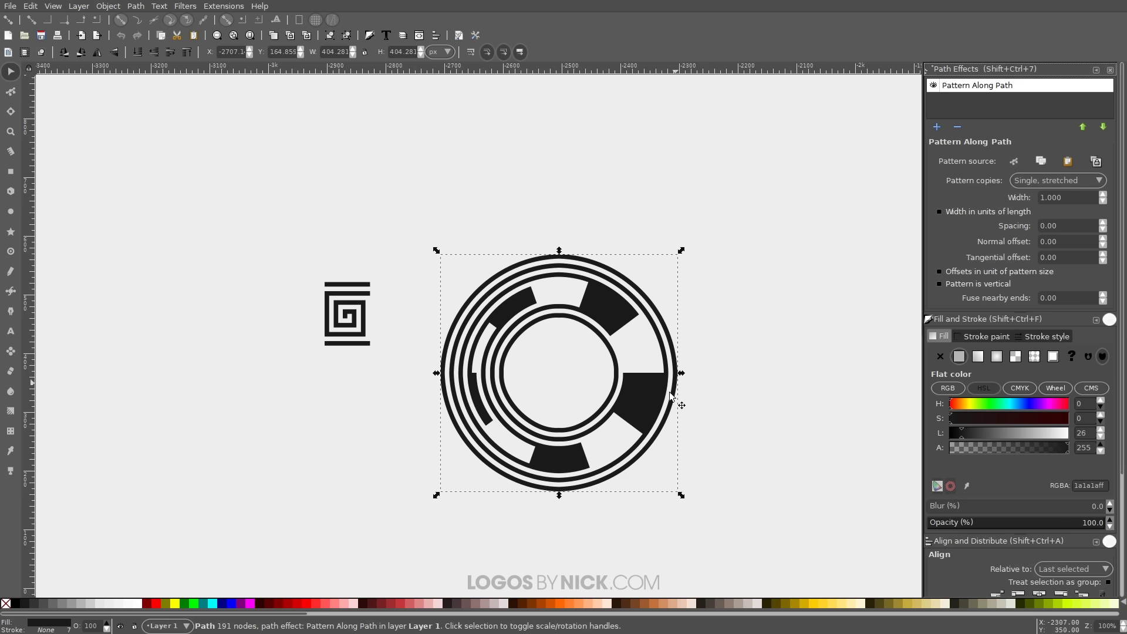
{"action": "left_click", "coordinate": [1019, 183]}
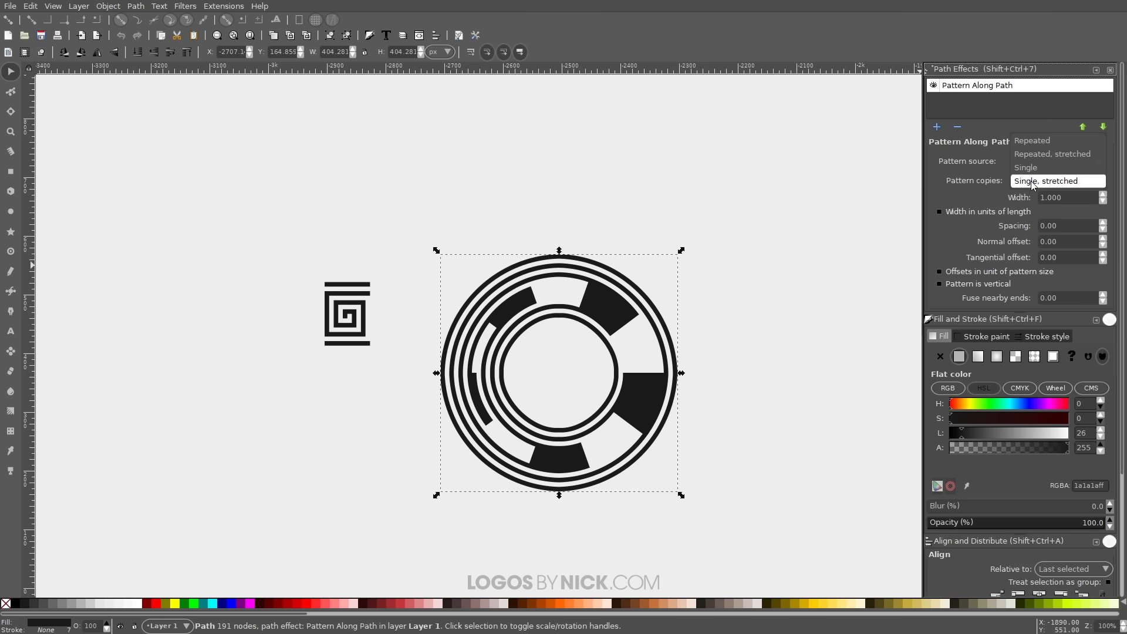
{"action": "left_click", "coordinate": [1033, 182]}
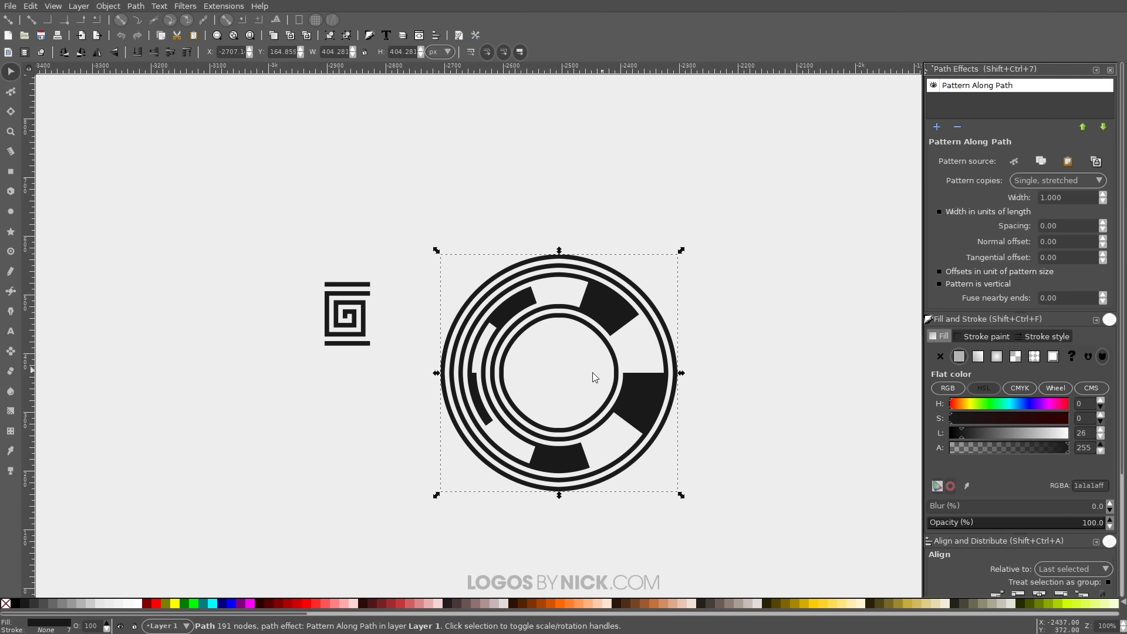
Try stretching the spiral motif horizontally to about 285 px wide
{"action": "left_click", "coordinate": [355, 312]}
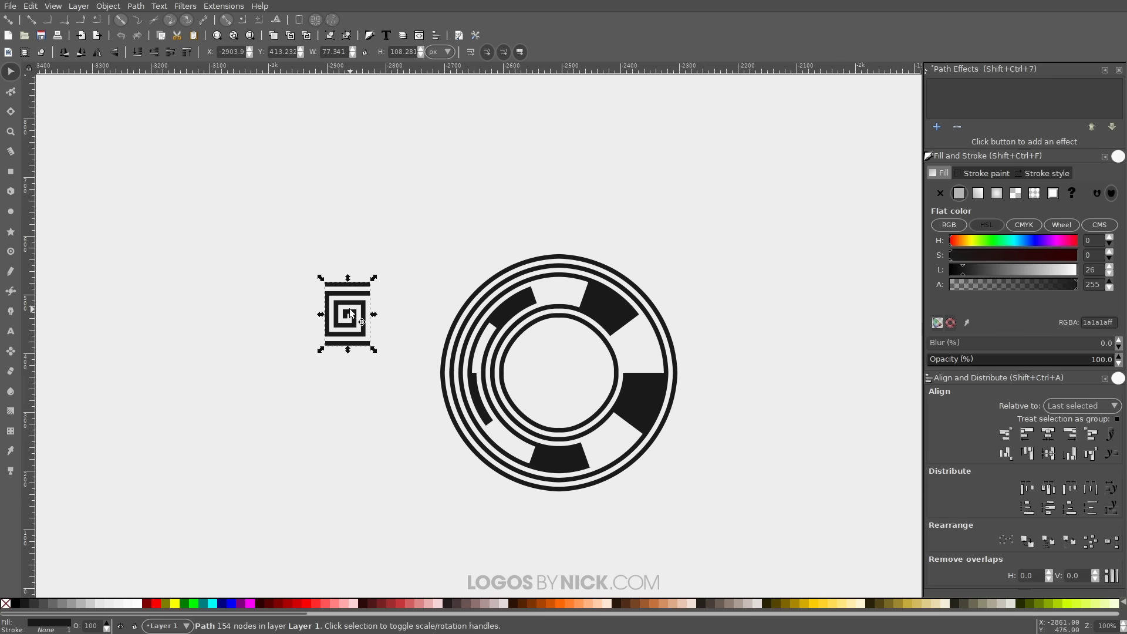
{"action": "left_click_drag", "start_coordinate": [373, 314], "coordinate": [495, 317]}
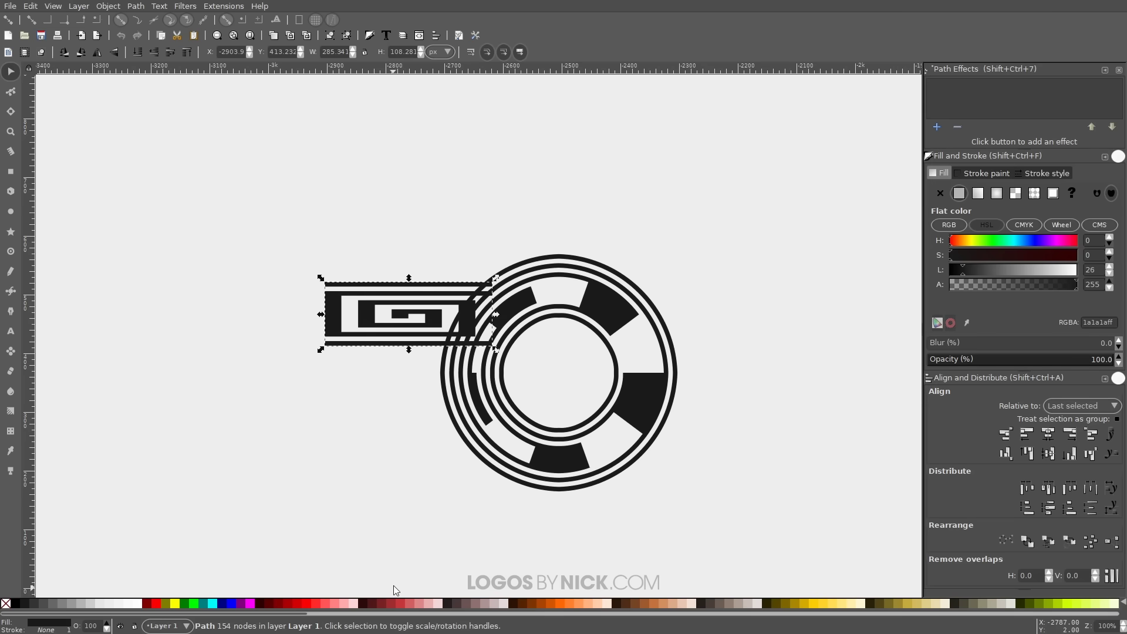
{"action": "key", "text": "ctrl+z"}
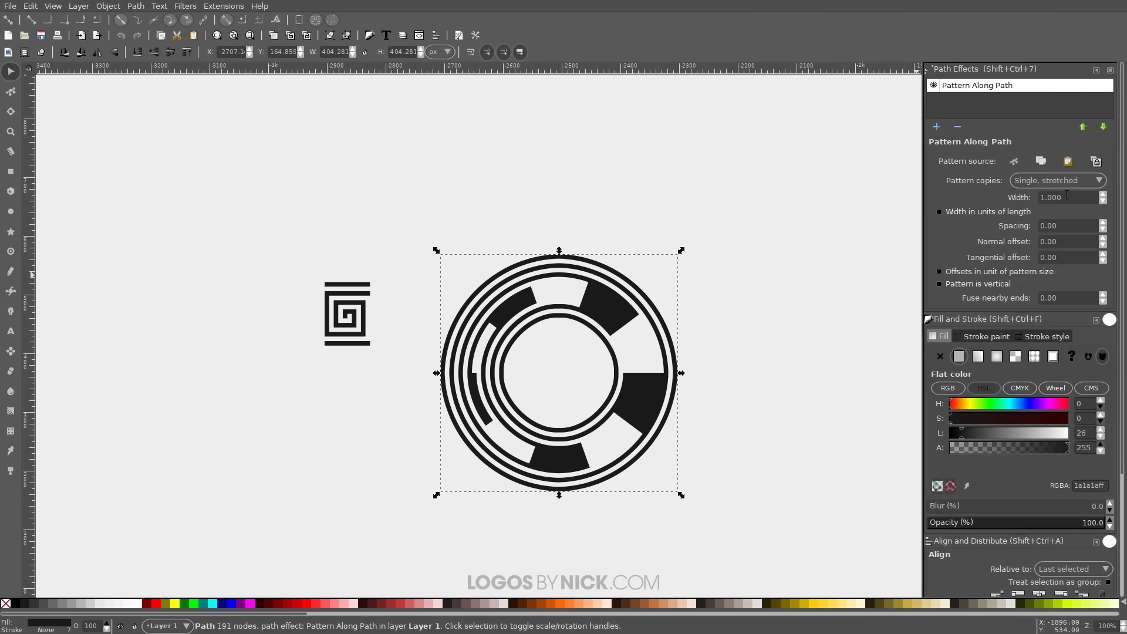
Set the ring's pattern copies to Repeated, stretched and move the ring upward on the canvas
{"action": "left_click", "coordinate": [1055, 180]}
{"action": "left_click", "coordinate": [1054, 157]}
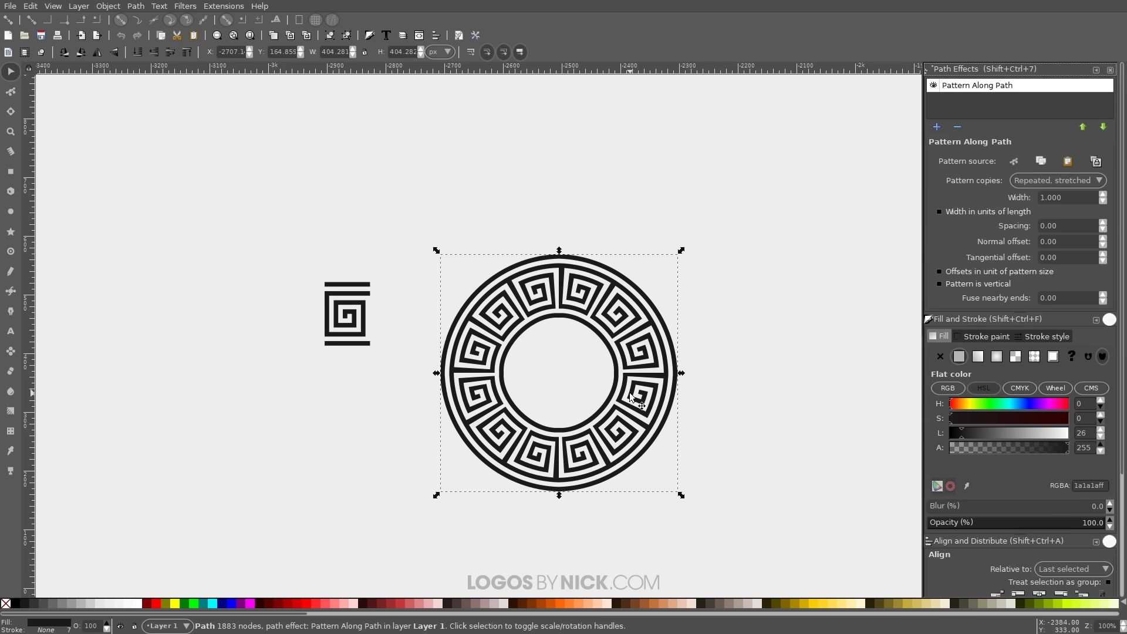
{"action": "left_click_drag", "start_coordinate": [634, 393], "coordinate": [644, 291]}
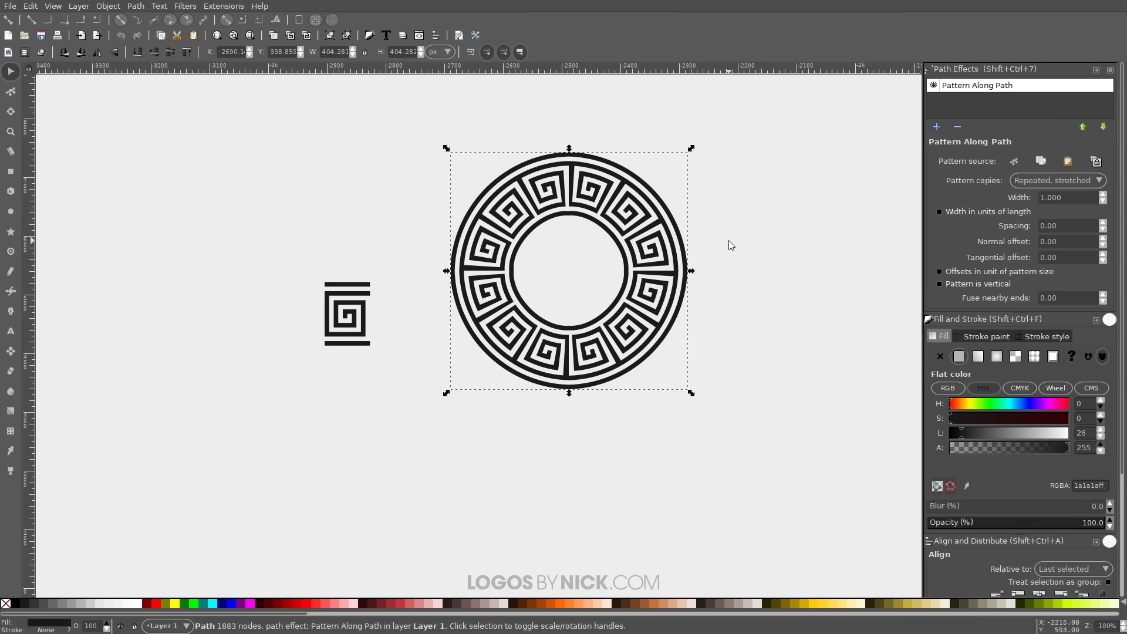
{"action": "left_click_drag", "start_coordinate": [724, 245], "coordinate": [673, 337]}
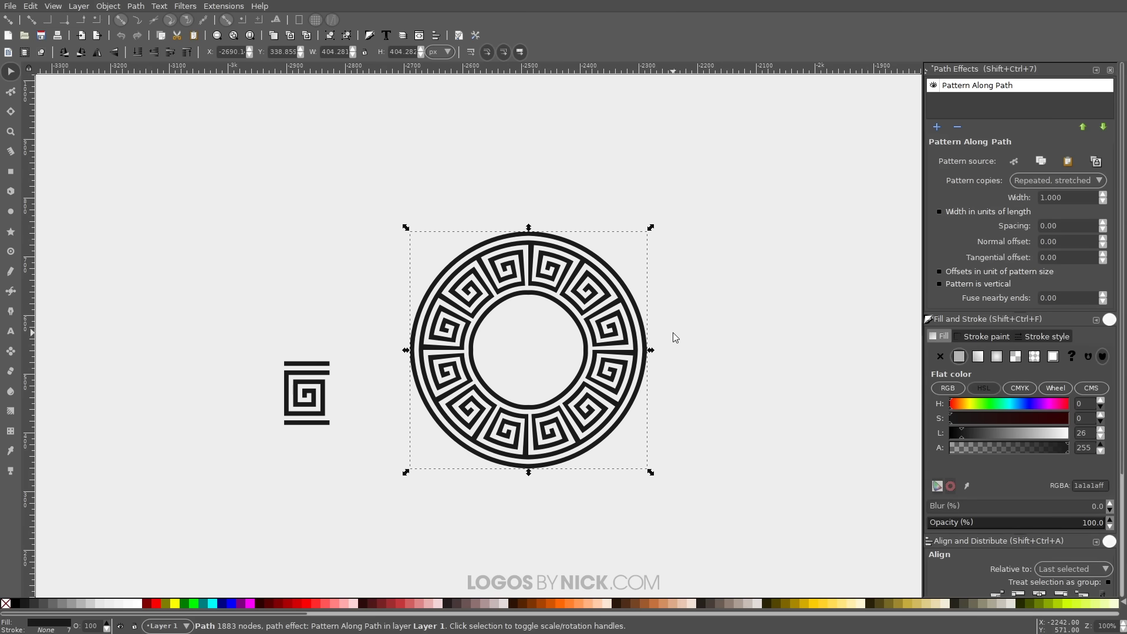
Try removing the Pattern Along Path effect from the ring
{"action": "left_click", "coordinate": [957, 128]}
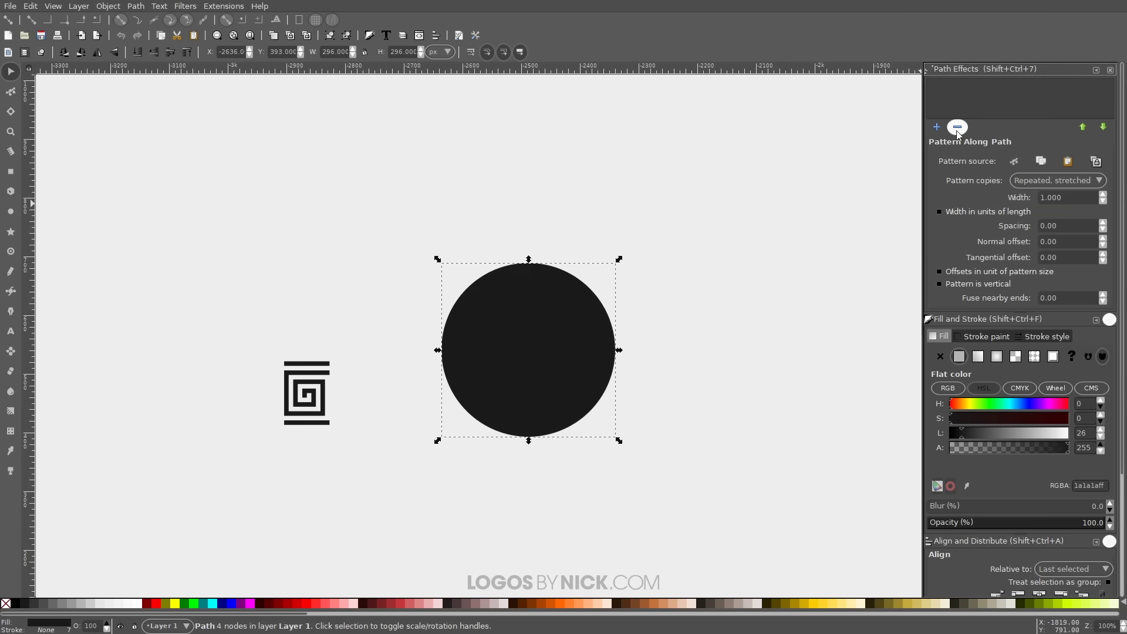
{"action": "left_click_drag", "start_coordinate": [630, 398], "coordinate": [677, 352]}
{"action": "key", "text": "ctrl+z"}
Convert the Greek key ring with its applied effect into a plain path
{"action": "left_click_drag", "start_coordinate": [603, 329], "coordinate": [574, 336]}
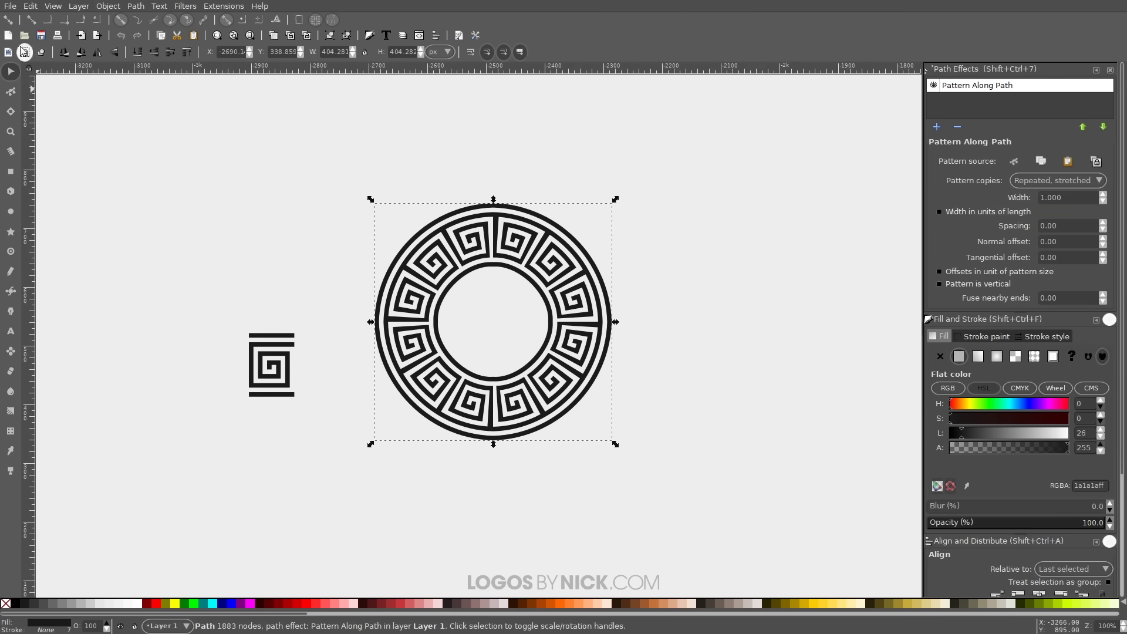
{"action": "left_click", "coordinate": [139, 7]}
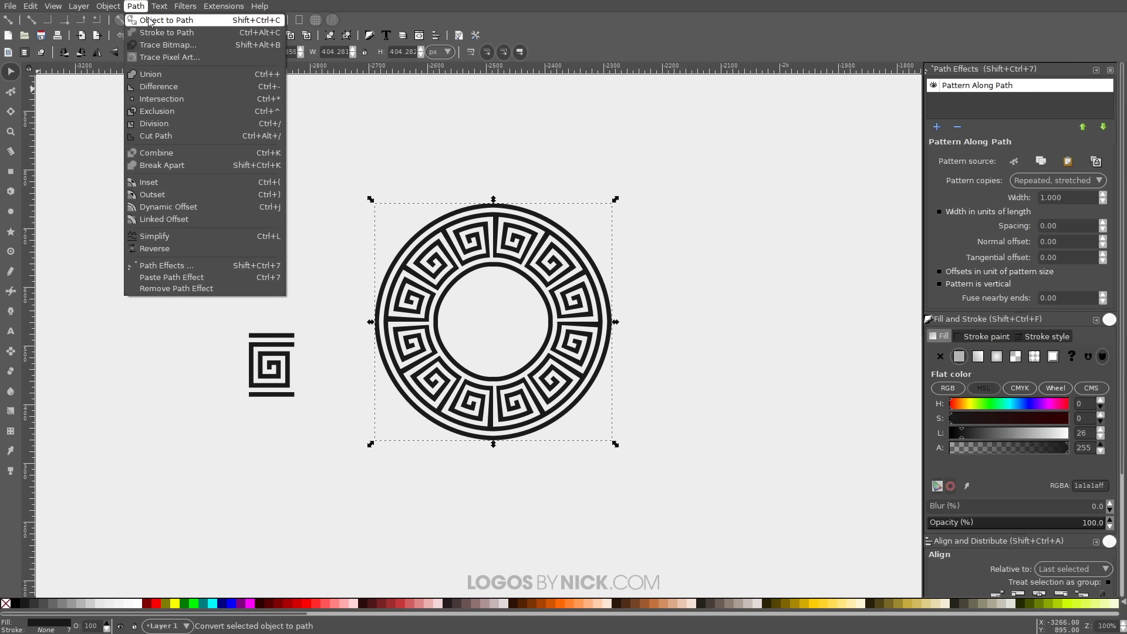
{"action": "left_click", "coordinate": [149, 22]}
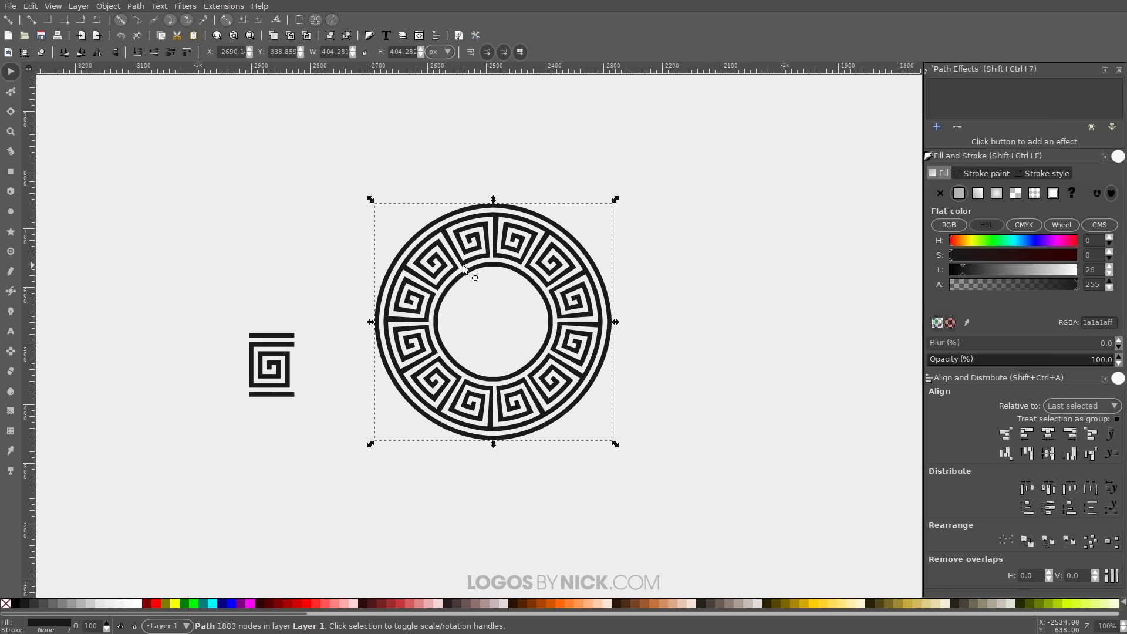
Shrink the ring to about 216 px wide and place it above and to the left of the spiral motif
{"action": "left_click_drag", "start_coordinate": [513, 406], "coordinate": [510, 339]}
{"action": "left_click_drag", "start_coordinate": [573, 411], "coordinate": [596, 367]}
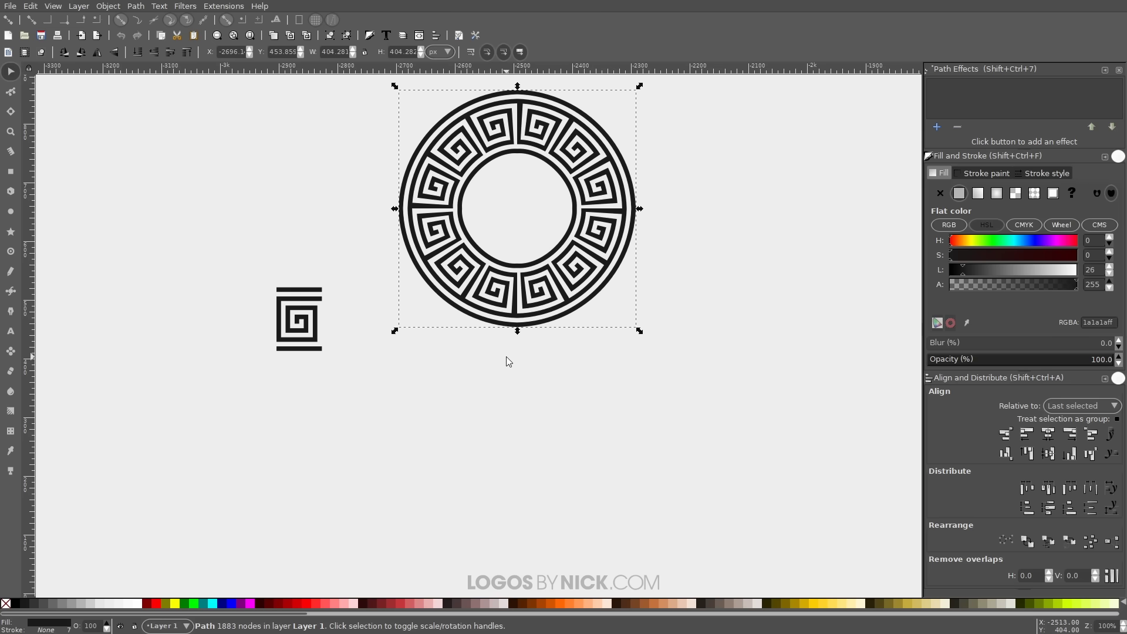
{"action": "left_click_drag", "start_coordinate": [639, 208], "coordinate": [260, 192]}
{"action": "left_click", "coordinate": [238, 357]}
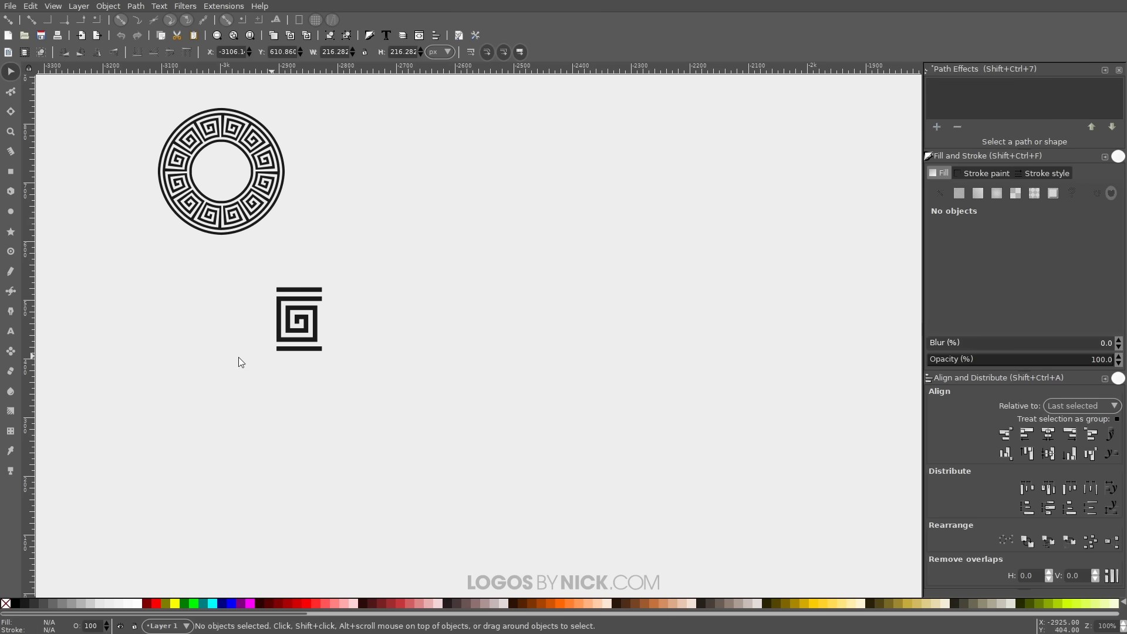
Draw a straight horizontal line about 584 px long to the right of the spiral motif
{"action": "left_click", "coordinate": [10, 292]}
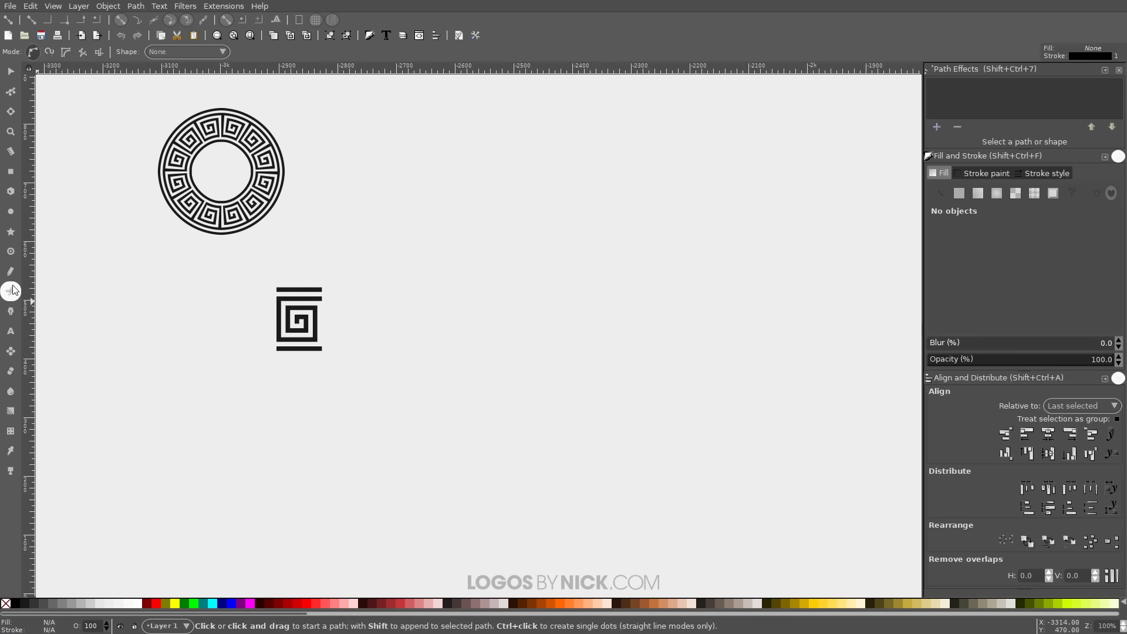
{"action": "left_click", "coordinate": [409, 329]}
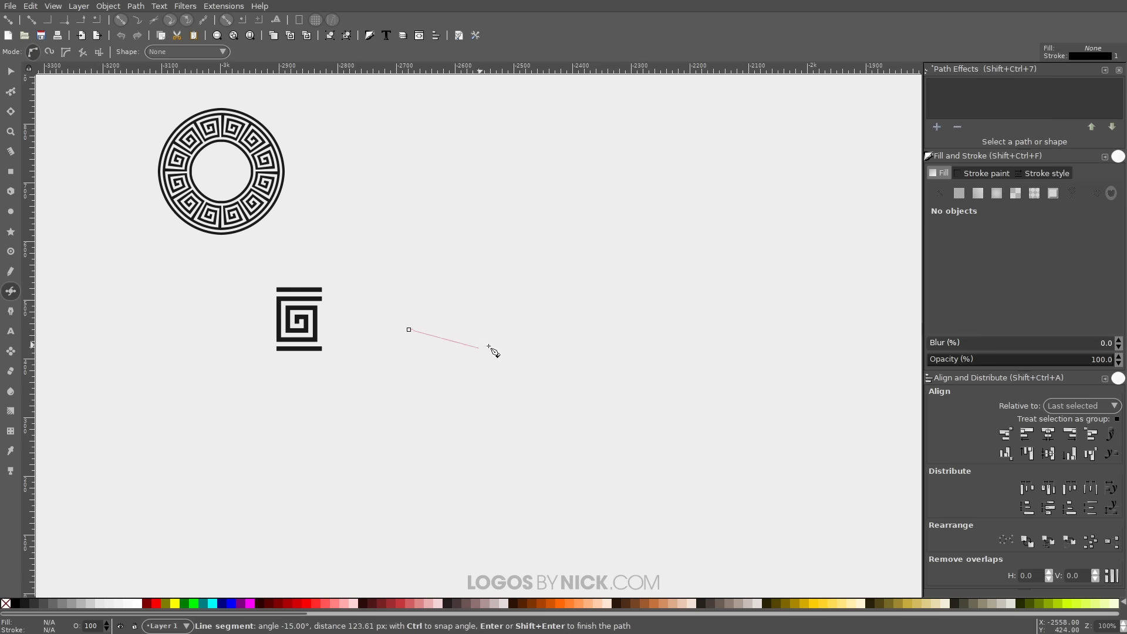
{"action": "double_click", "coordinate": [752, 329]}
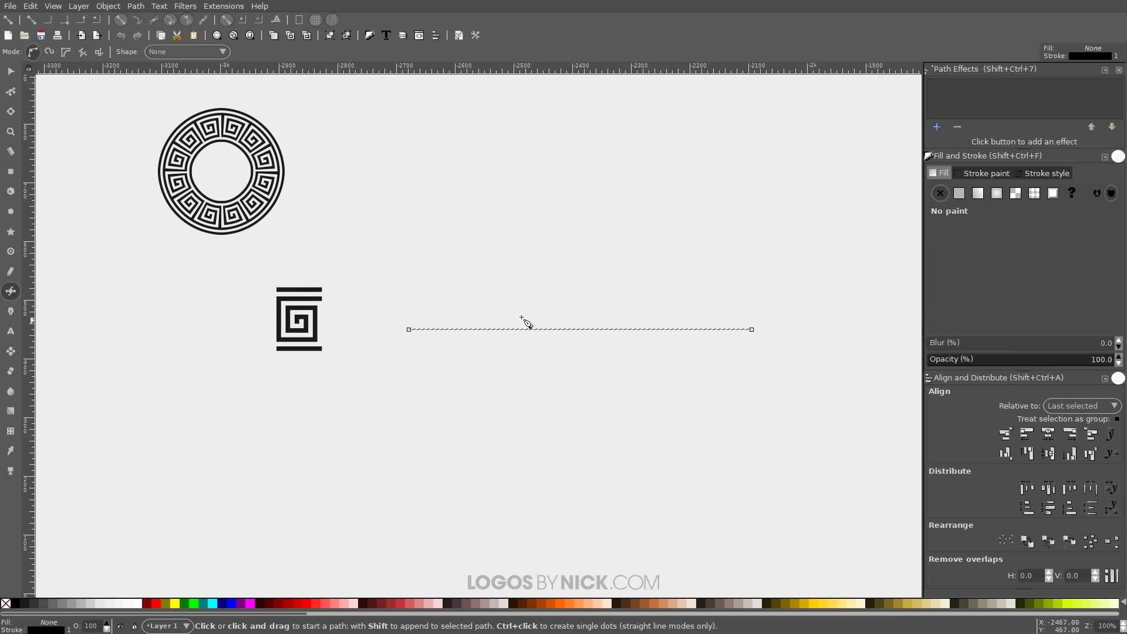
Bend the horizontal line into a smooth S-shaped wave about 72 px high by adjusting its segment and node handles
{"action": "left_click", "coordinate": [11, 91]}
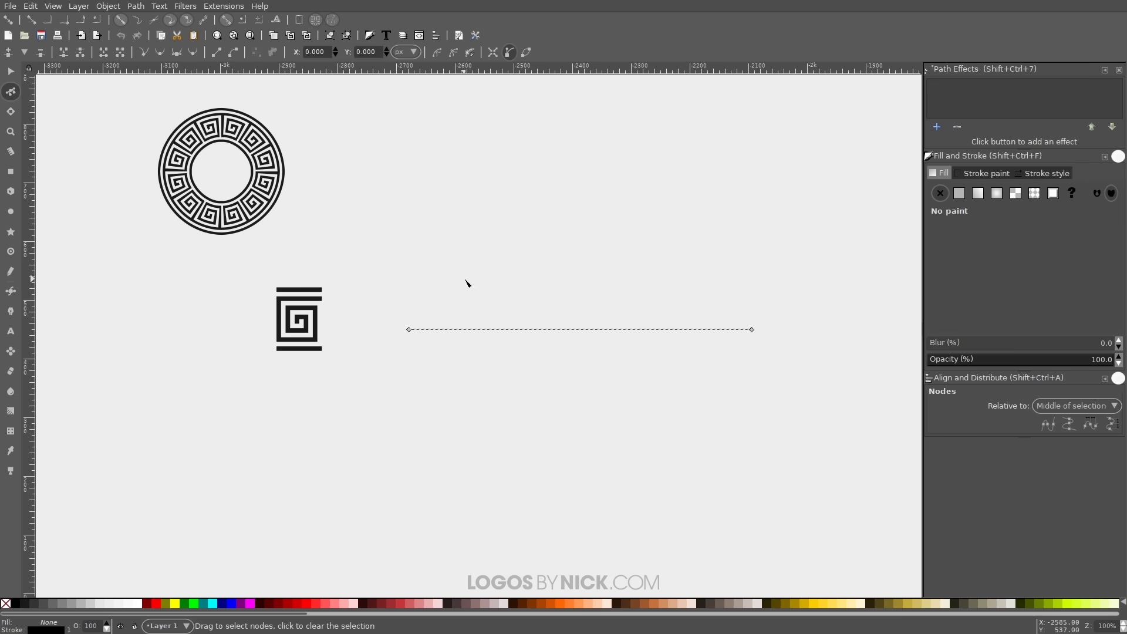
{"action": "left_click_drag", "start_coordinate": [489, 330], "coordinate": [506, 293]}
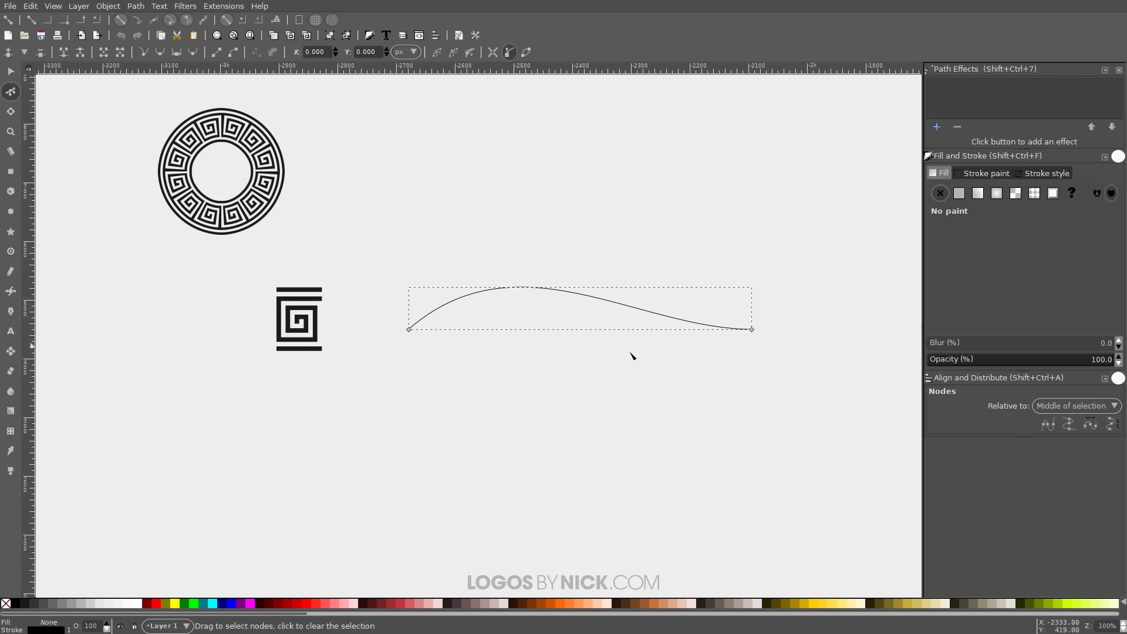
{"action": "left_click", "coordinate": [753, 331]}
{"action": "left_click_drag", "start_coordinate": [637, 328], "coordinate": [590, 389]}
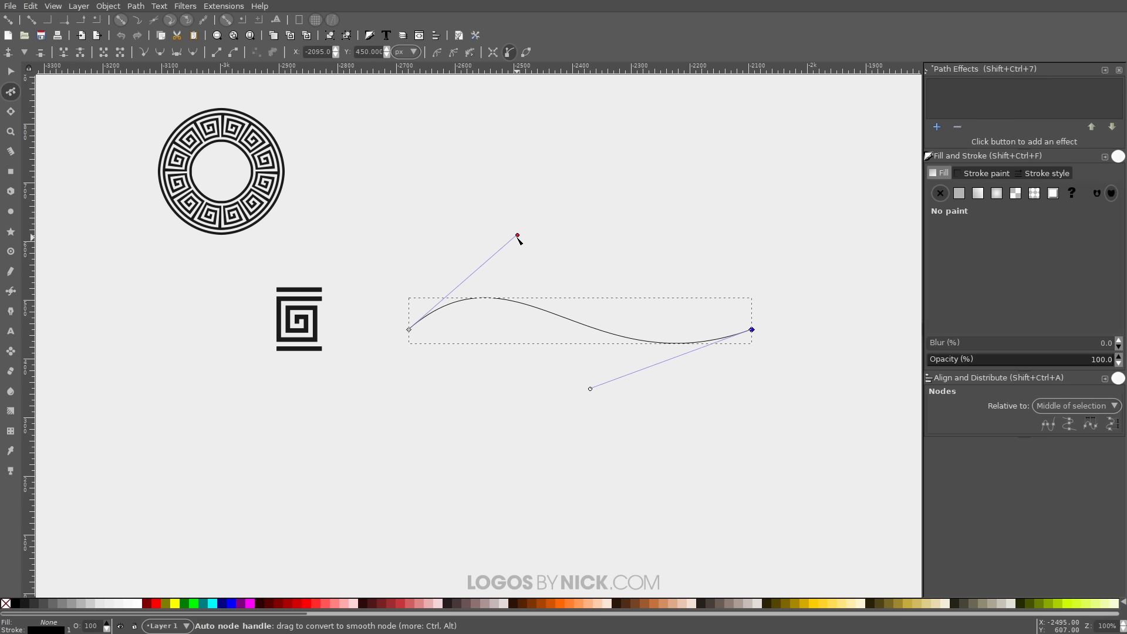
{"action": "left_click_drag", "start_coordinate": [517, 235], "coordinate": [570, 246]}
{"action": "key", "text": "s"}
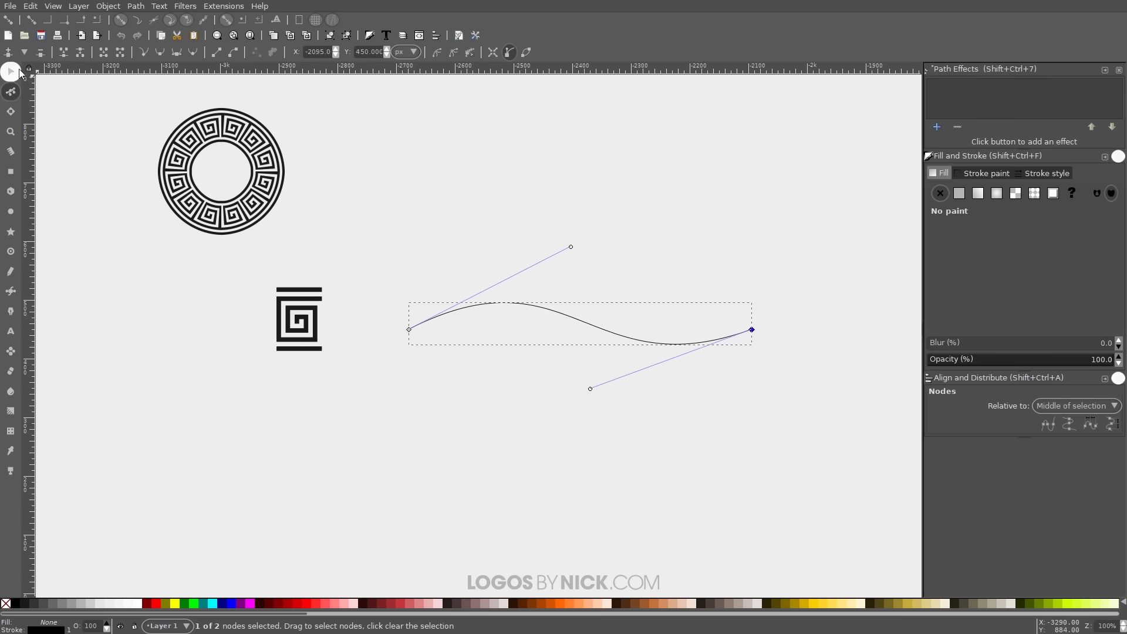
Move the spiral motif slightly up and to the left, and copy it to the clipboard
{"action": "left_click_drag", "start_coordinate": [302, 319], "coordinate": [288, 311]}
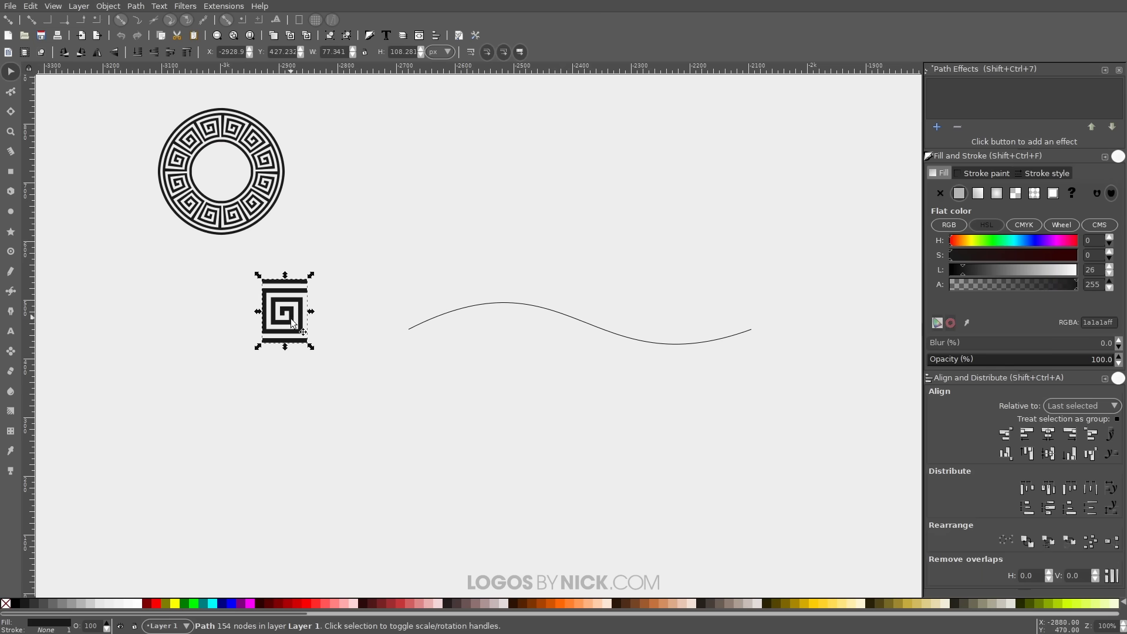
{"action": "right_click", "coordinate": [288, 295]}
{"action": "left_click", "coordinate": [313, 345]}
Add the Pattern Along Path effect to the wavy curve
{"action": "left_click", "coordinate": [533, 301]}
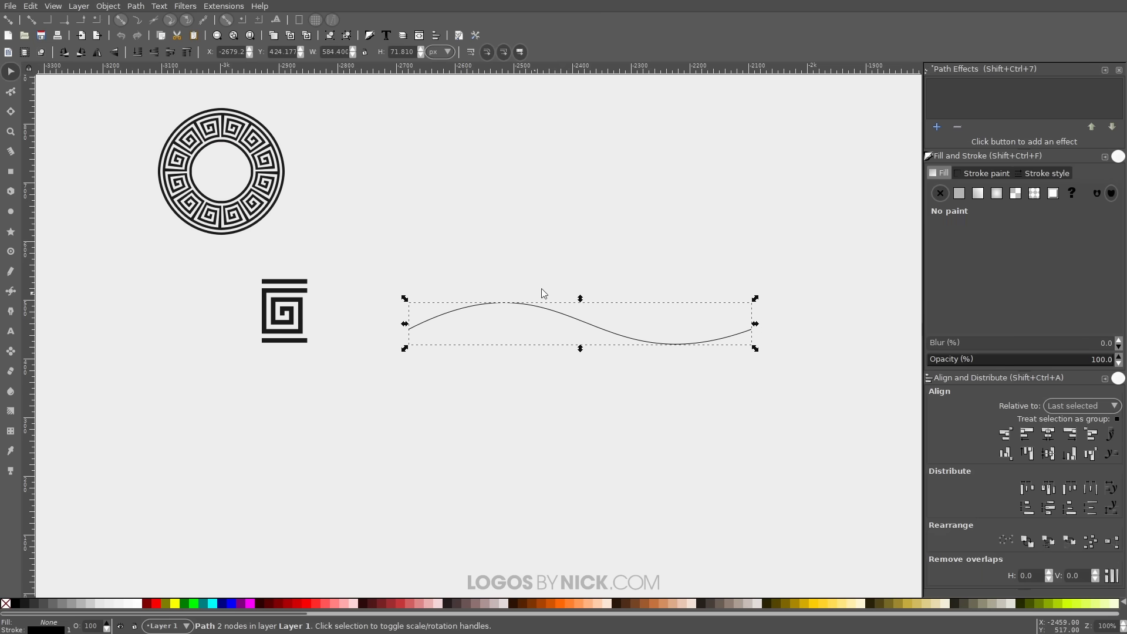
{"action": "left_click", "coordinate": [937, 128]}
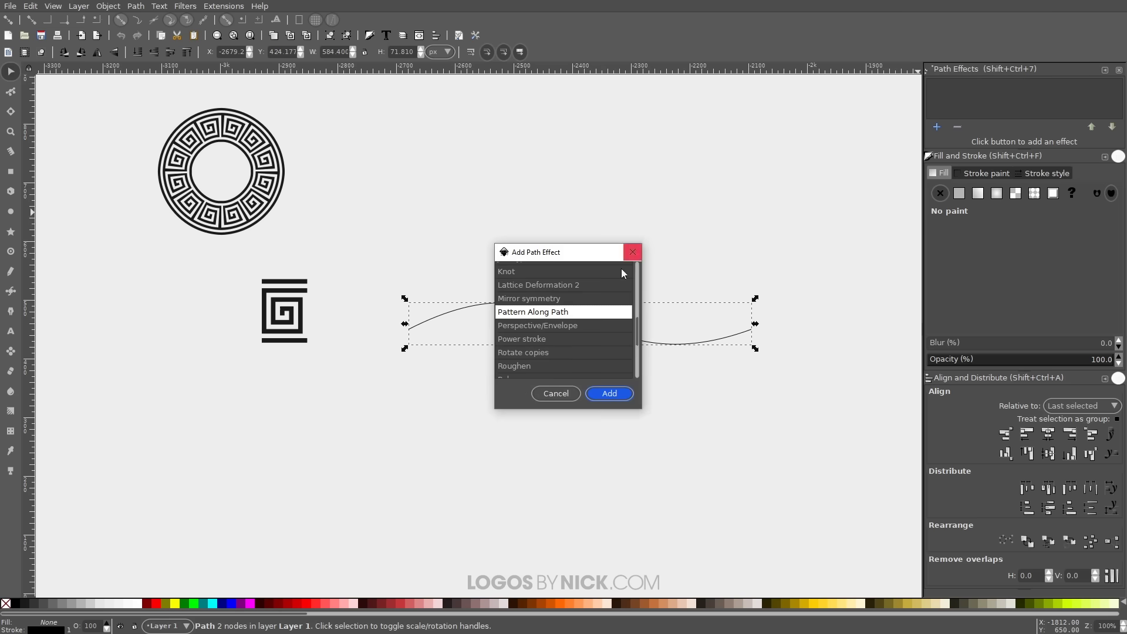
{"action": "left_click", "coordinate": [606, 394]}
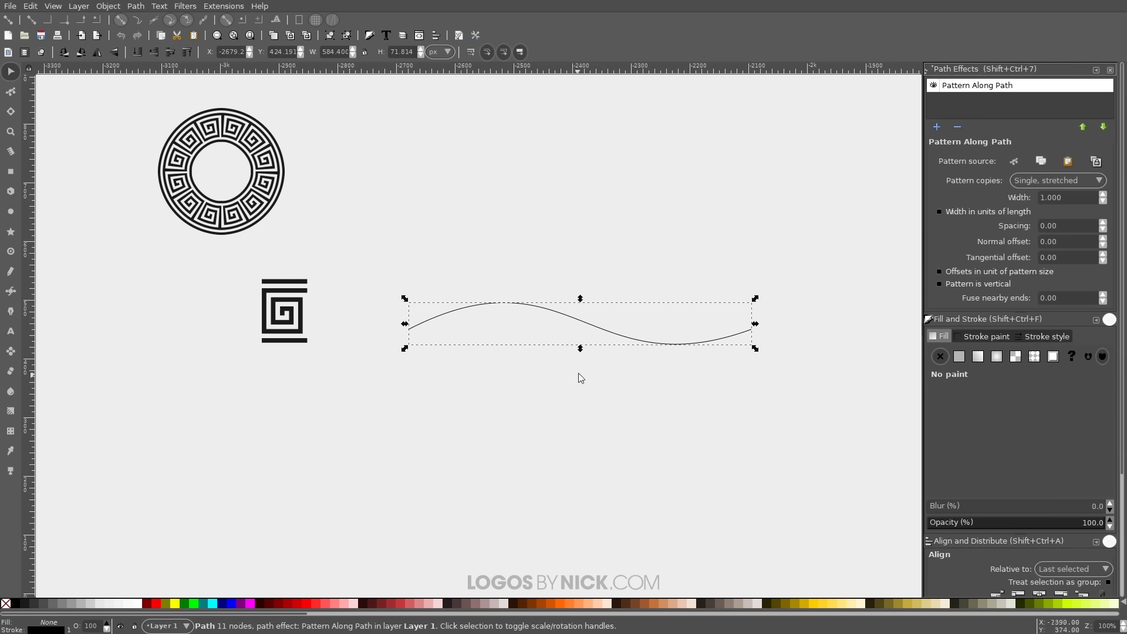
Set the wavy curve's pattern copies to Repeated, stretched and link the copied spiral motif as its pattern source
{"action": "left_click", "coordinate": [1059, 182]}
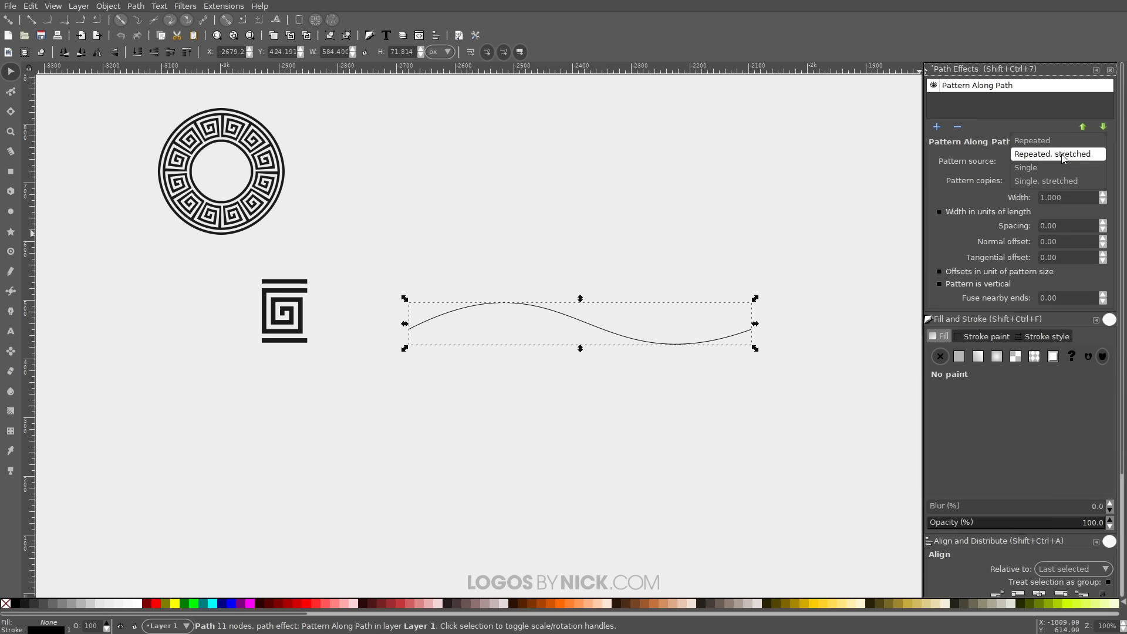
{"action": "left_click", "coordinate": [1064, 155]}
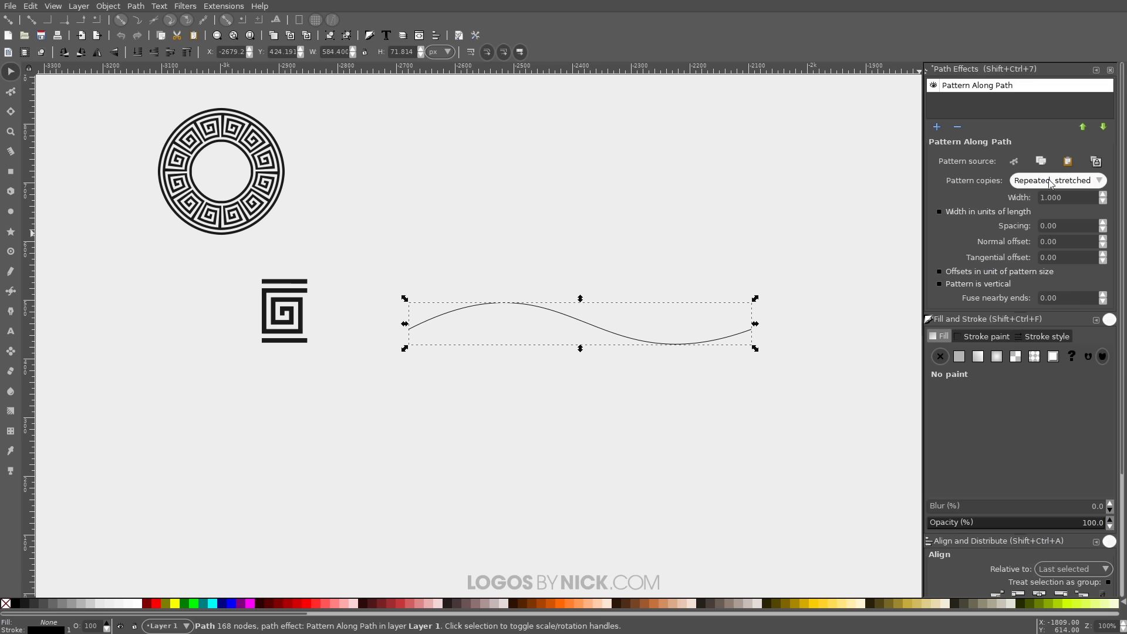
{"action": "left_click", "coordinate": [1095, 161]}
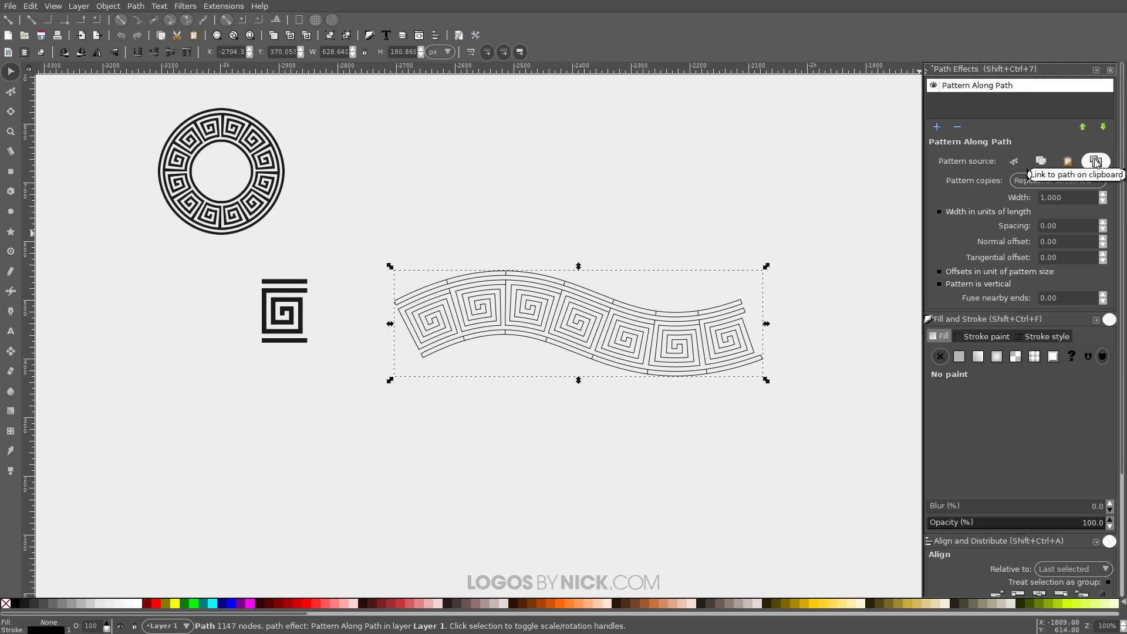
Move the wavy key band upward and give it a dark grey 1a1a1a fill with no stroke
{"action": "mouse_move", "coordinate": [649, 308]}
{"action": "left_mouse_down"}
{"action": "mouse_move", "coordinate": [636, 294]}
{"action": "mouse_move", "coordinate": [648, 282]}
{"action": "mouse_move", "coordinate": [711, 315]}
{"action": "mouse_move", "coordinate": [646, 291]}
{"action": "left_mouse_up"}
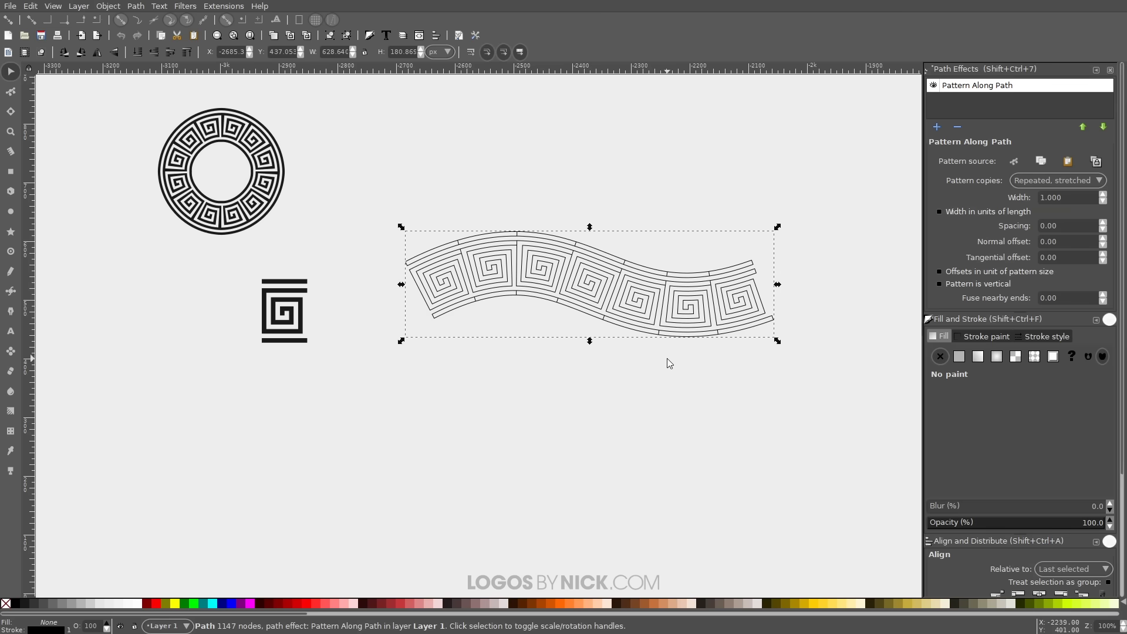
{"action": "left_click_drag", "start_coordinate": [593, 298], "coordinate": [578, 270]}
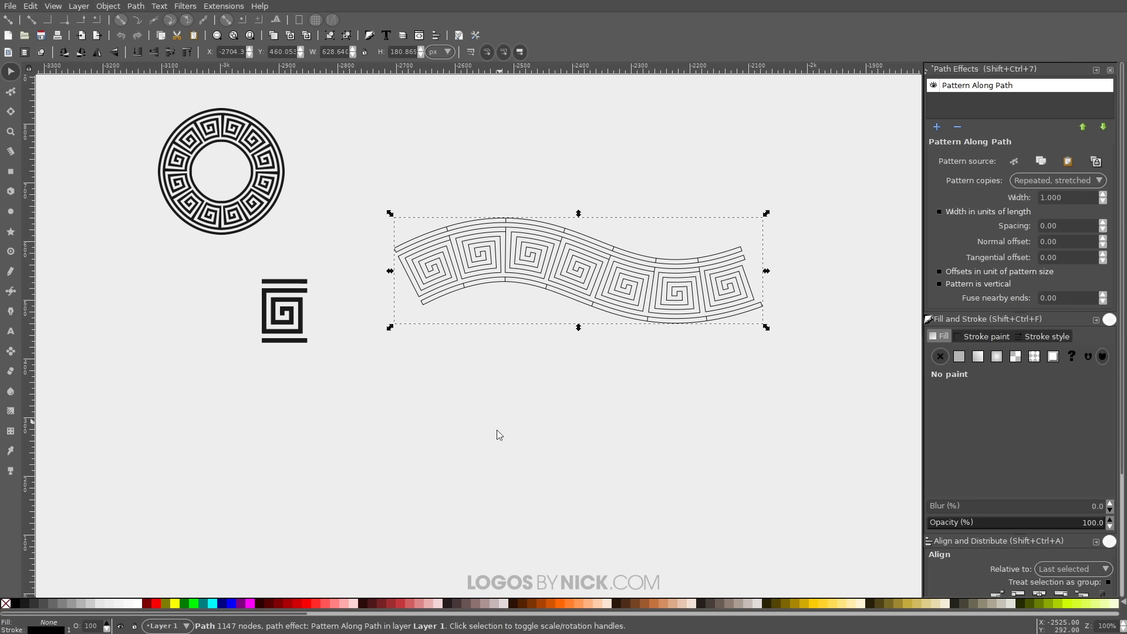
{"action": "left_click", "coordinate": [26, 607]}
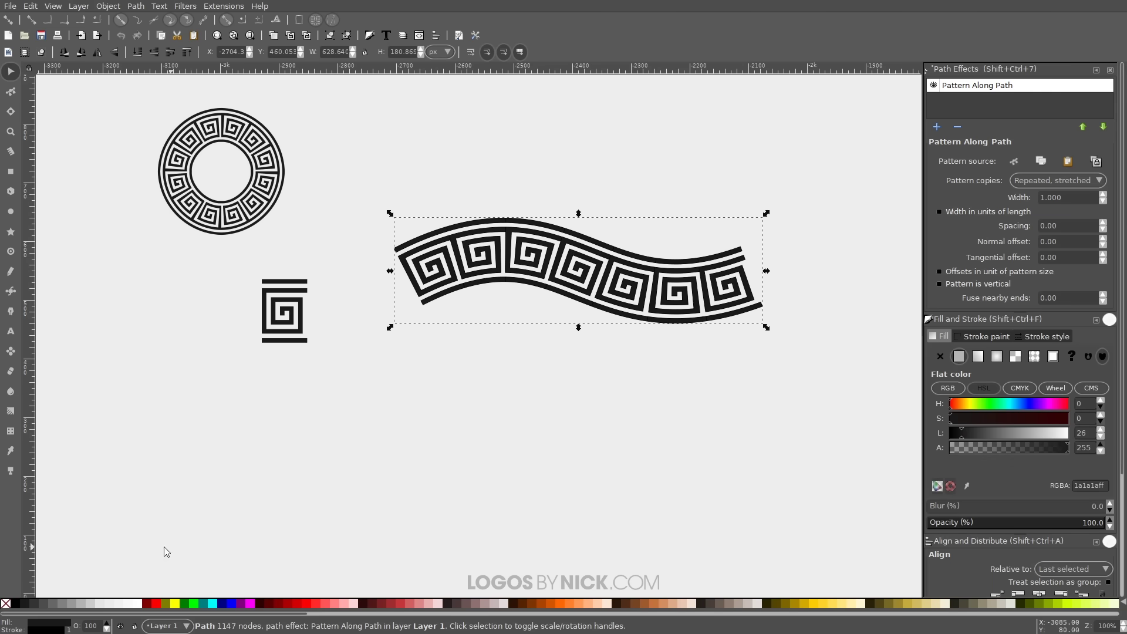
{"action": "left_click", "coordinate": [5, 607], "text": "shift"}
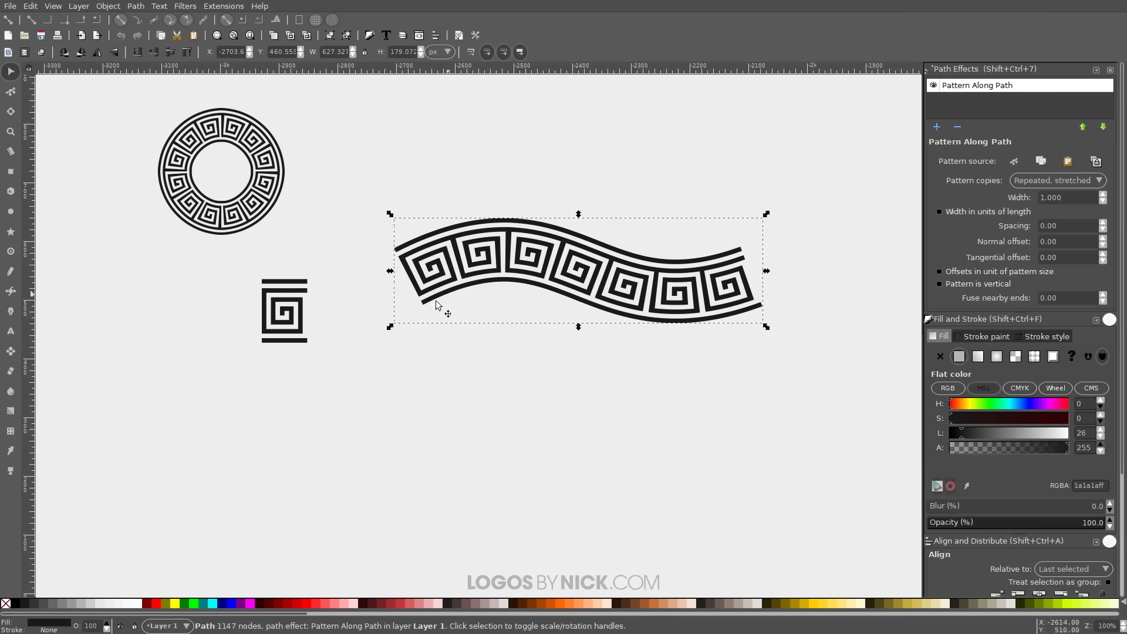
Move the wavy band up and to the left, and place the spiral motif between the ring and the band
{"action": "left_click_drag", "start_coordinate": [277, 314], "coordinate": [248, 315]}
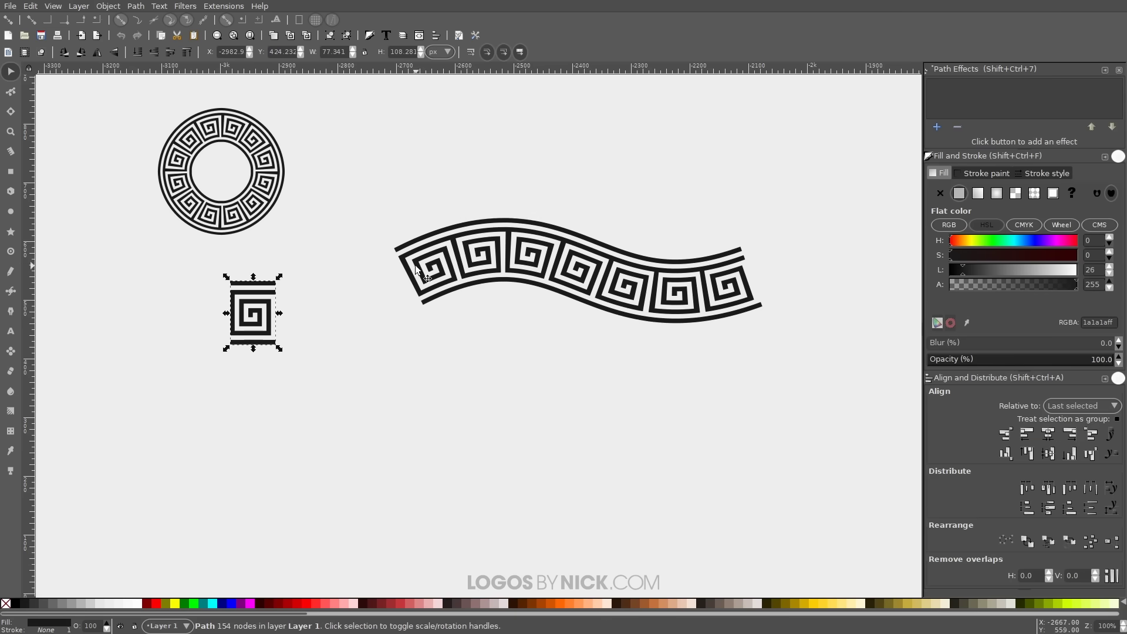
{"action": "left_click_drag", "start_coordinate": [563, 288], "coordinate": [549, 262]}
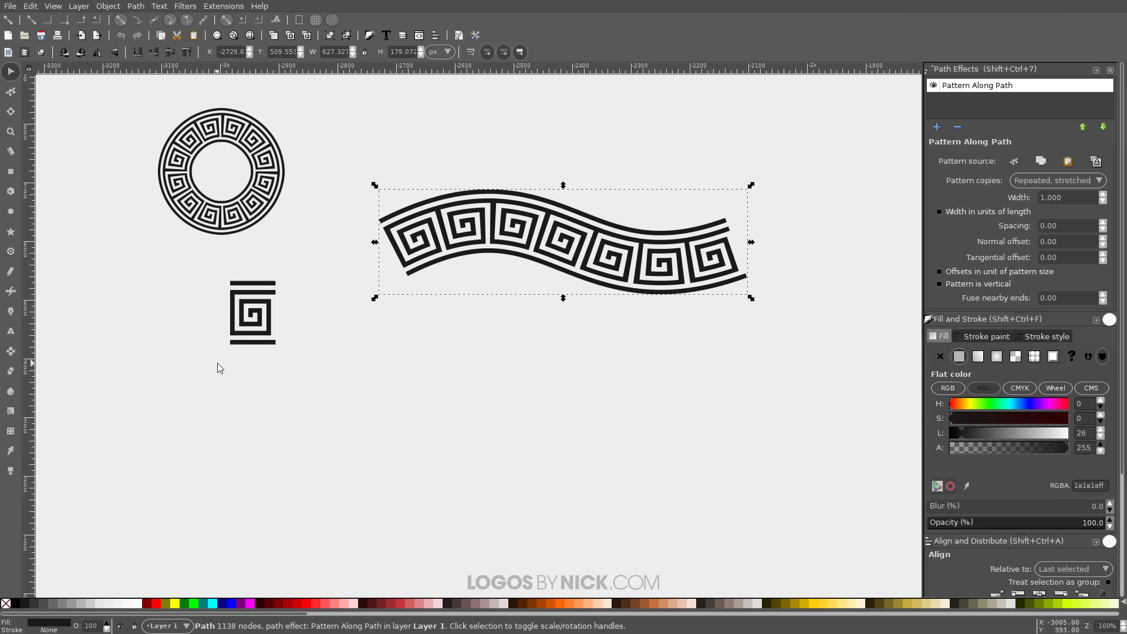
{"action": "left_click_drag", "start_coordinate": [257, 325], "coordinate": [330, 259]}
{"action": "left_click", "coordinate": [350, 340]}
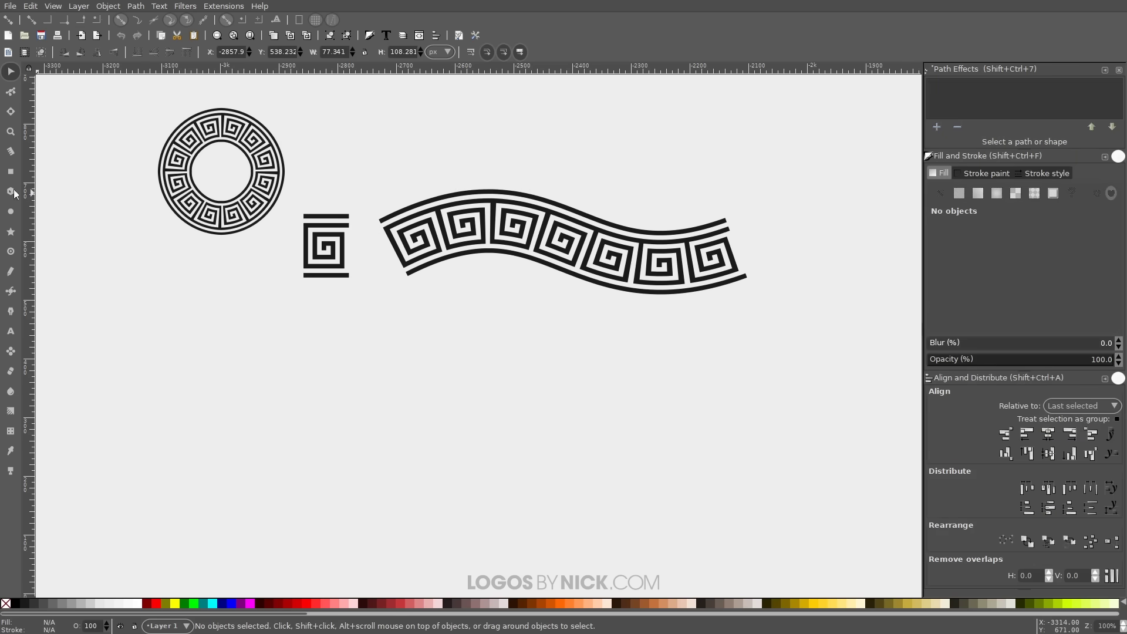
Draw a circle about 45 px in radius in the empty area below the motif and wavy band
{"action": "left_click", "coordinate": [11, 212]}
{"action": "mouse_move", "coordinate": [320, 425]}
{"action": "left_mouse_down"}
{"action": "mouse_move", "coordinate": [382, 372]}
{"action": "mouse_move", "coordinate": [323, 405]}
{"action": "left_mouse_up"}
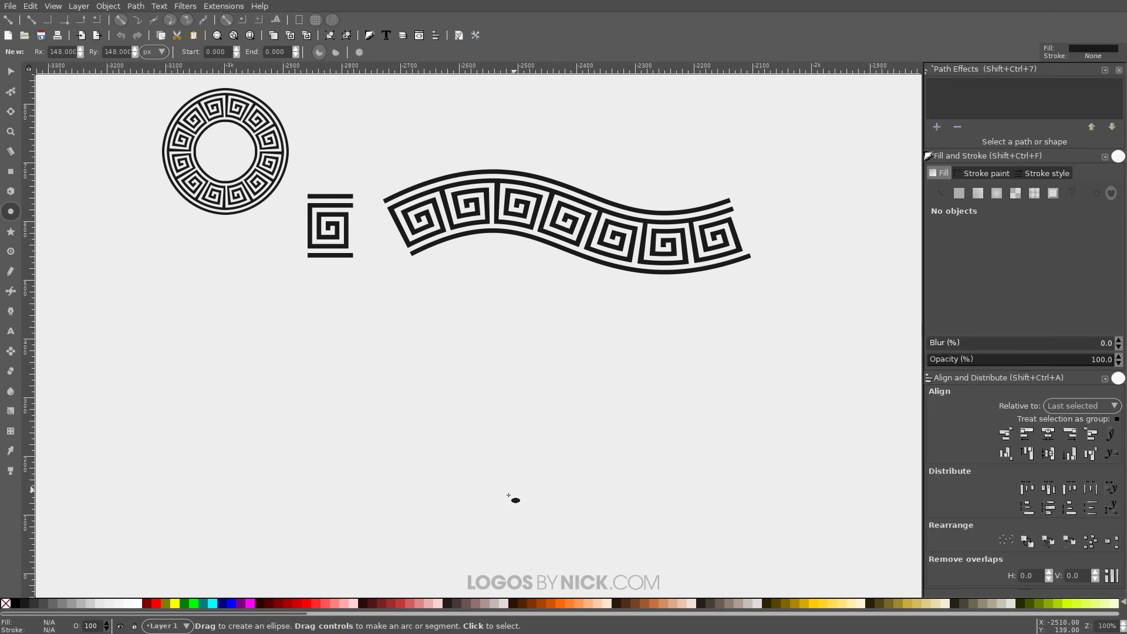
{"action": "left_click_drag", "start_coordinate": [351, 441], "coordinate": [386, 478]}
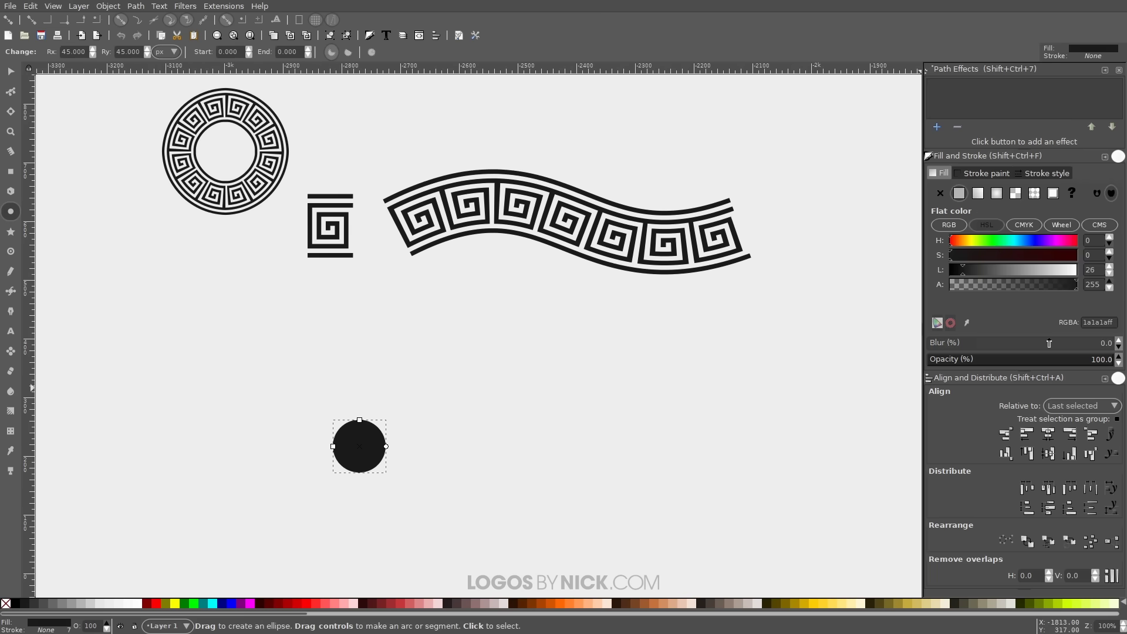
Set the circle's opacity to 58% and place a duplicate of it to the right so the two partly overlap
{"action": "mouse_move", "coordinate": [1045, 359]}
{"action": "left_mouse_down"}
{"action": "mouse_move", "coordinate": [1022, 359]}
{"action": "mouse_move", "coordinate": [1036, 359]}
{"action": "left_mouse_up"}
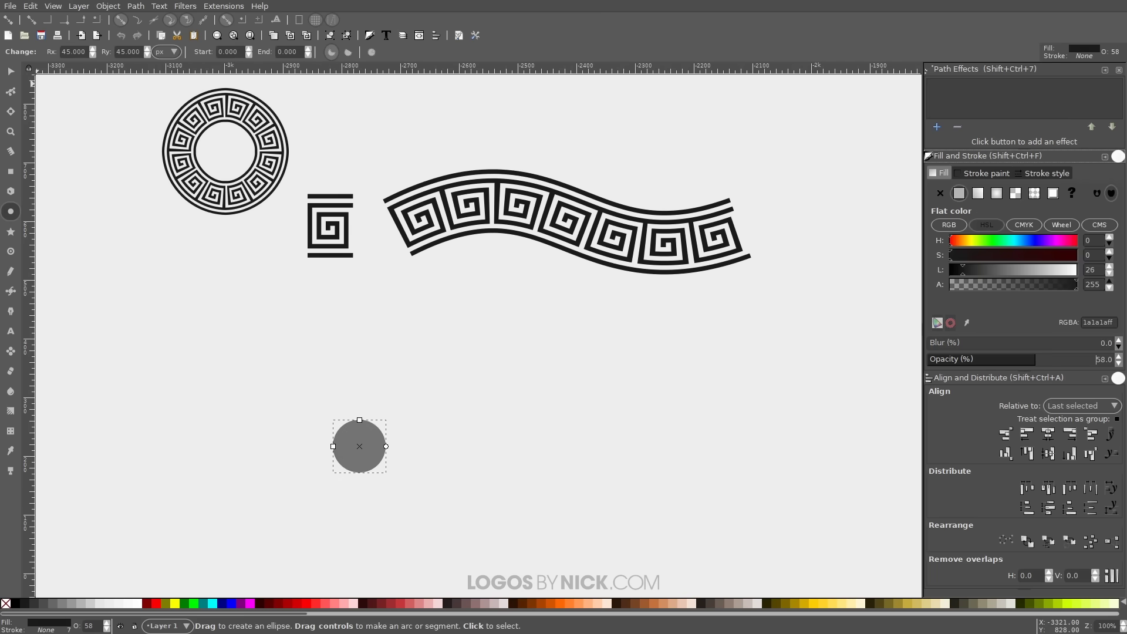
{"action": "left_click", "coordinate": [10, 71]}
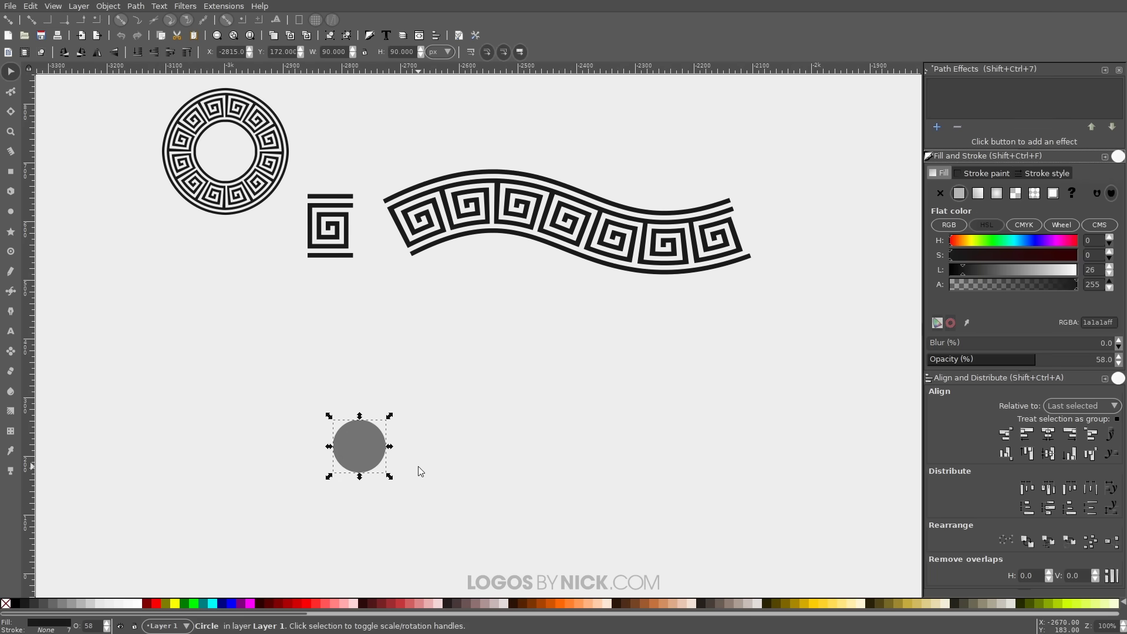
{"action": "key", "text": "ctrl+d"}
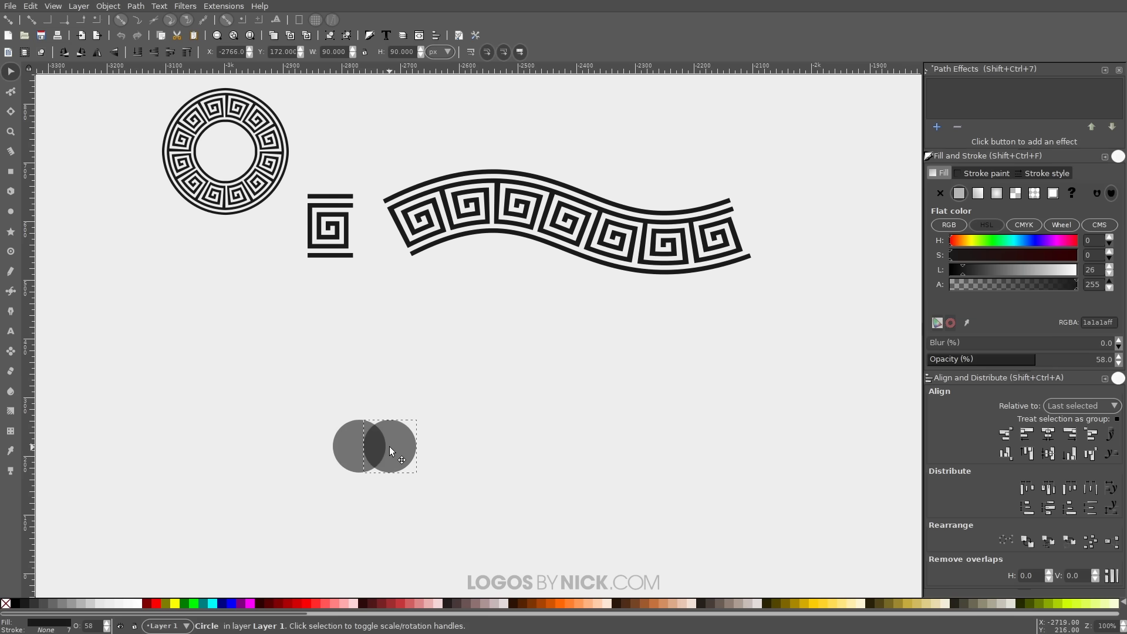
{"action": "left_click_drag", "start_coordinate": [389, 446], "coordinate": [390, 446]}
Intersect the two overlapping circles into a pointed leaf shape about 38 px wide and 73 px tall
{"action": "left_click_drag", "start_coordinate": [489, 502], "coordinate": [265, 387]}
{"action": "left_click", "coordinate": [141, 7]}
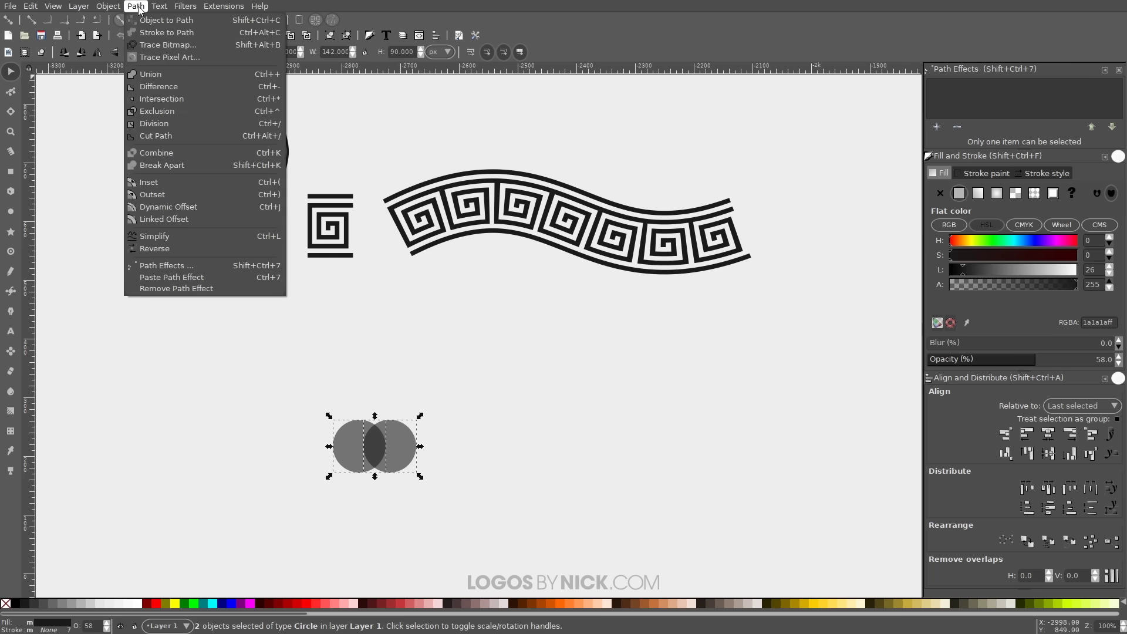
{"action": "left_click", "coordinate": [167, 104]}
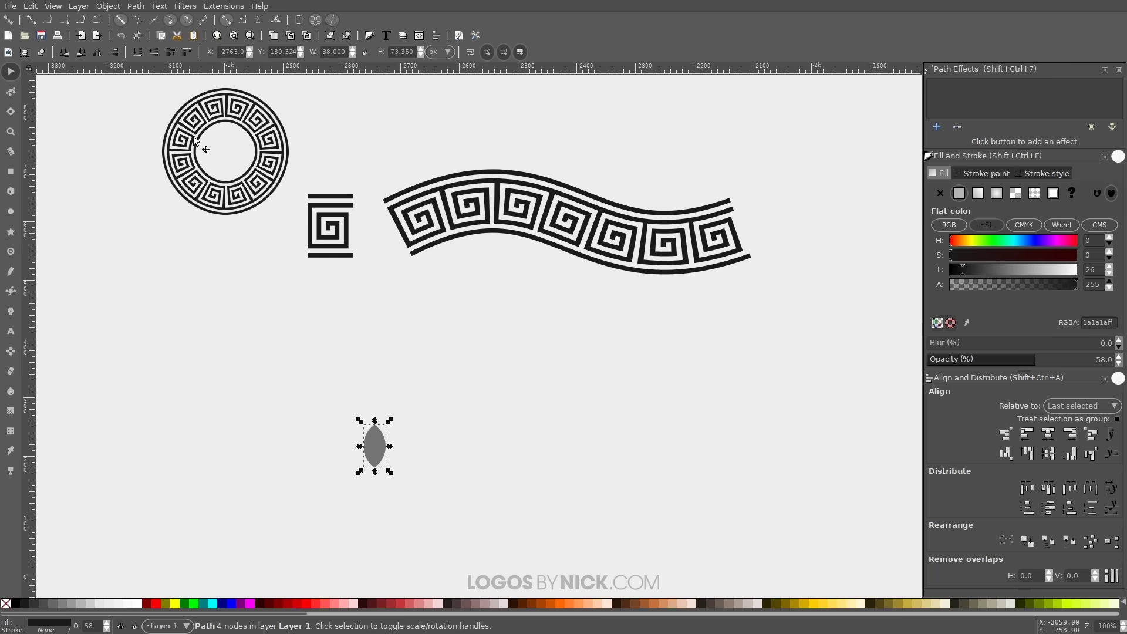
Move the leaf shape up and to the left, below the spiral motif, and copy it to the clipboard
{"action": "left_click_drag", "start_coordinate": [382, 456], "coordinate": [299, 392]}
{"action": "right_click", "coordinate": [299, 392]}
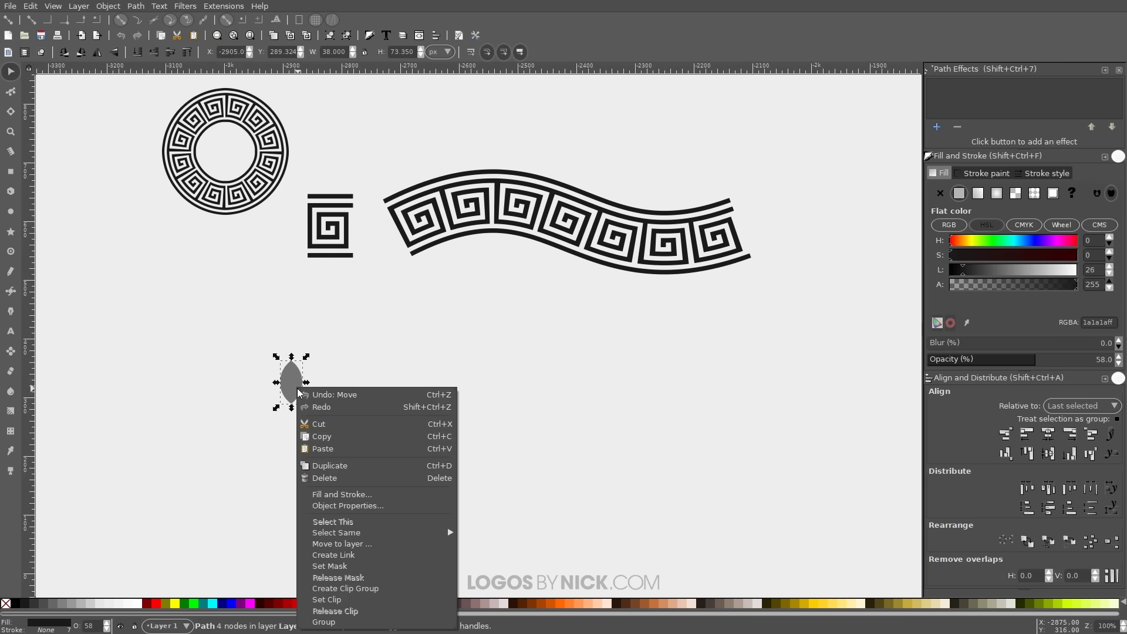
{"action": "left_click", "coordinate": [326, 439]}
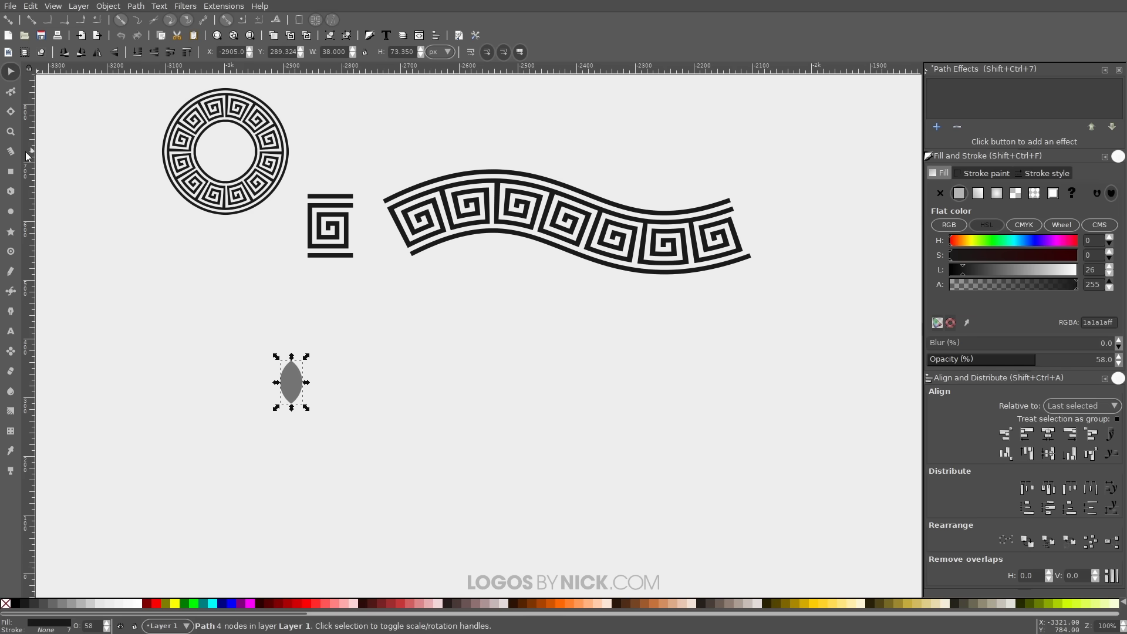
Draw a circle about 146 px in radius below the wavy band and convert it to a path
{"action": "left_click", "coordinate": [11, 212]}
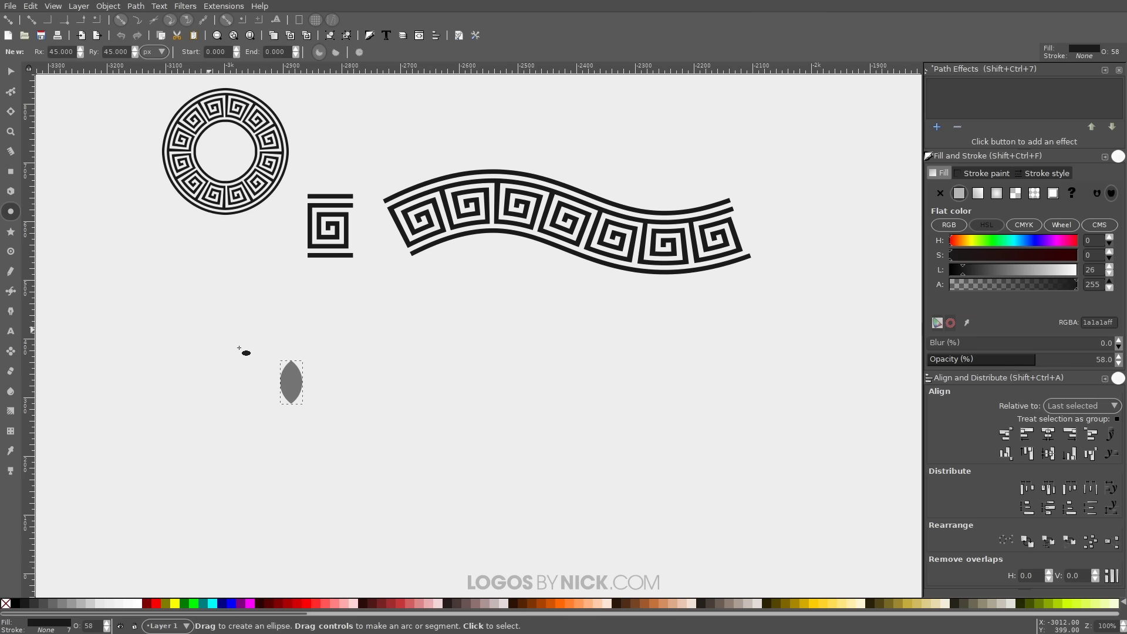
{"action": "left_click_drag", "start_coordinate": [509, 406], "coordinate": [605, 493]}
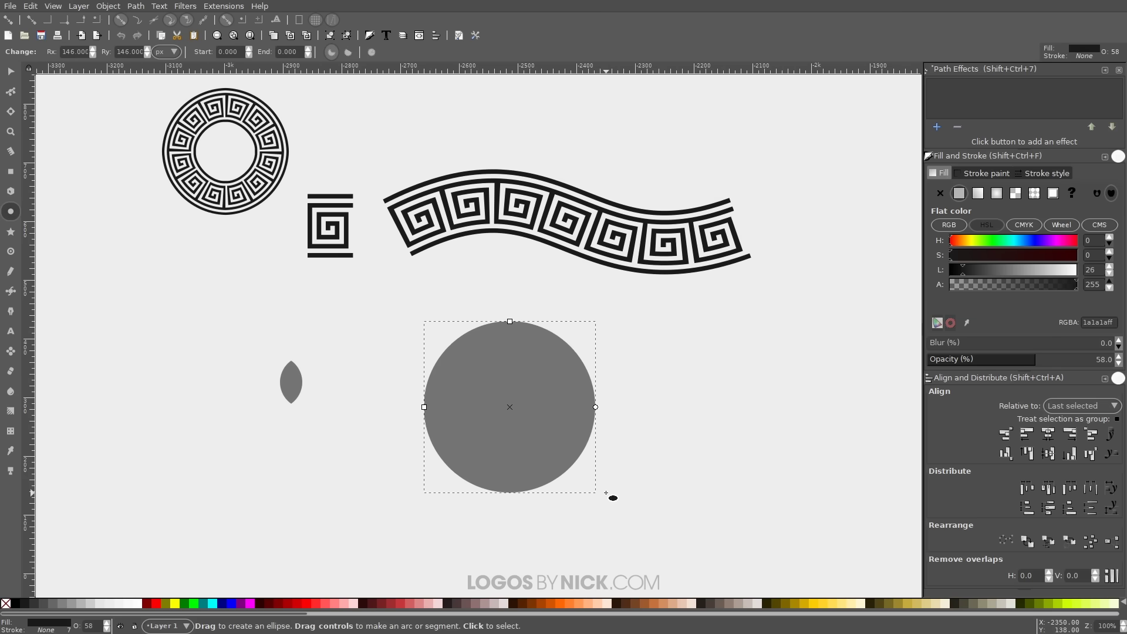
{"action": "left_click", "coordinate": [136, 6]}
{"action": "left_click", "coordinate": [148, 20]}
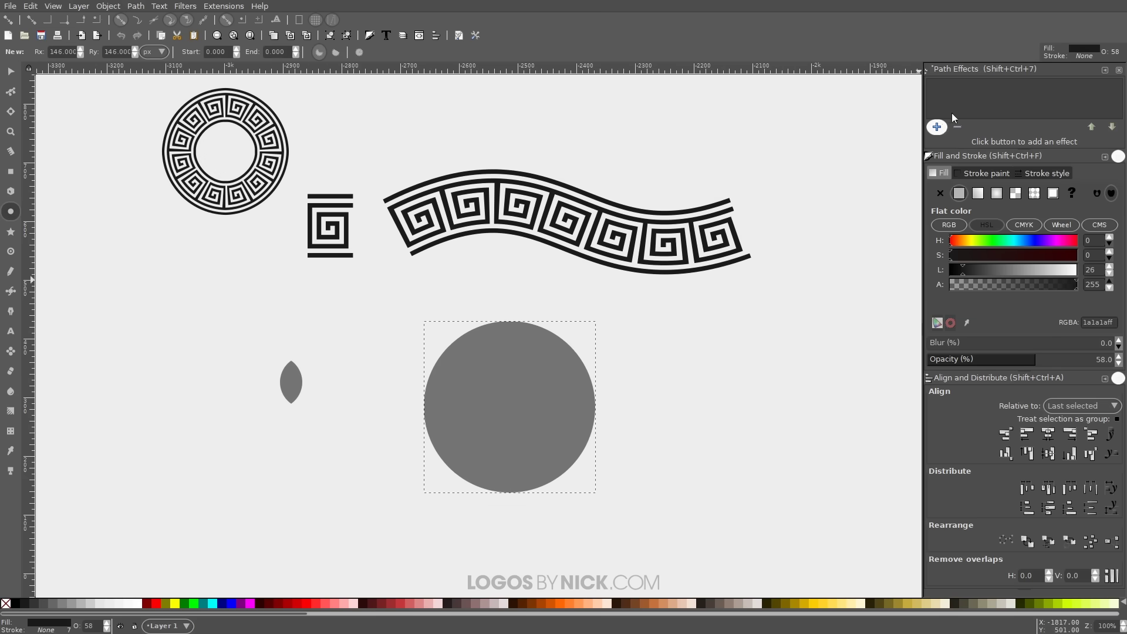
Add the Pattern Along Path effect to the large circle with Repeated, stretched copies and link the copied leaf as its pattern source
{"action": "left_click", "coordinate": [937, 127]}
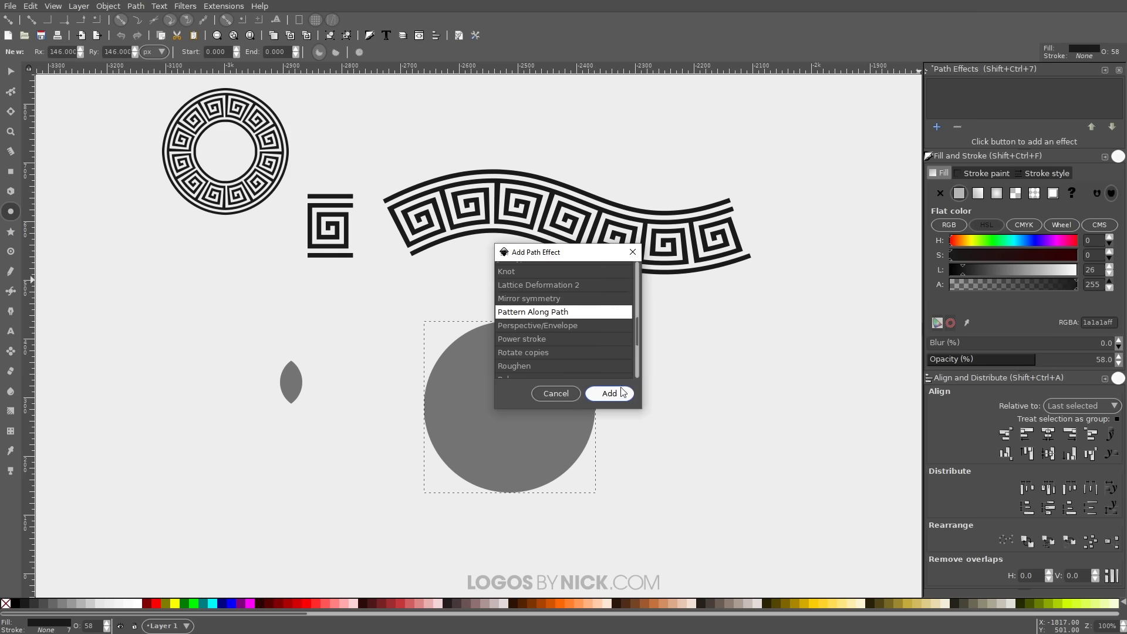
{"action": "left_click", "coordinate": [613, 392]}
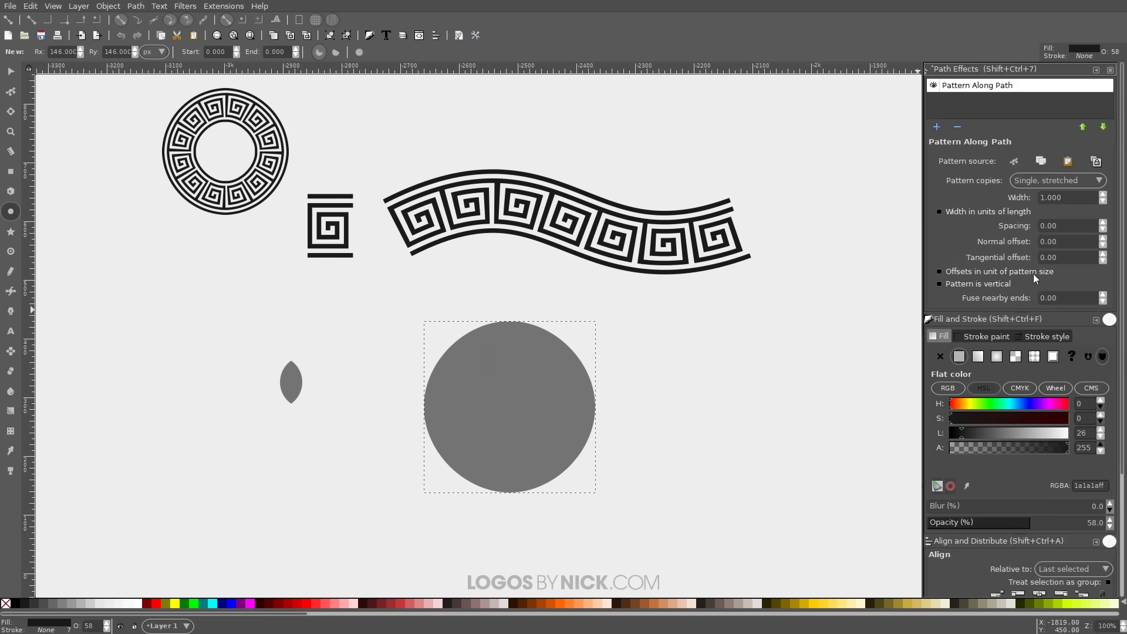
{"action": "left_click", "coordinate": [1051, 181]}
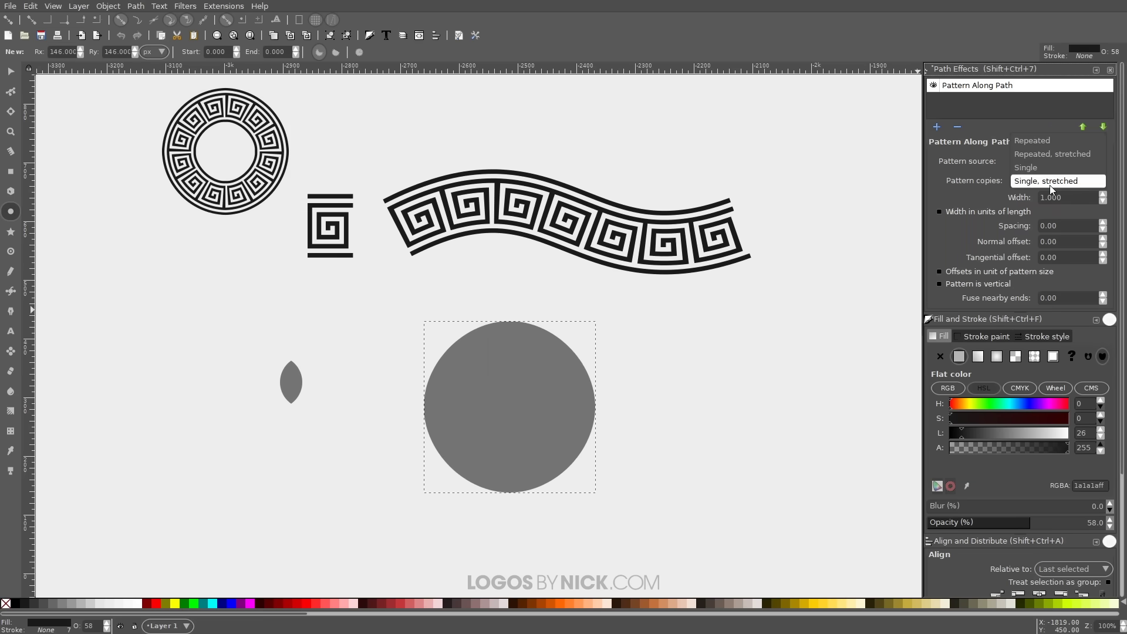
{"action": "left_click", "coordinate": [1057, 154]}
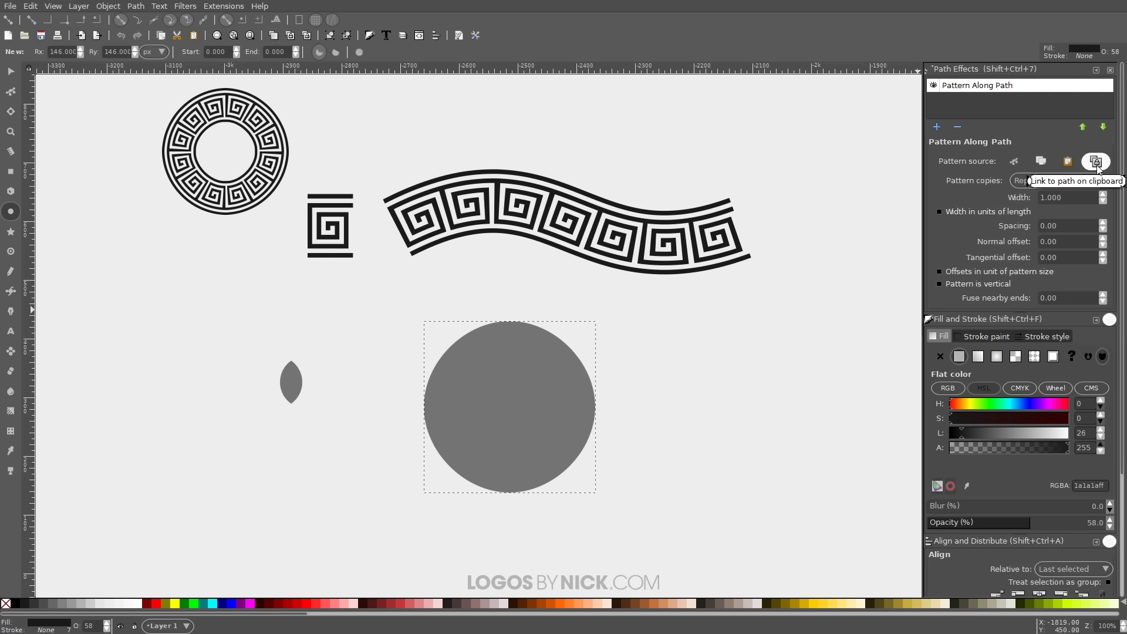
{"action": "left_click", "coordinate": [1096, 164]}
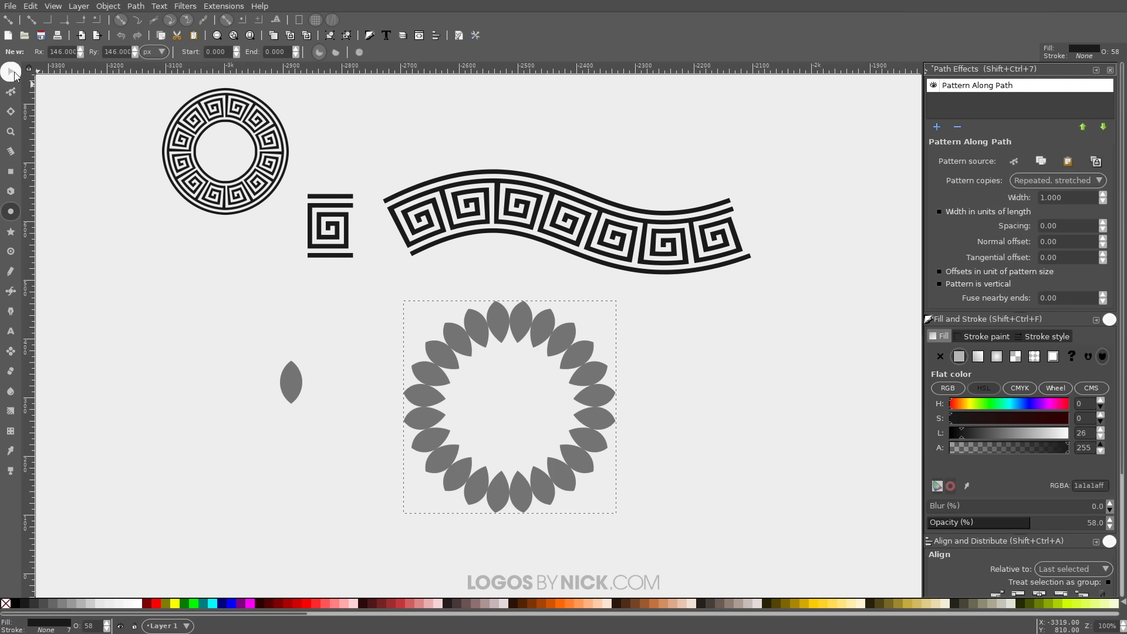
Rotate the source leaf clockwise to a slant and scale it down to about 19 by 27 px
{"action": "left_click", "coordinate": [12, 72]}
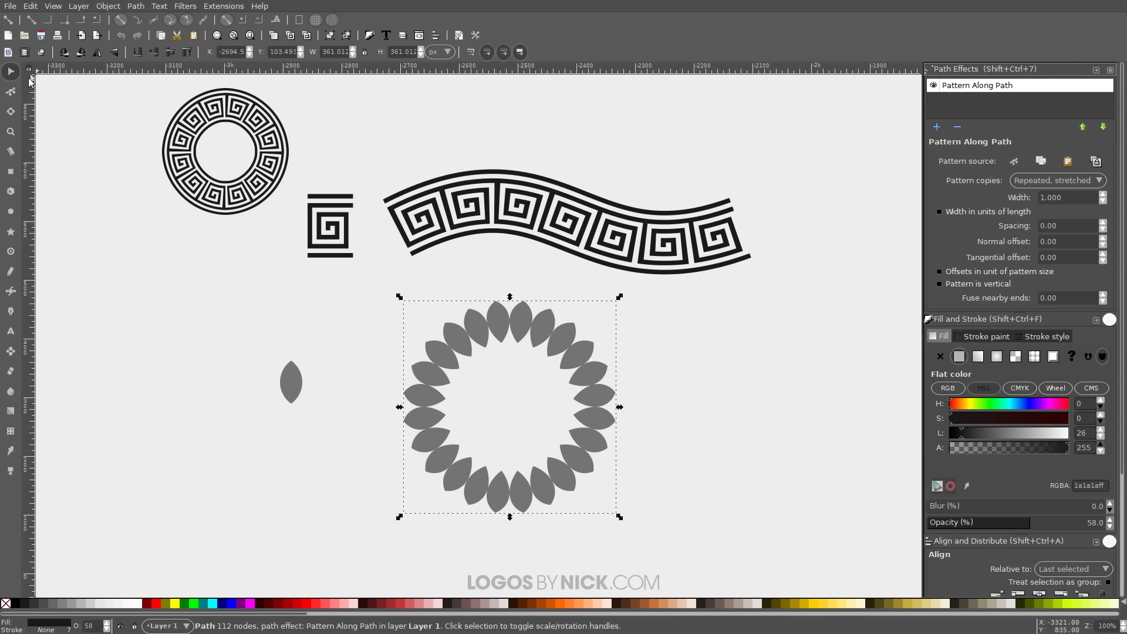
{"action": "left_click", "coordinate": [288, 381]}
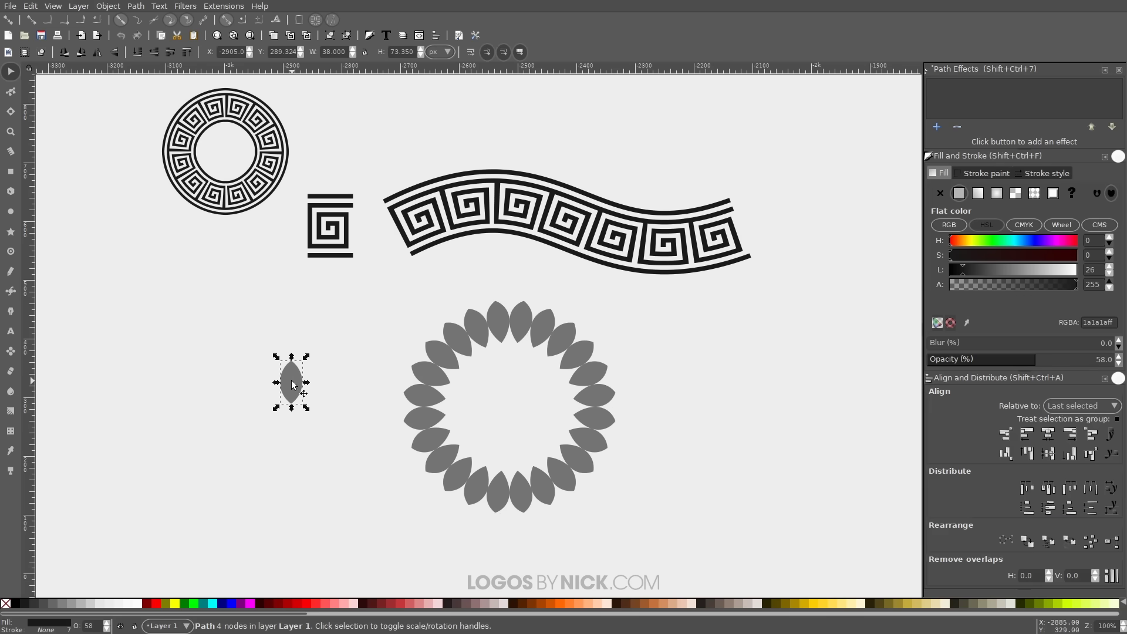
{"action": "left_click", "coordinate": [296, 378]}
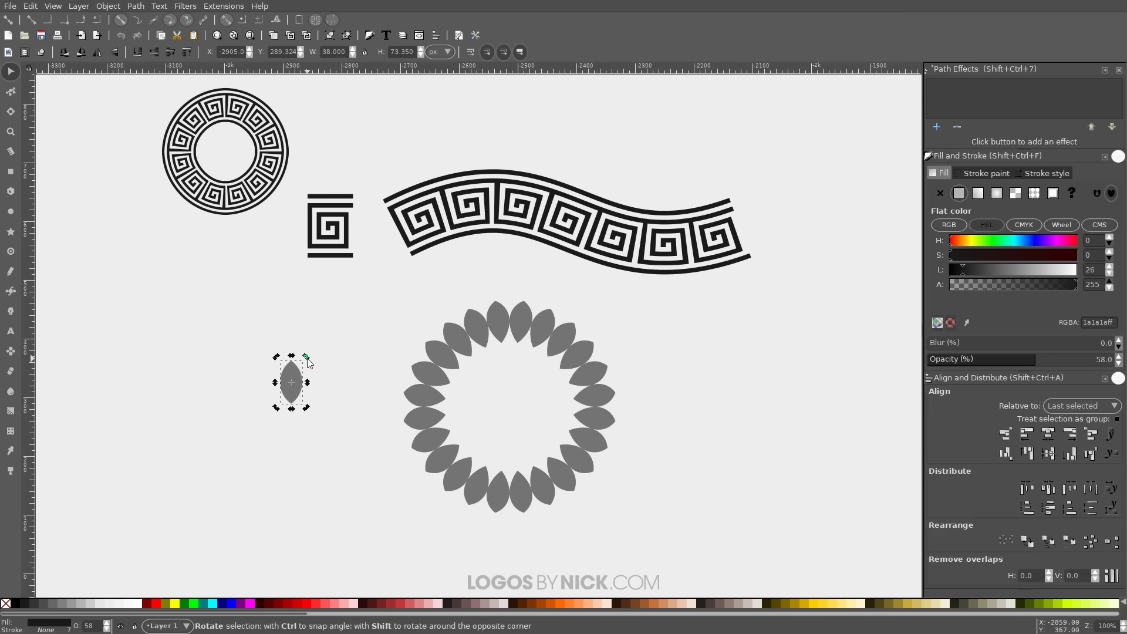
{"action": "key", "text": "ctrl"}
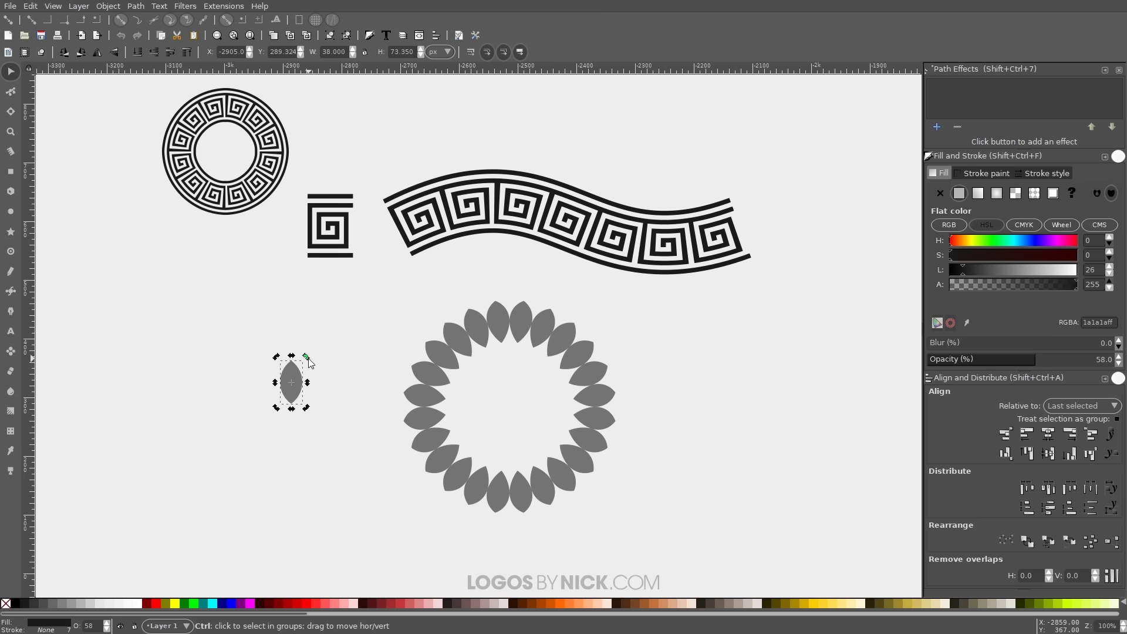
{"action": "left_click_drag", "start_coordinate": [307, 357], "coordinate": [319, 361]}
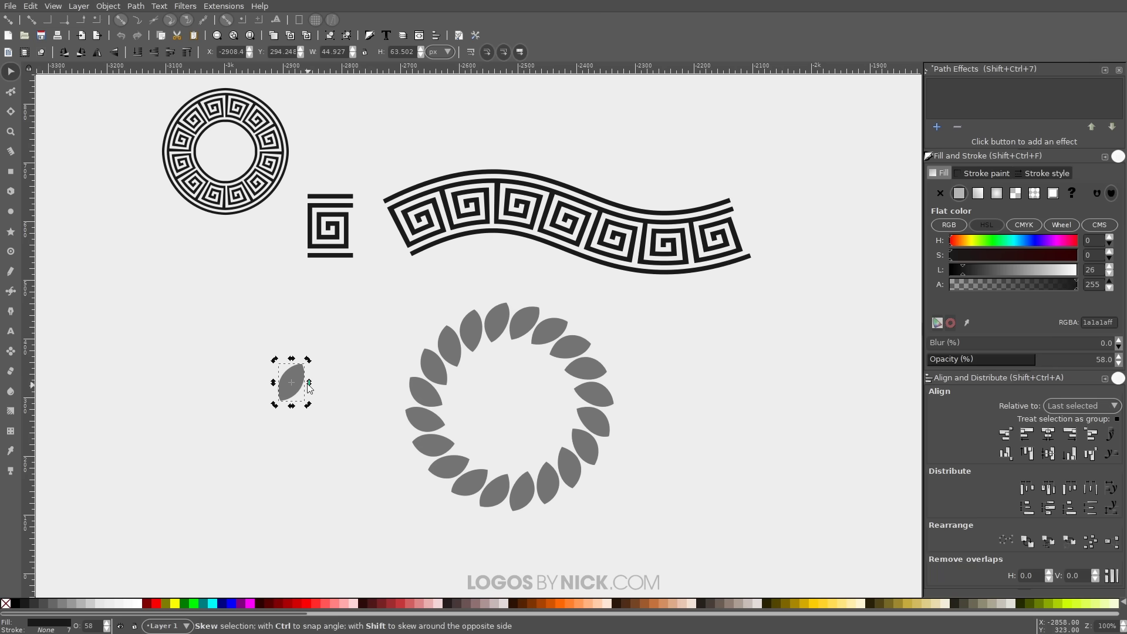
{"action": "left_click_drag", "start_coordinate": [307, 359], "coordinate": [301, 368]}
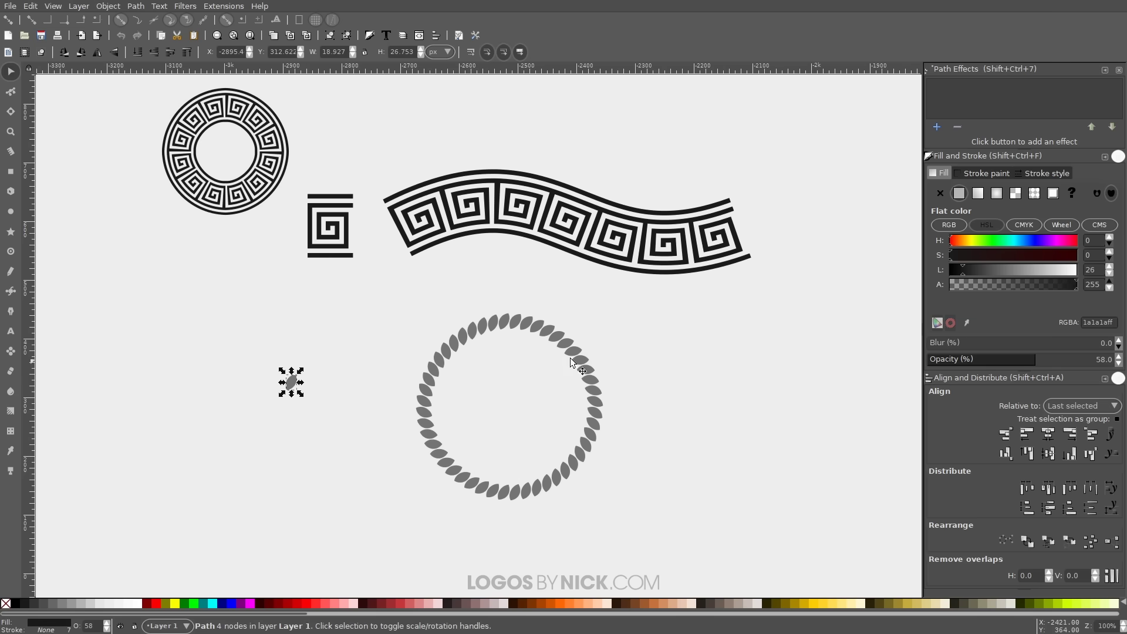
Try to increase the spacing between the leaf copies around the ring in small increments
{"action": "left_click", "coordinate": [514, 322]}
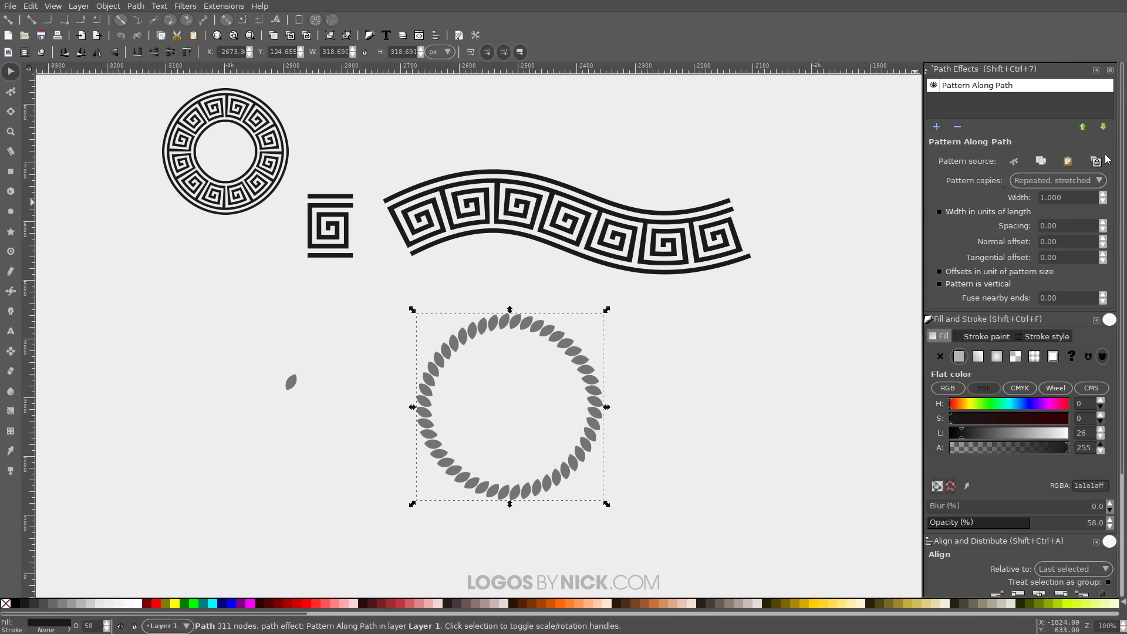
{"action": "left_click", "coordinate": [1103, 223]}
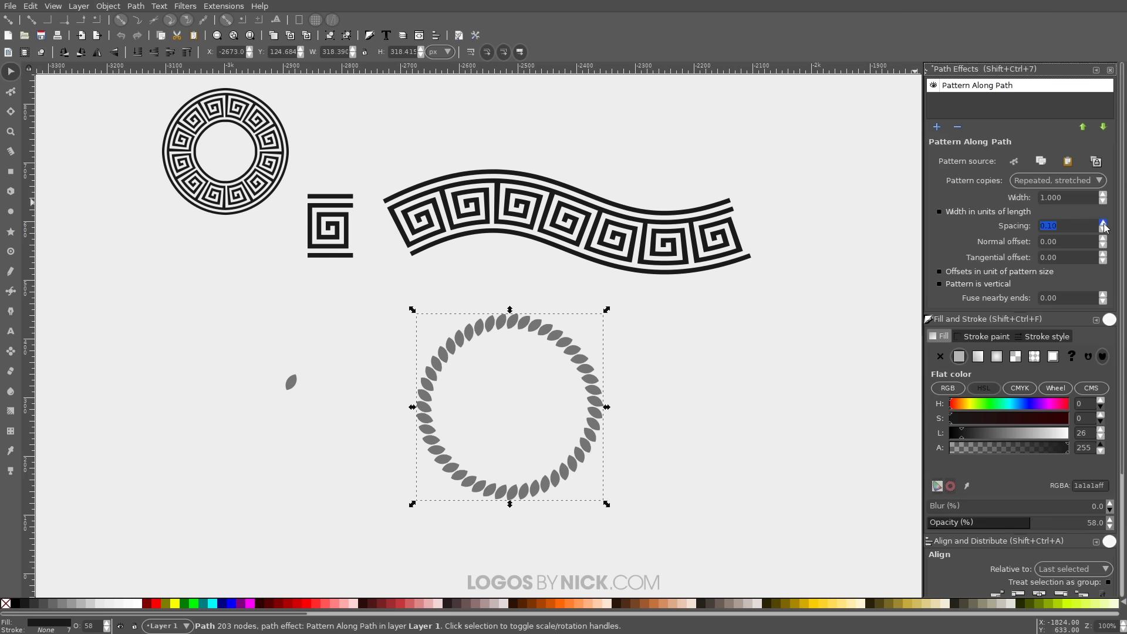
{"action": "right_click", "coordinate": [1102, 223]}
{"action": "left_click_drag", "start_coordinate": [775, 361], "coordinate": [789, 357]}
{"action": "key", "text": "ctrl+z"}
{"action": "scroll", "coordinate": [738, 381], "scroll_direction": "down", "scroll_amount": 1}
{"action": "left_click_drag", "start_coordinate": [699, 385], "coordinate": [658, 404]}
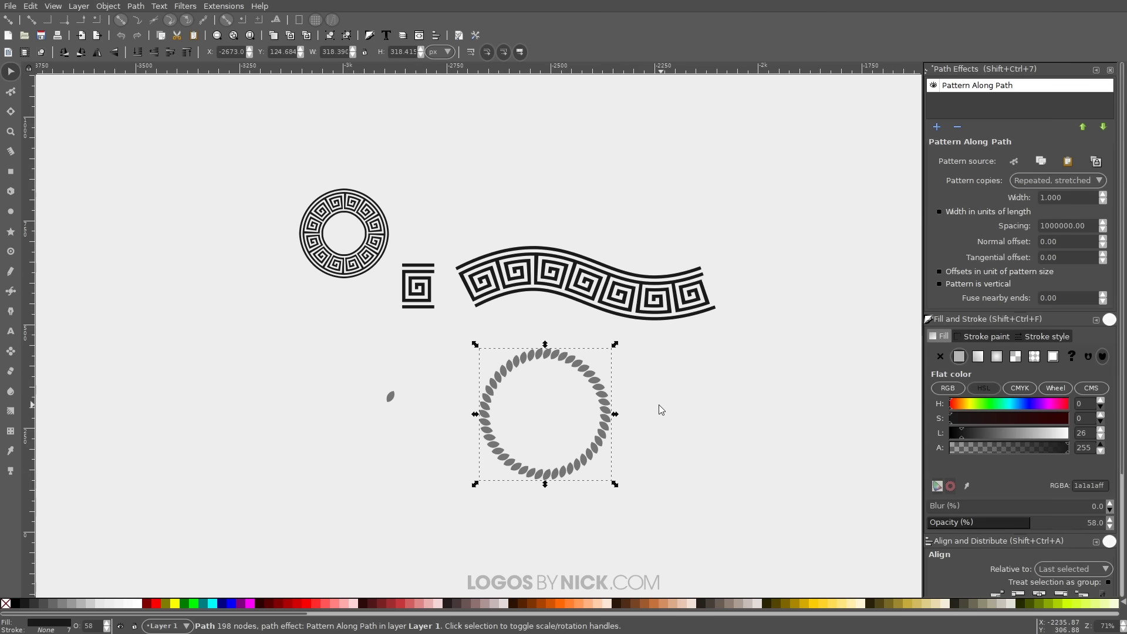
{"action": "scroll", "coordinate": [659, 403], "scroll_direction": "up", "scroll_amount": 1}
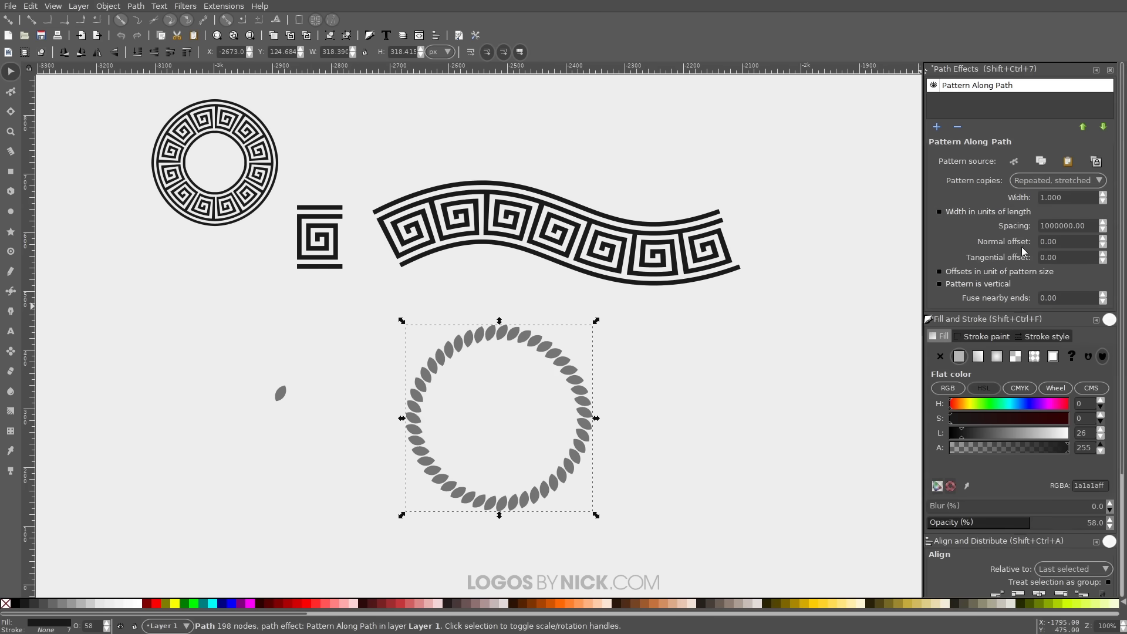
Set the spacing of the ring's leaf copies to 2 and fine-tune it down to 0.80
{"action": "double_click", "coordinate": [1085, 226]}
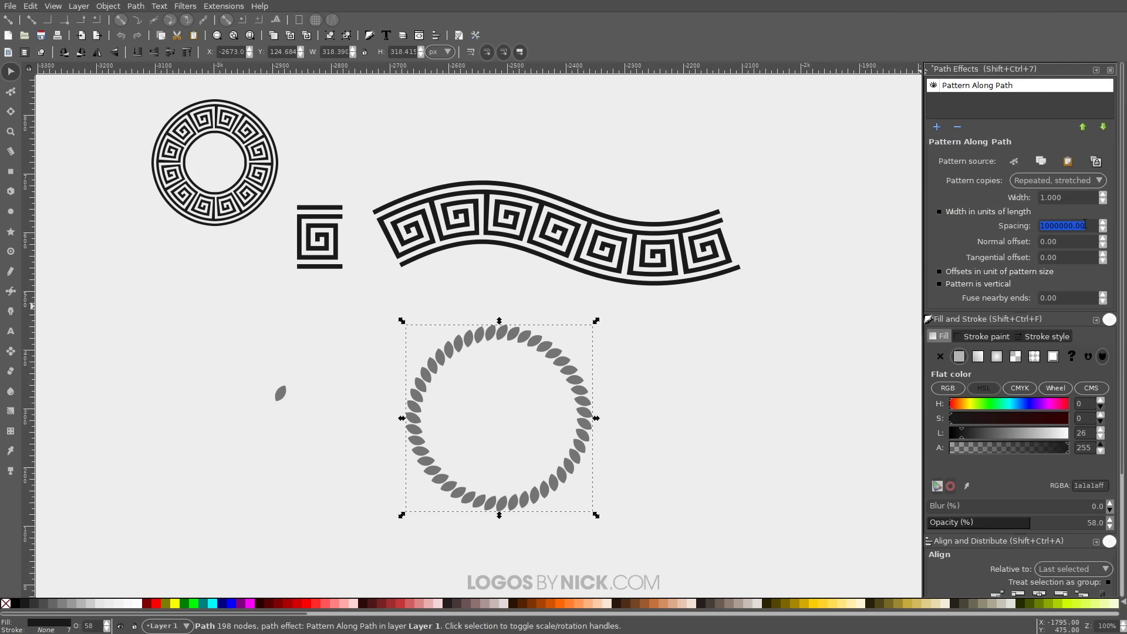
{"action": "type", "text": "2"}
{"action": "key", "text": "Return"}
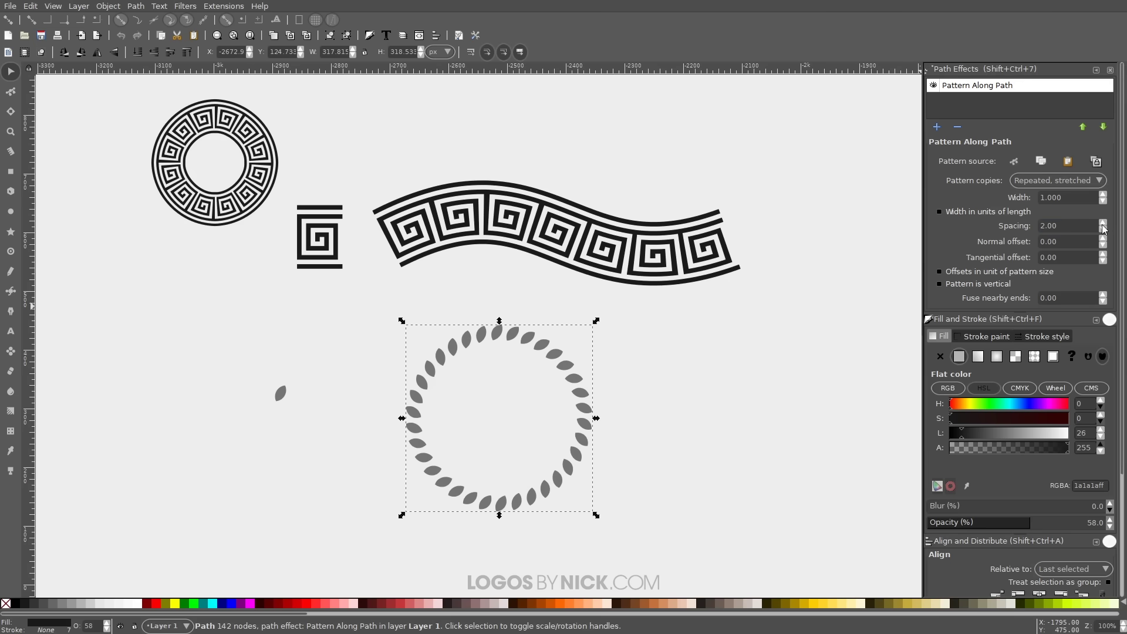
{"action": "left_click", "coordinate": [1103, 229]}
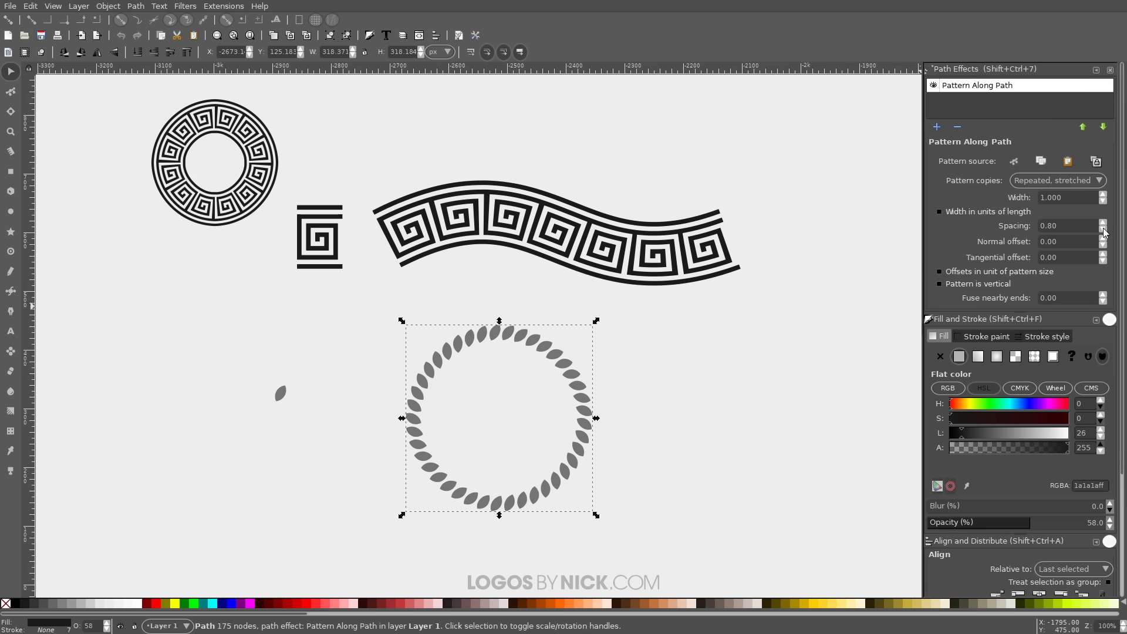
{"action": "left_click", "coordinate": [1104, 230]}
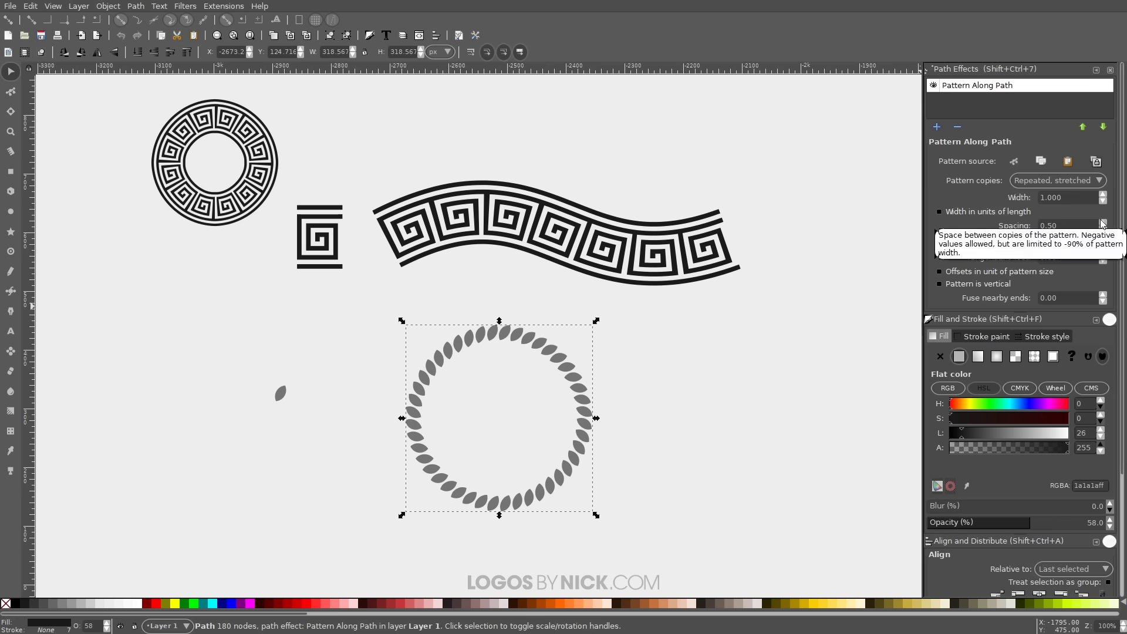
{"action": "left_click", "coordinate": [1103, 224]}
Rotate the source leaf further clockwise so it fits a box about 23 by 22 px, and deselect it
{"action": "left_click", "coordinate": [281, 392]}
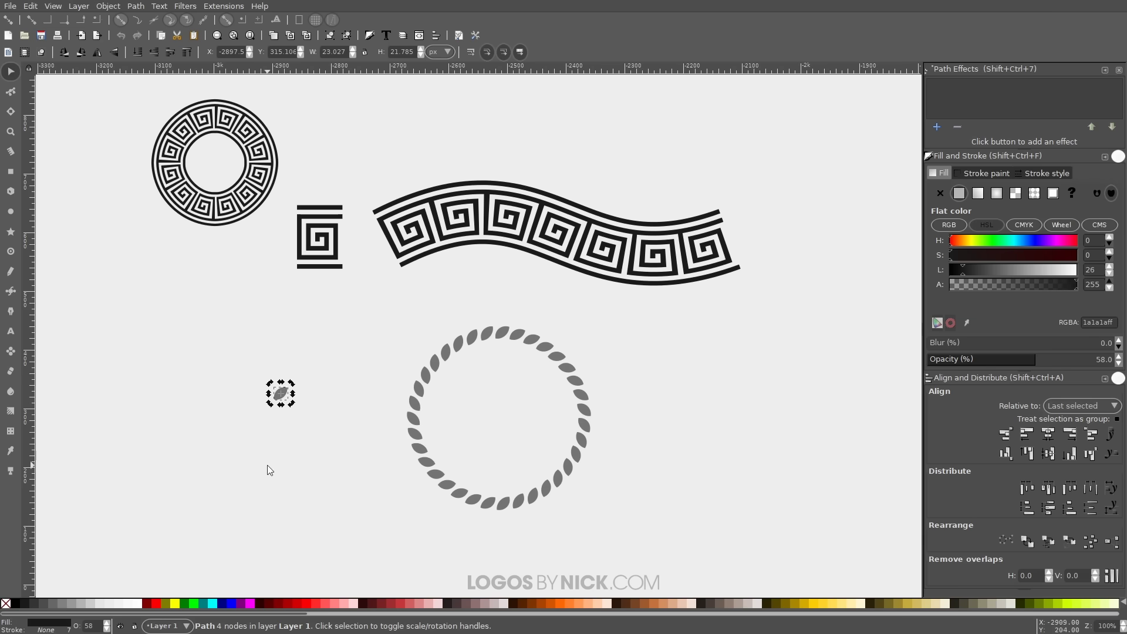
{"action": "left_click", "coordinate": [287, 451]}
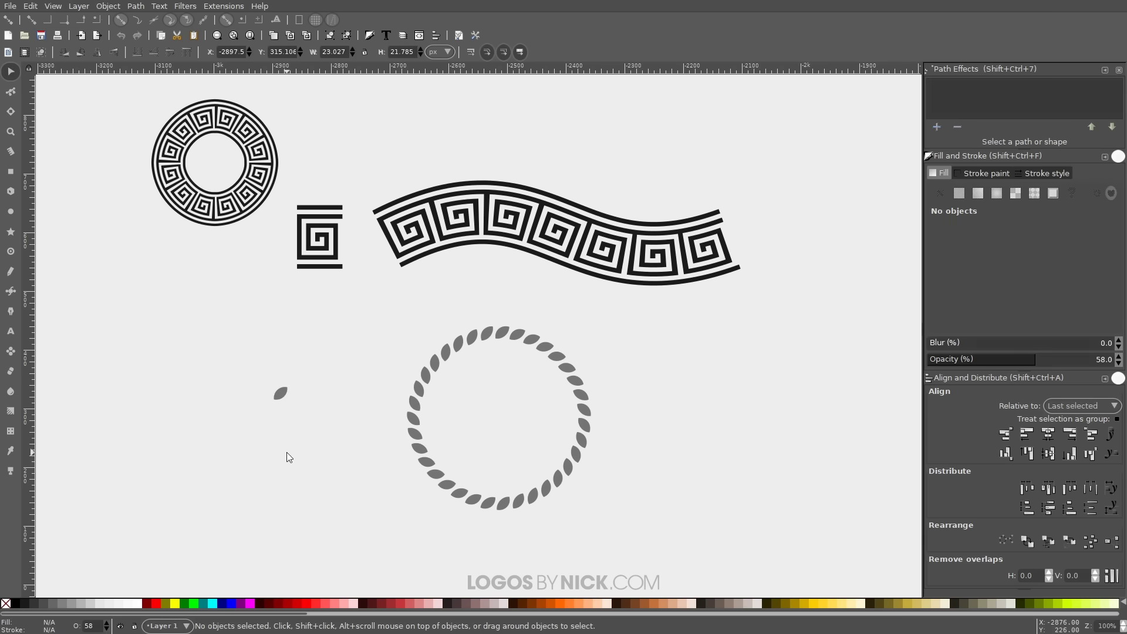
Convert the leaf ring with its pattern effect into a plain path using Object to Path
{"action": "left_click", "coordinate": [431, 369]}
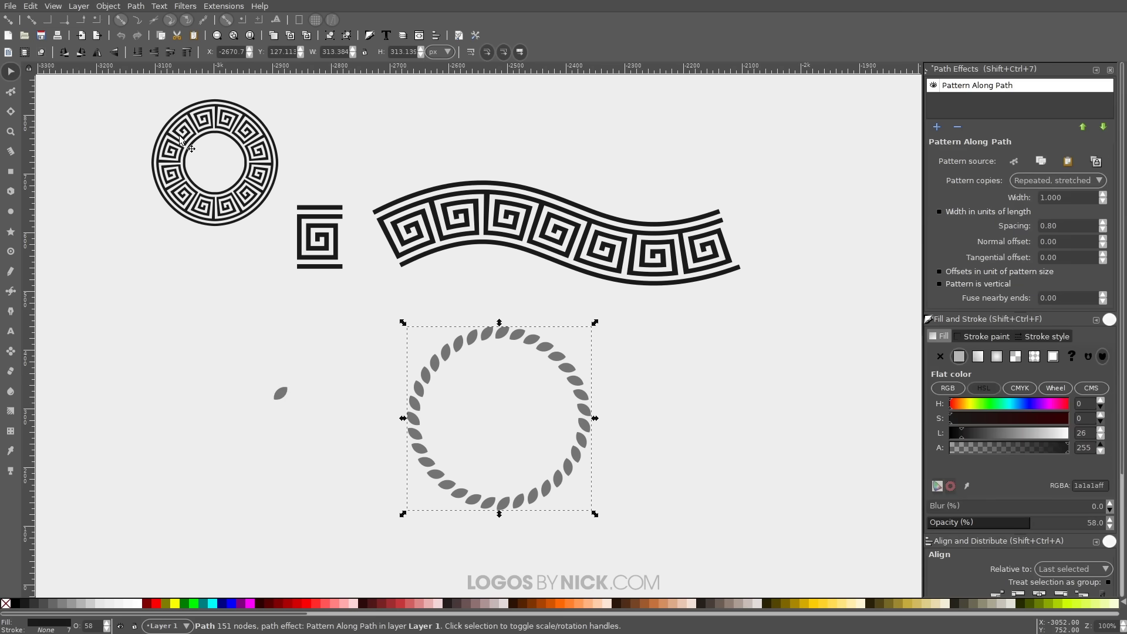
{"action": "left_click", "coordinate": [135, 7]}
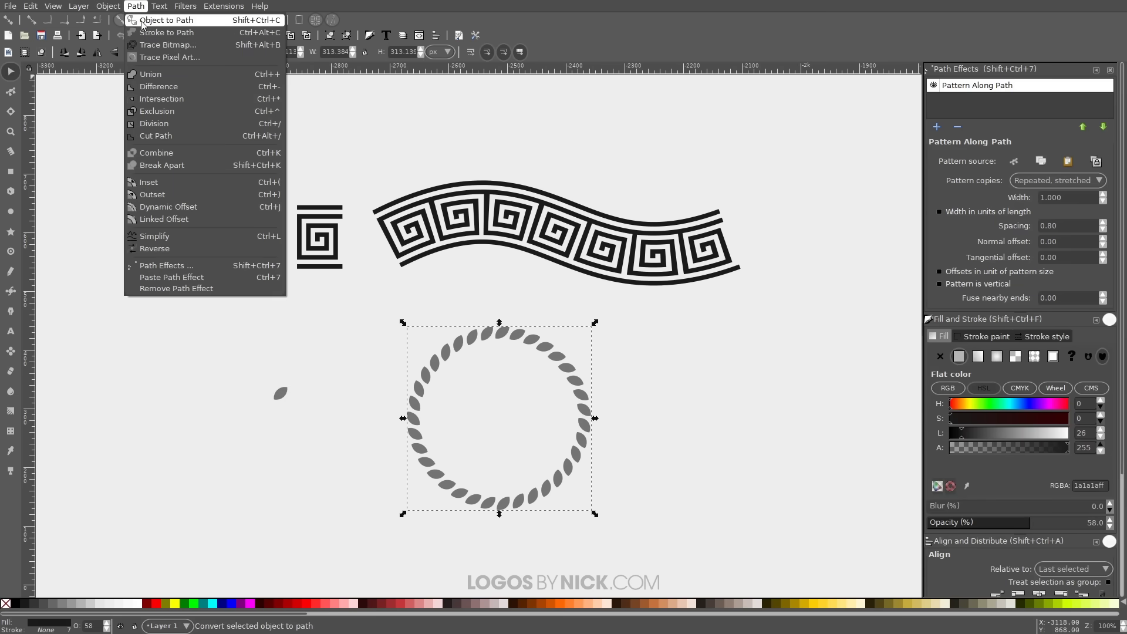
{"action": "left_click", "coordinate": [150, 20]}
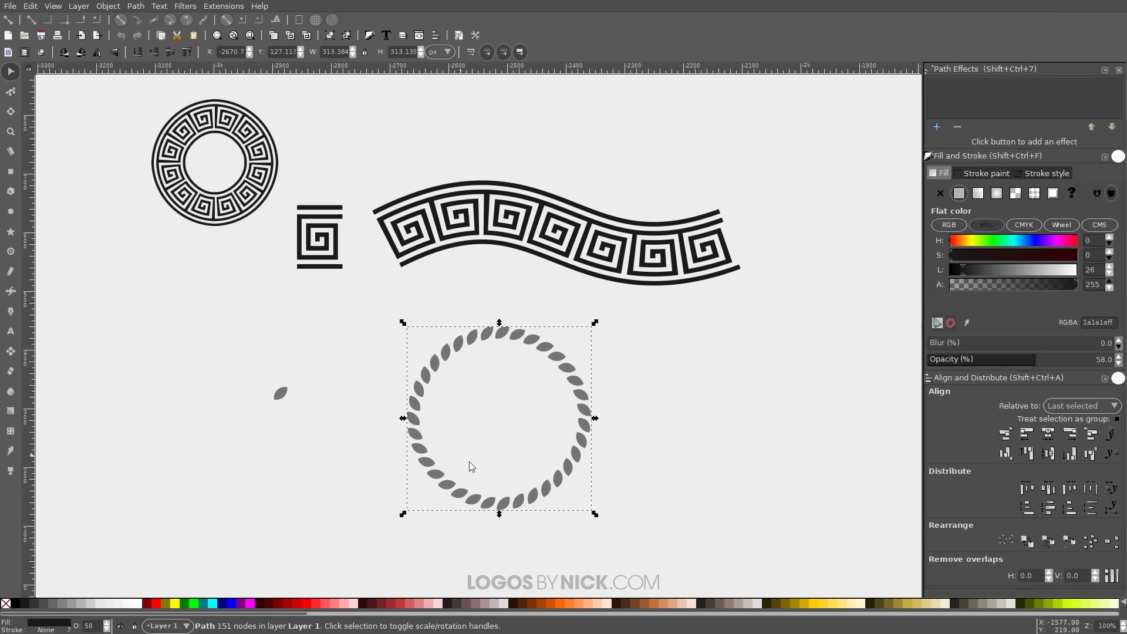
{"action": "left_click_drag", "start_coordinate": [431, 448], "coordinate": [371, 421]}
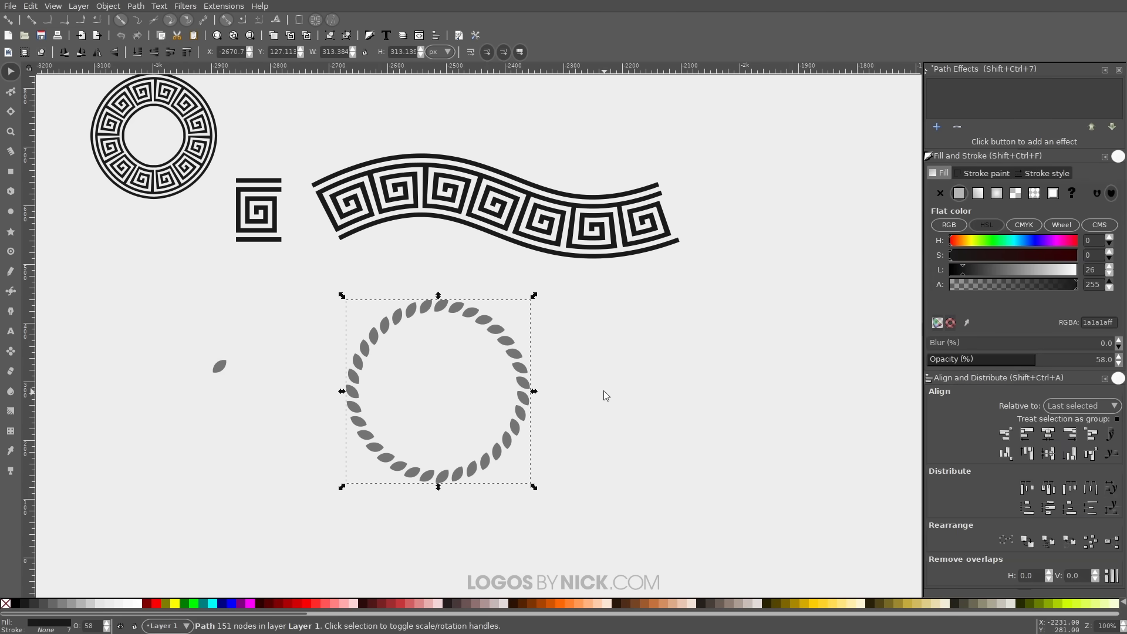
Draw a circle with a radius of about 88 px and place it inside the leaf ring
{"action": "left_click", "coordinate": [10, 212]}
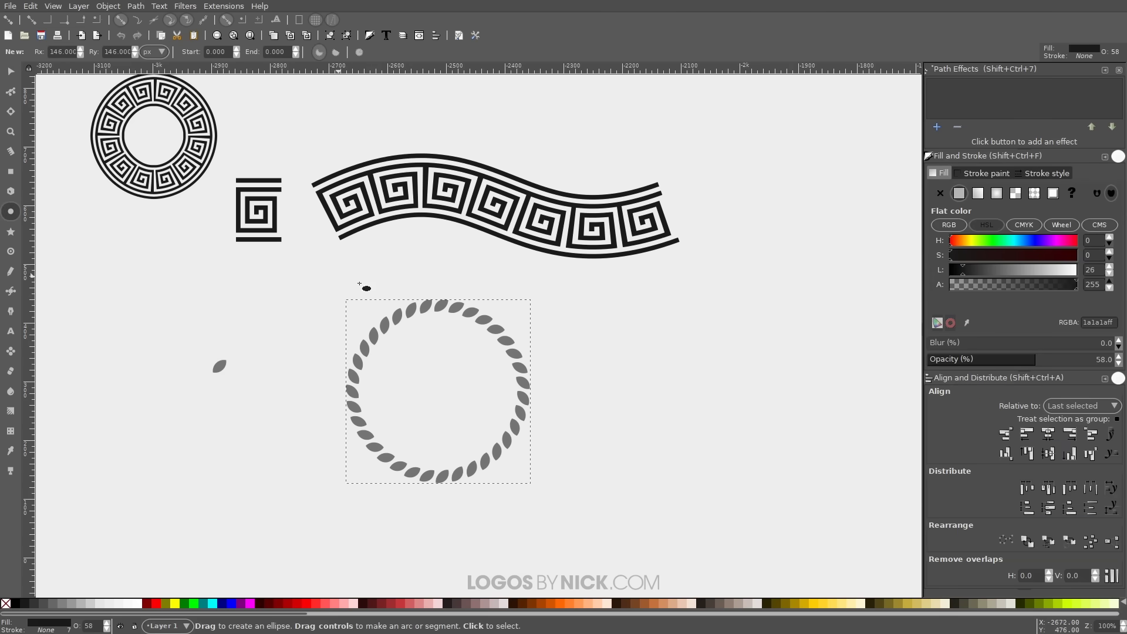
{"action": "left_click_drag", "start_coordinate": [638, 421], "coordinate": [709, 475]}
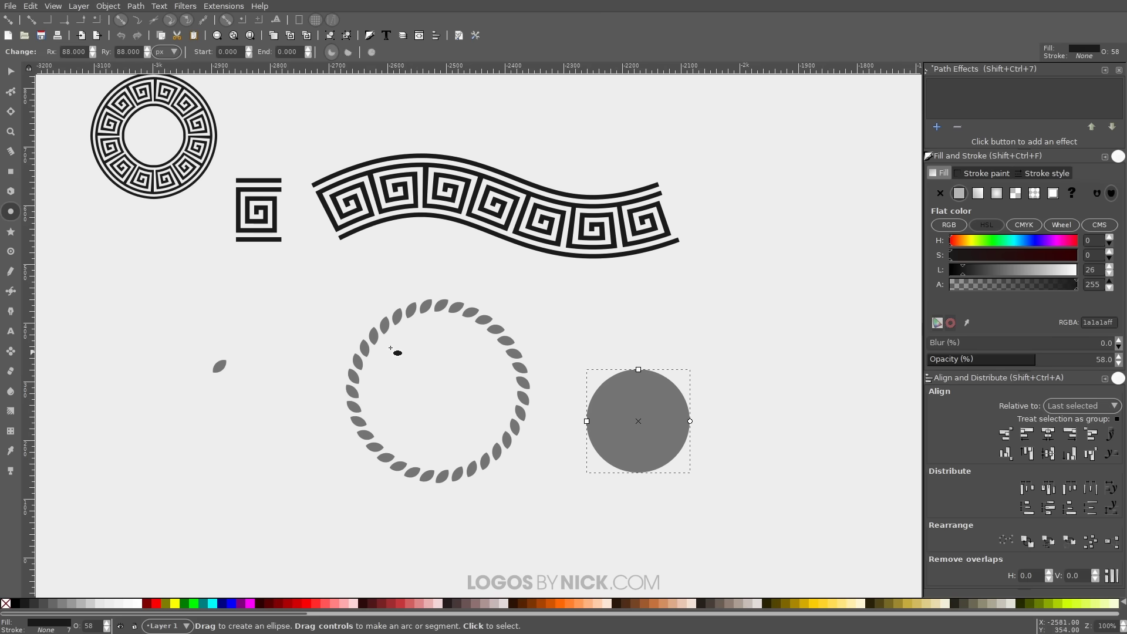
{"action": "left_click", "coordinate": [11, 71]}
{"action": "left_click_drag", "start_coordinate": [625, 434], "coordinate": [432, 402]}
Centre the leaf ring on the inner circle both horizontally and vertically
{"action": "left_click_drag", "start_coordinate": [602, 520], "coordinate": [301, 271]}
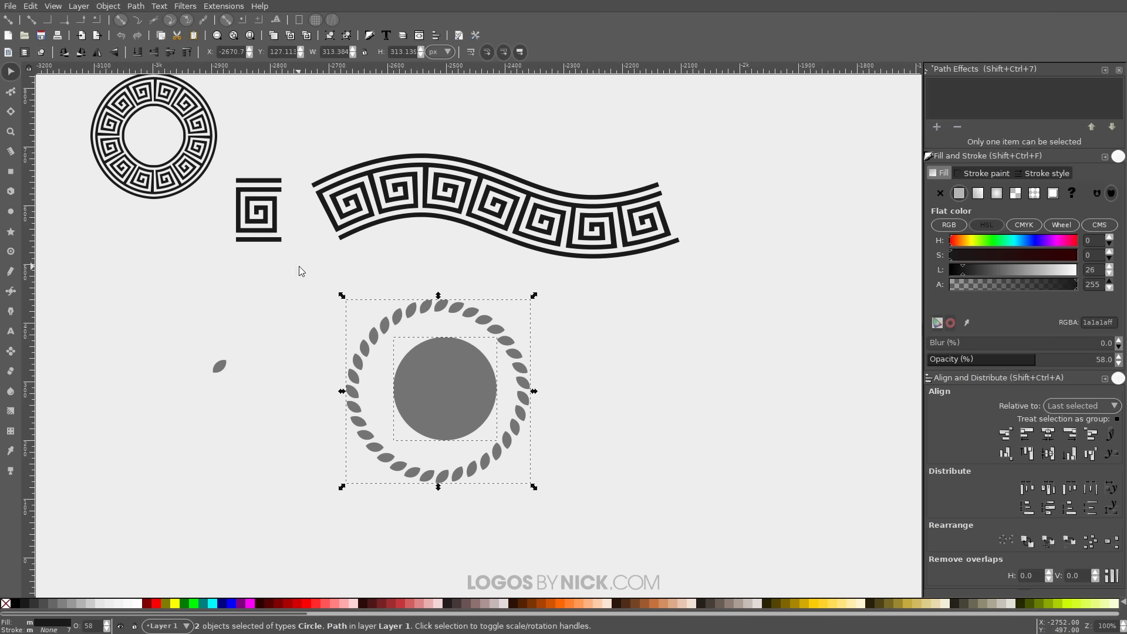
{"action": "left_click", "coordinate": [1048, 434]}
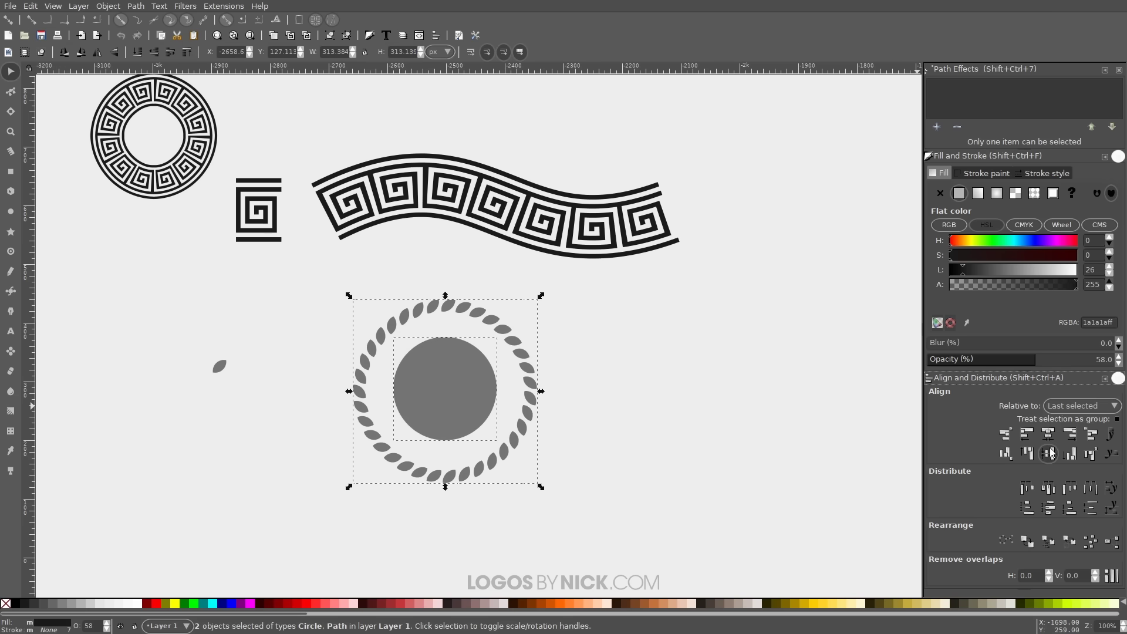
{"action": "left_click", "coordinate": [1048, 453]}
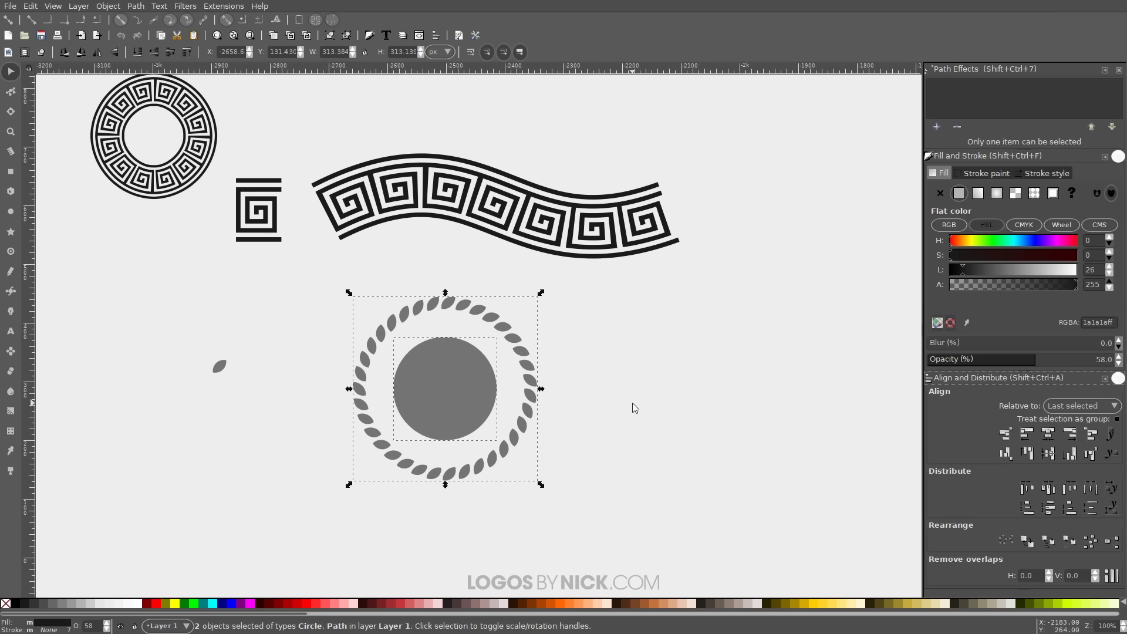
Convert the inner circle to a path with Object to Path and clear the selection
{"action": "left_click_drag", "start_coordinate": [631, 403], "coordinate": [619, 401]}
{"action": "left_click", "coordinate": [136, 6]}
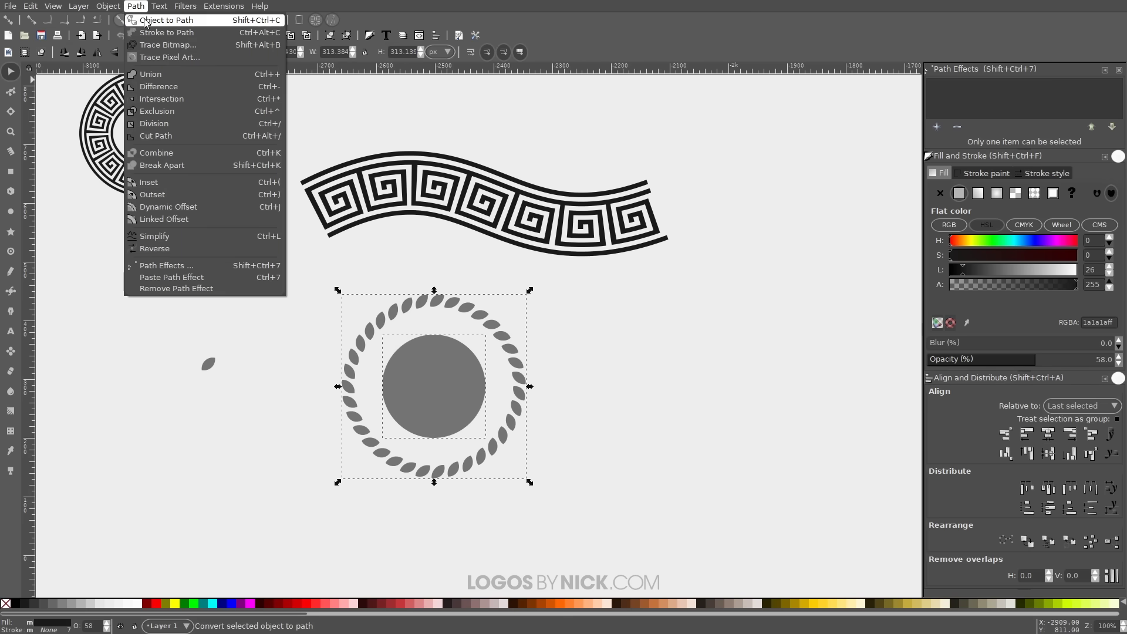
{"action": "left_click", "coordinate": [149, 28]}
{"action": "left_click", "coordinate": [676, 405]}
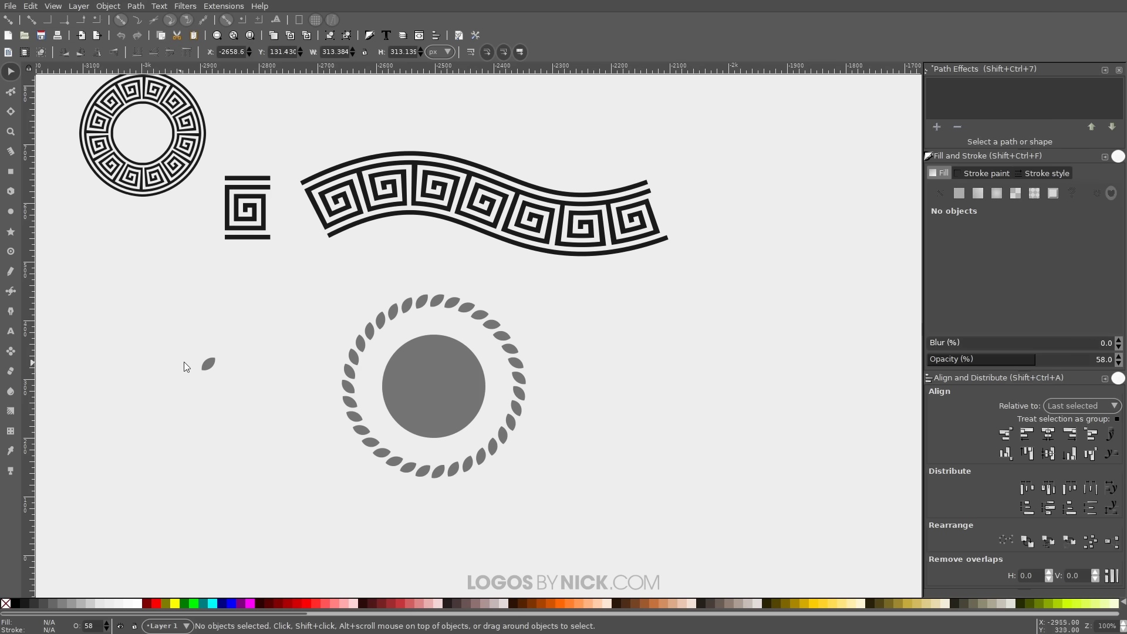
Flip the single source leaf horizontally and copy it to the clipboard
{"action": "left_click", "coordinate": [210, 362]}
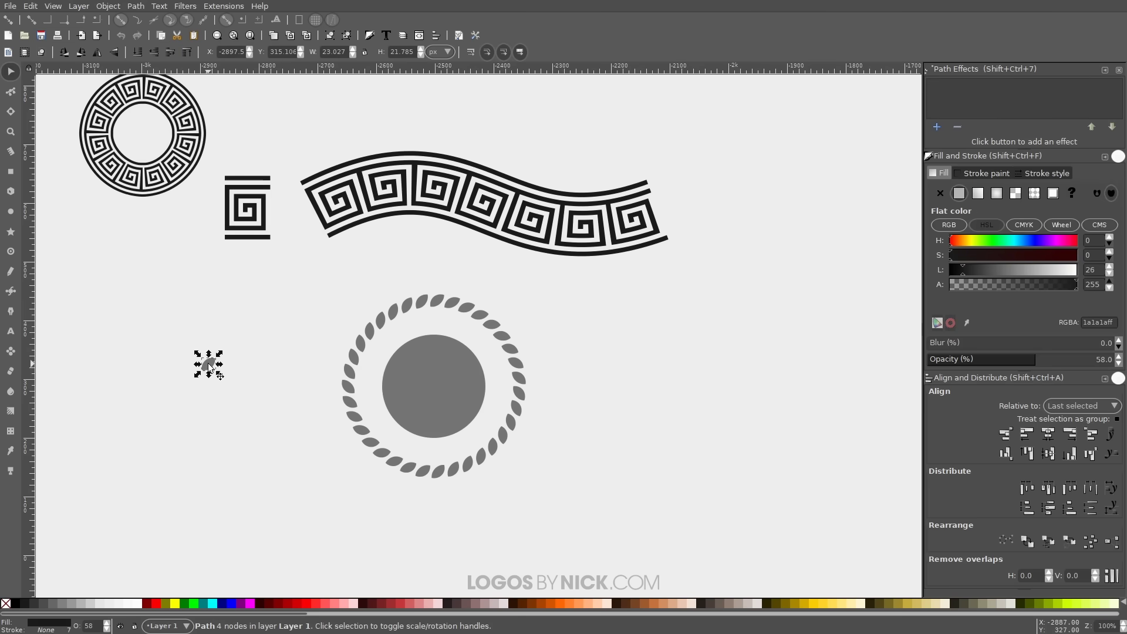
{"action": "left_click", "coordinate": [97, 52]}
{"action": "right_click", "coordinate": [210, 375]}
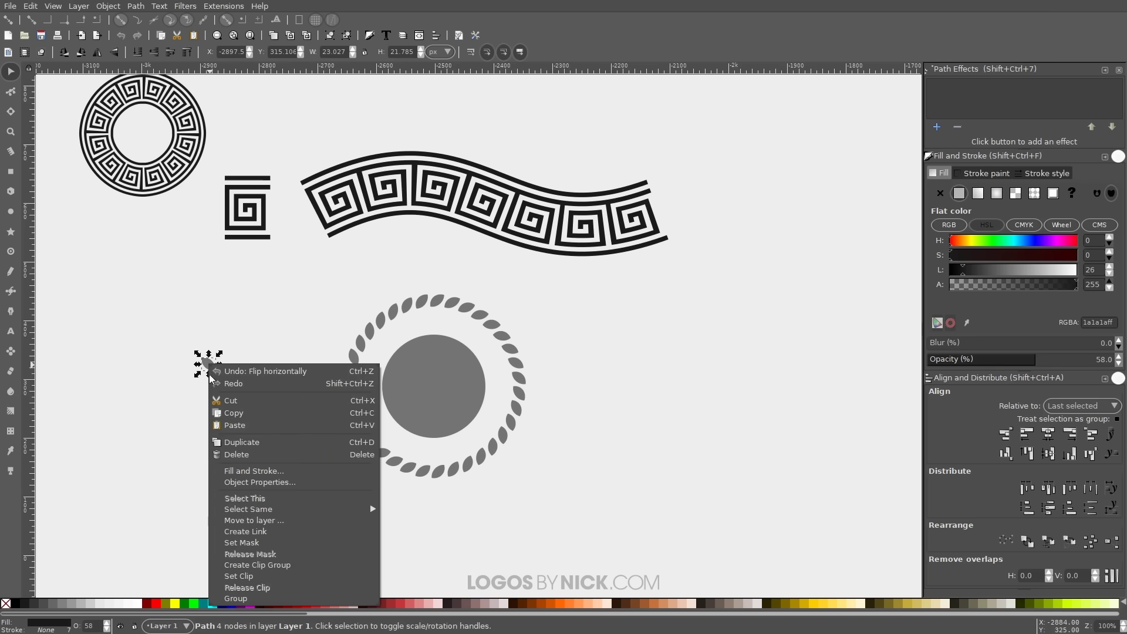
{"action": "left_click", "coordinate": [234, 413]}
Enlarge the inner circle to 228 px about its centre and apply Pattern Along Path with the copied leaf linked, set to Repeated, stretched
{"action": "left_click", "coordinate": [422, 396]}
{"action": "left_click_drag", "start_coordinate": [489, 387], "coordinate": [504, 396]}
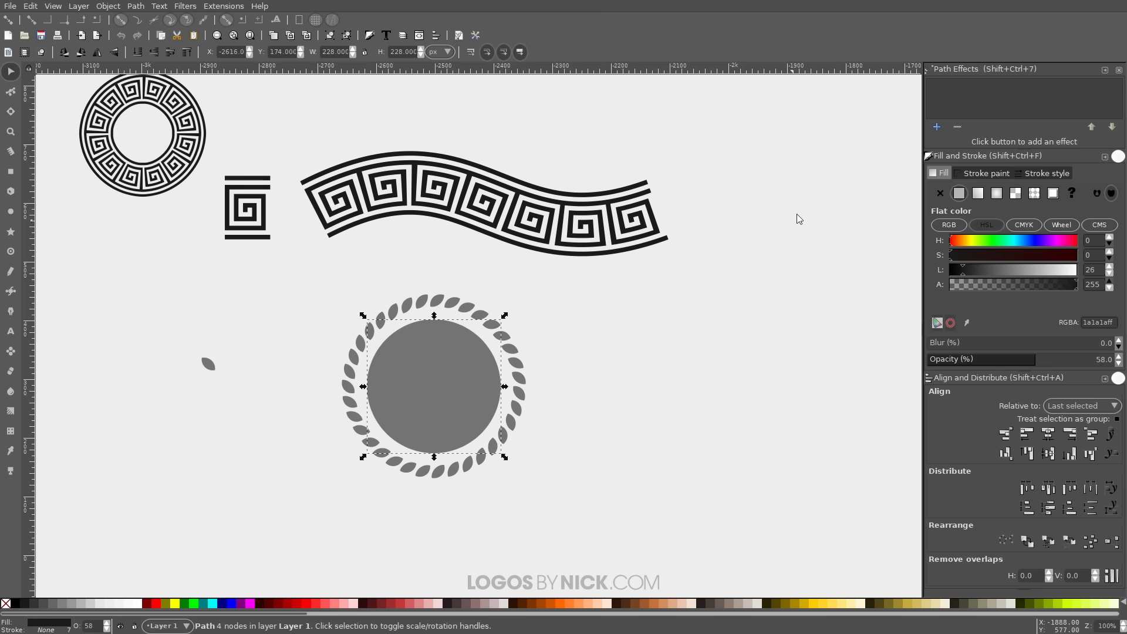
{"action": "left_click", "coordinate": [937, 129]}
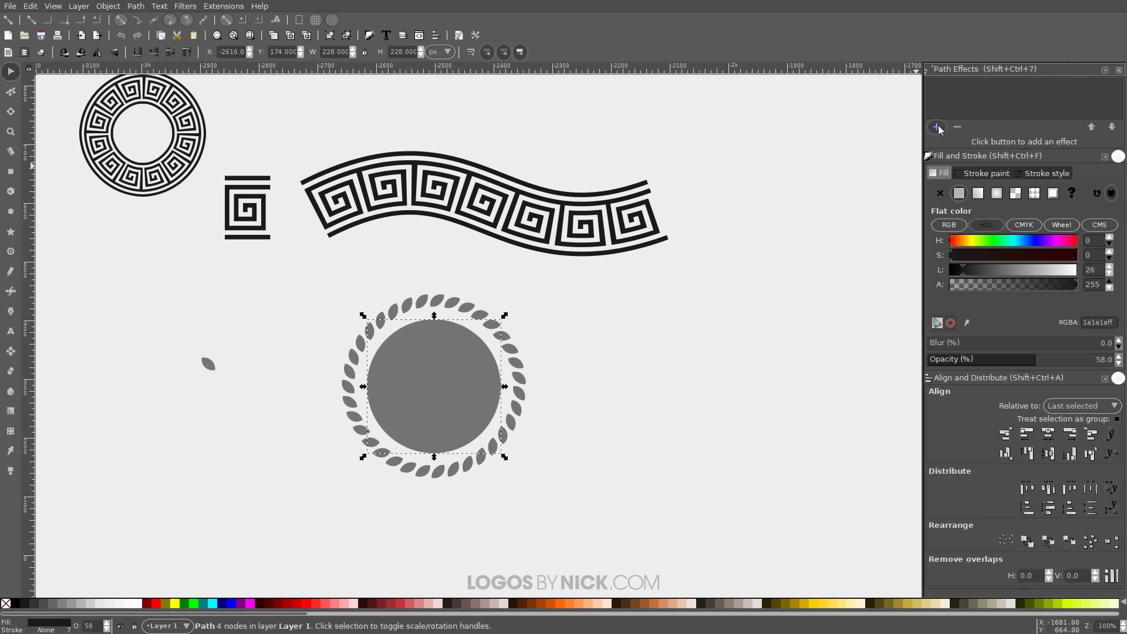
{"action": "left_click", "coordinate": [618, 401]}
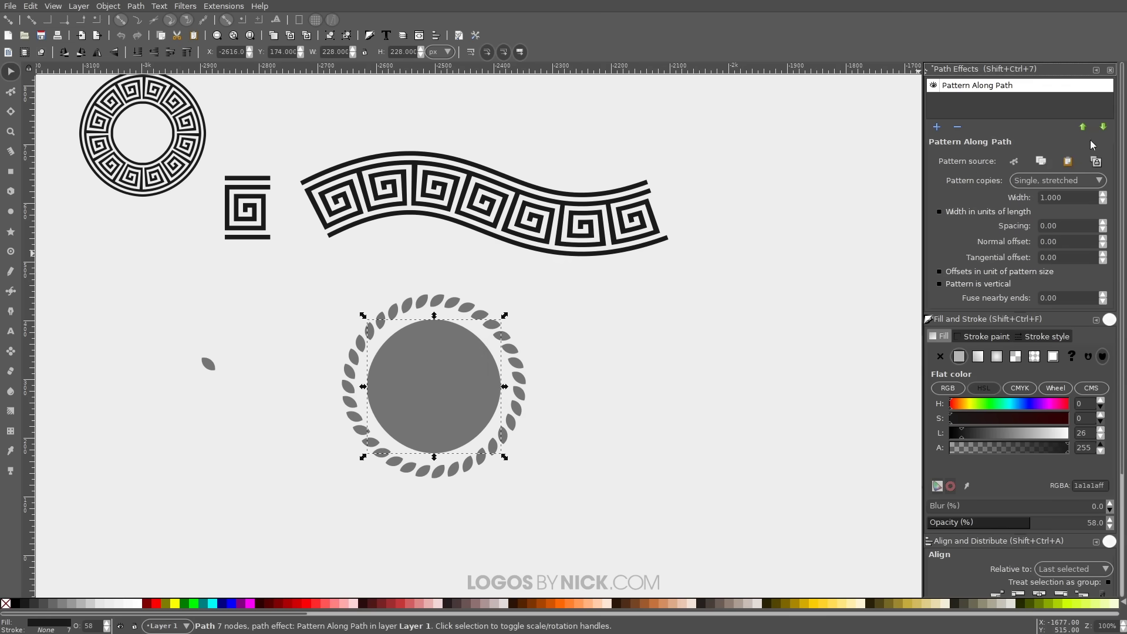
{"action": "left_click", "coordinate": [1083, 179]}
{"action": "left_click", "coordinate": [1083, 154]}
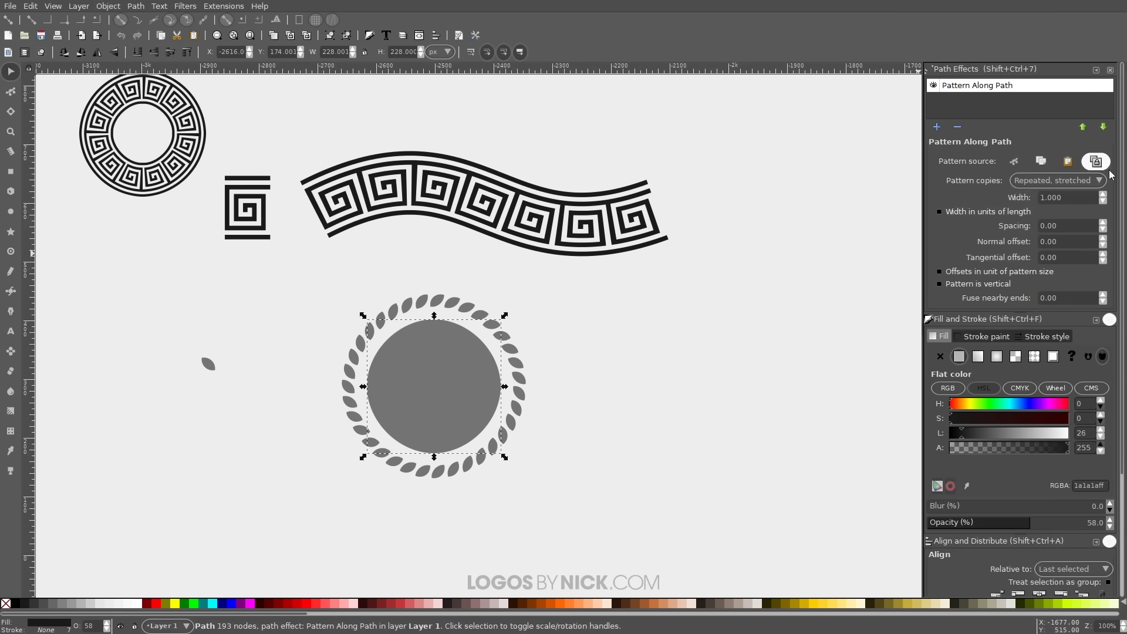
{"action": "left_click", "coordinate": [1096, 162]}
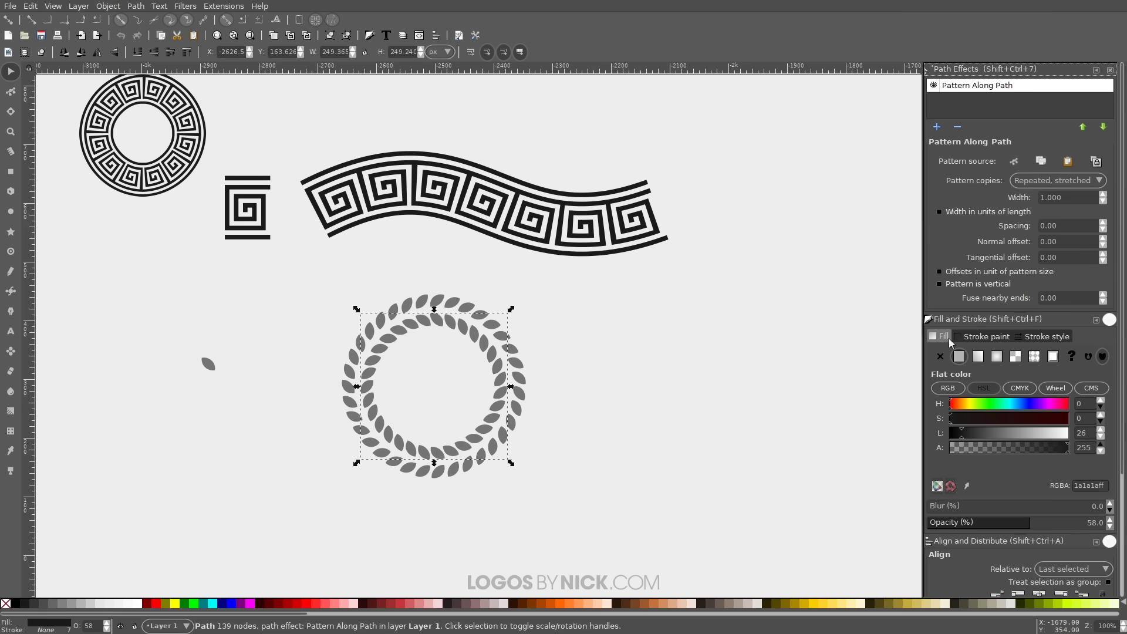
Set the spacing of the inner ring's leaf copies to 2 and fine-tune it down to 0.80
{"action": "type", "text": "2"}
{"action": "key", "text": "Return"}
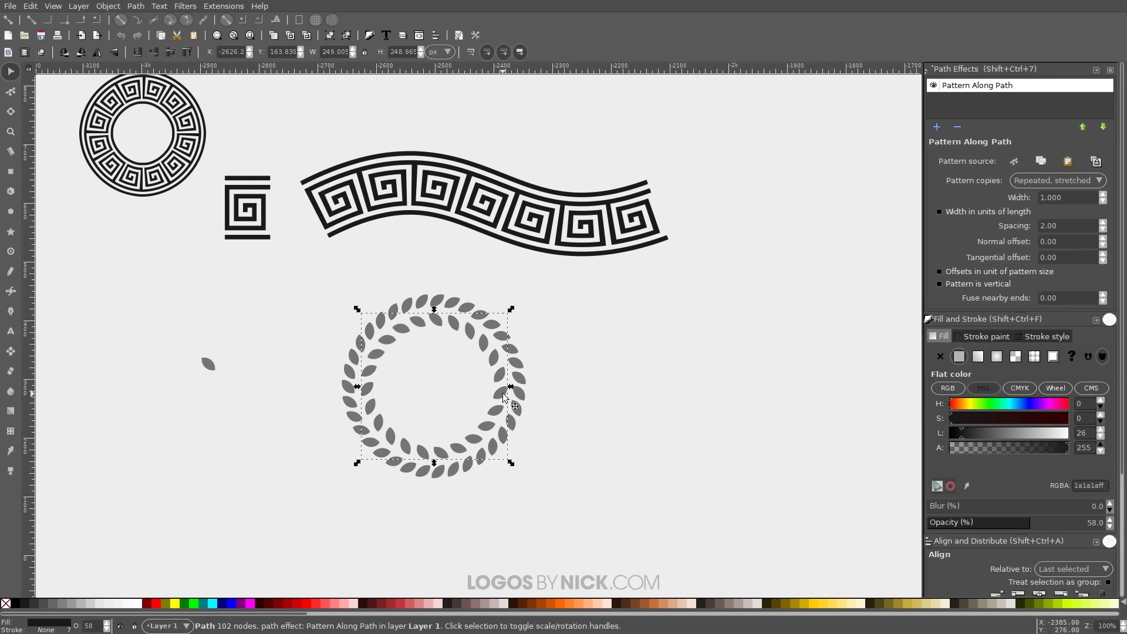
{"action": "left_click_drag", "start_coordinate": [510, 387], "coordinate": [511, 387]}
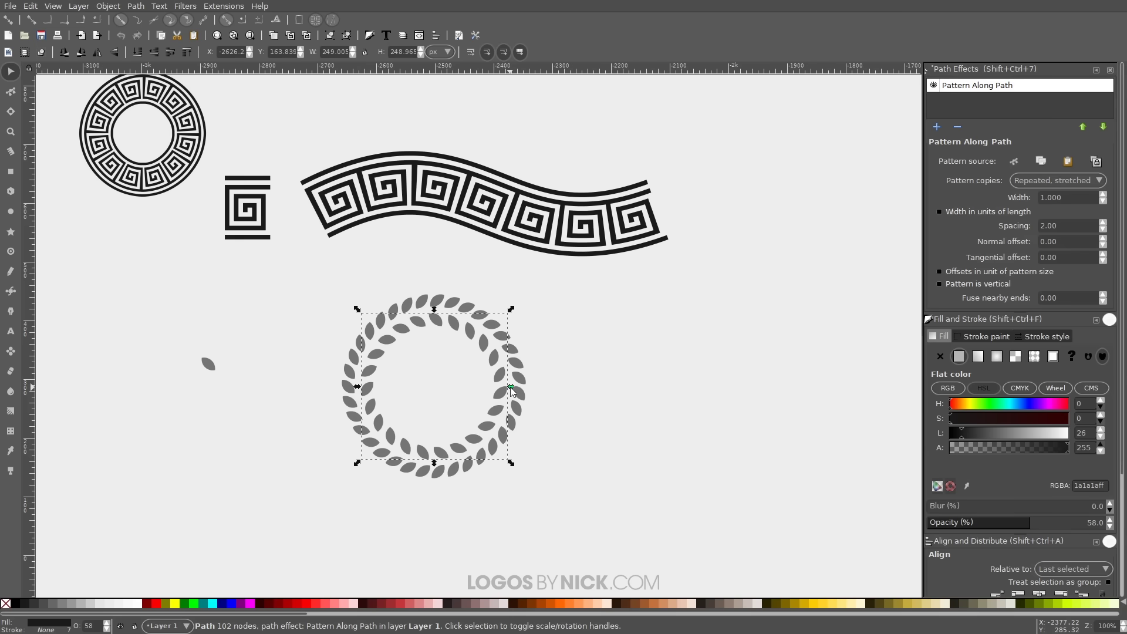
{"action": "left_click", "coordinate": [1102, 230]}
{"action": "left_click", "coordinate": [1102, 230]}
{"action": "left_click", "coordinate": [1102, 230]}
{"action": "left_click", "coordinate": [1102, 230]}
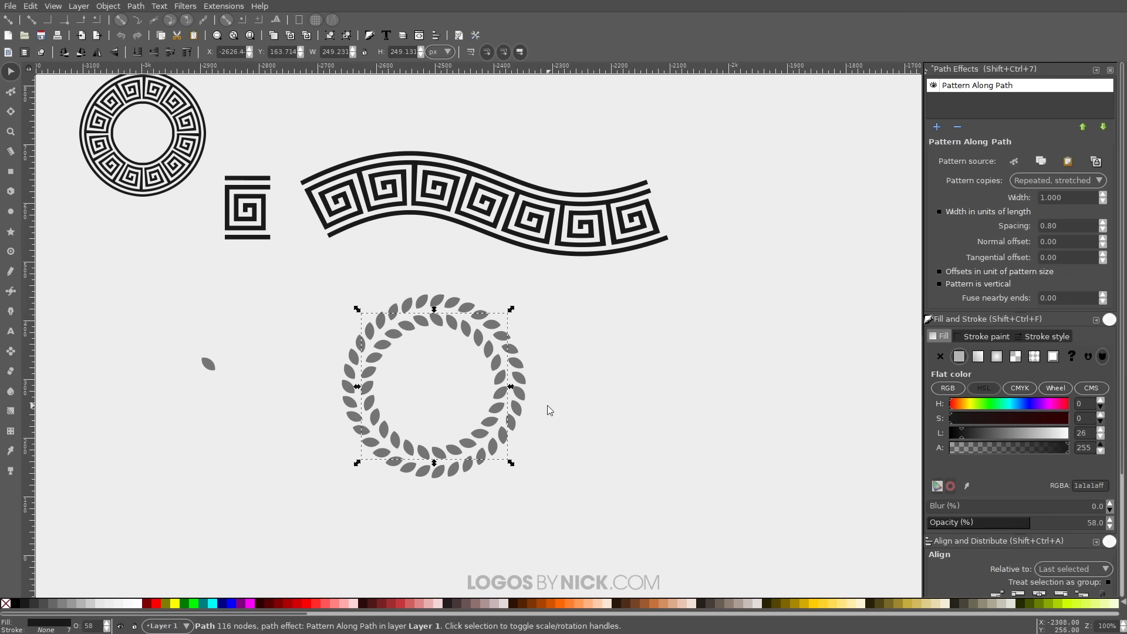
Enlarge the inner leaf ring slightly to about 253 px and convert it to a plain path with Object to Path
{"action": "left_click_drag", "start_coordinate": [514, 387], "coordinate": [515, 387]}
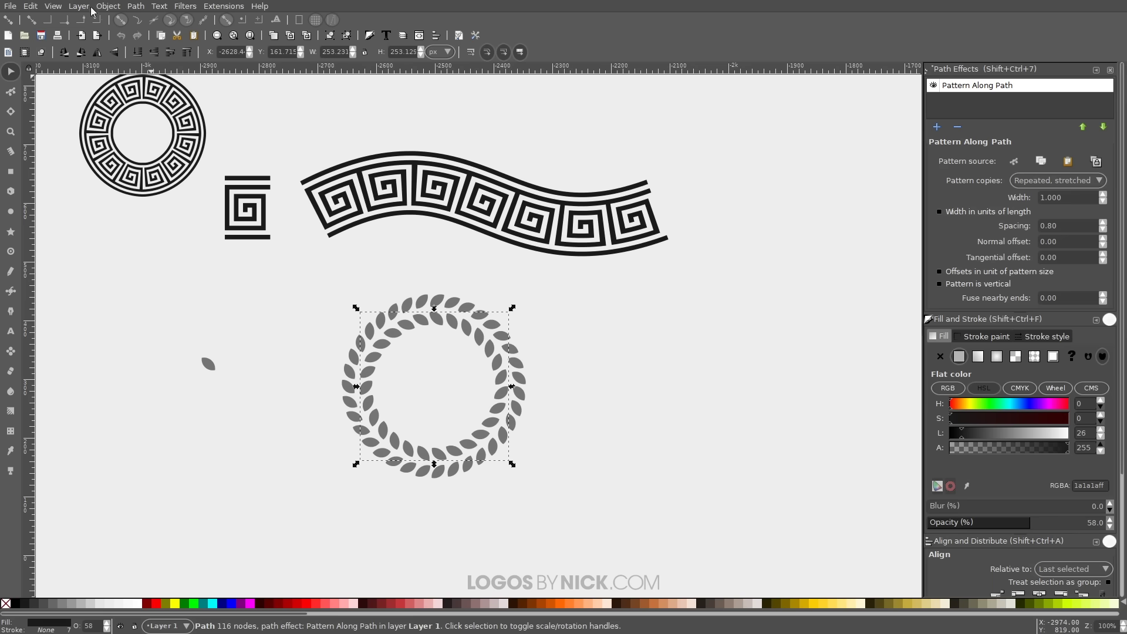
{"action": "left_click", "coordinate": [133, 8]}
{"action": "left_click", "coordinate": [148, 19]}
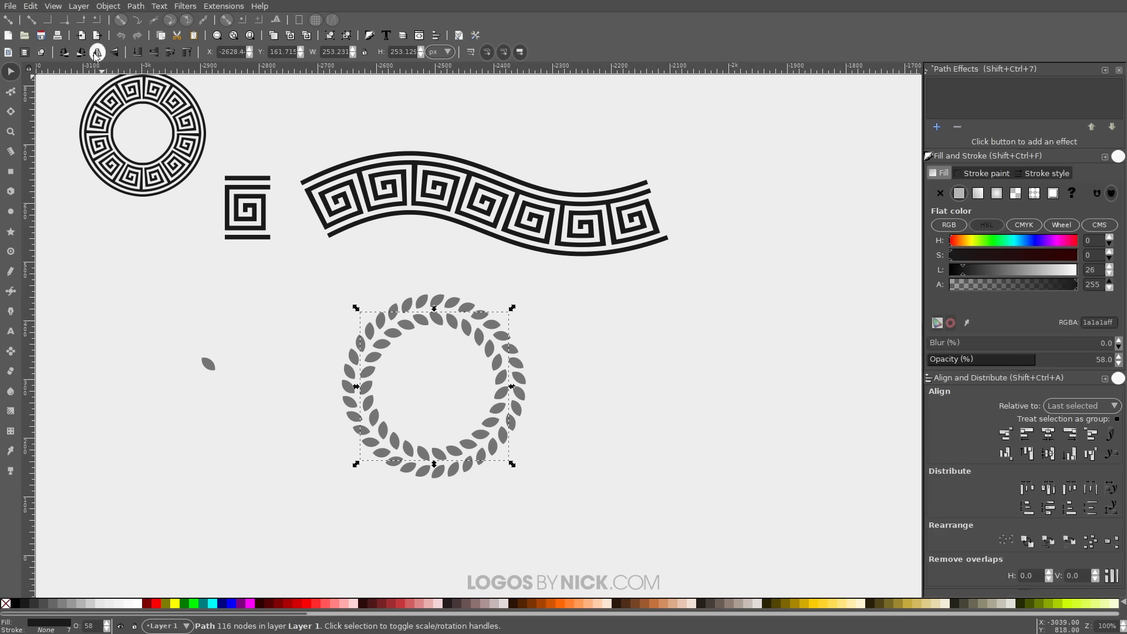
Break the inner leaf ring apart into separate leaves and clear the selection
{"action": "left_click", "coordinate": [144, 6]}
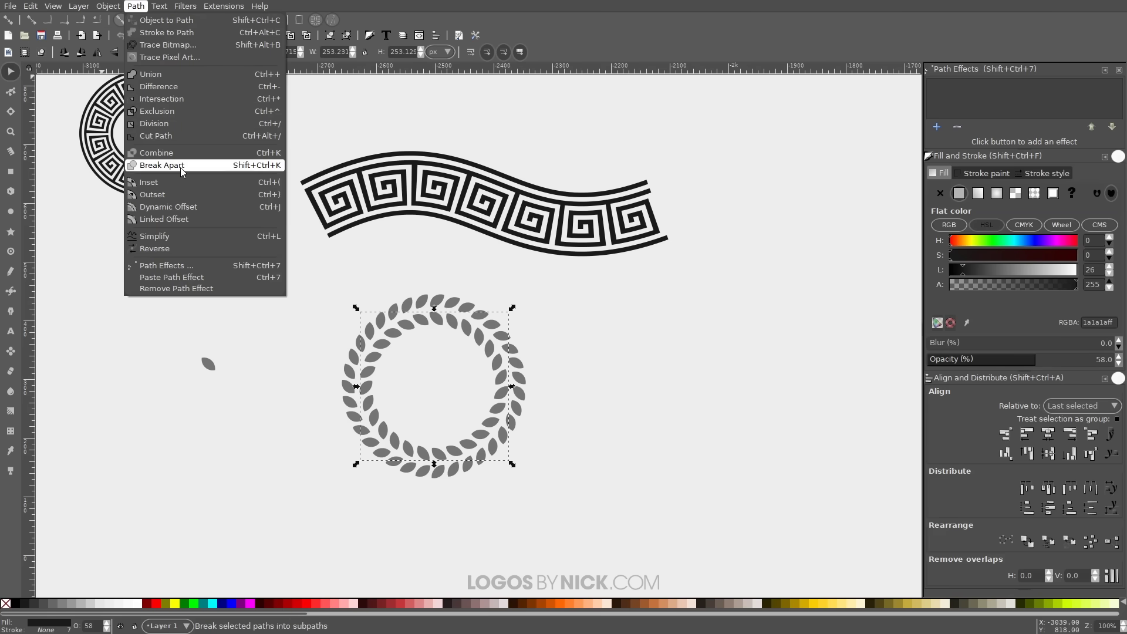
{"action": "left_click", "coordinate": [183, 171]}
{"action": "left_click", "coordinate": [431, 363]}
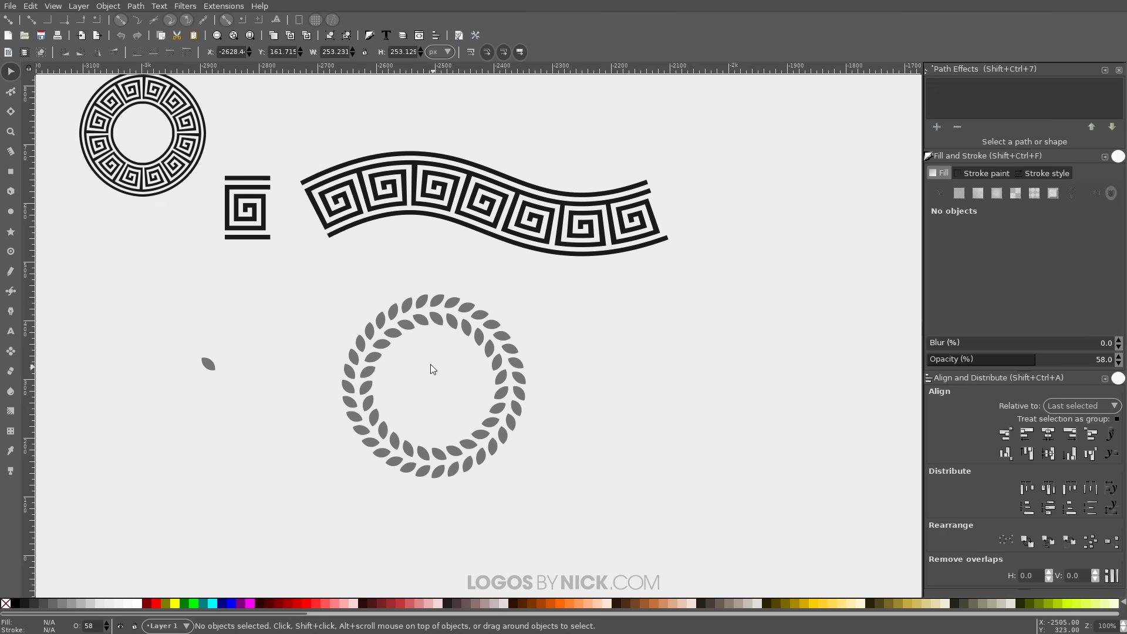
Delete the inner ring's upper leaves, its right-half leaves and the leftover leaf at the bottom centre
{"action": "left_click_drag", "start_coordinate": [381, 271], "coordinate": [500, 354]}
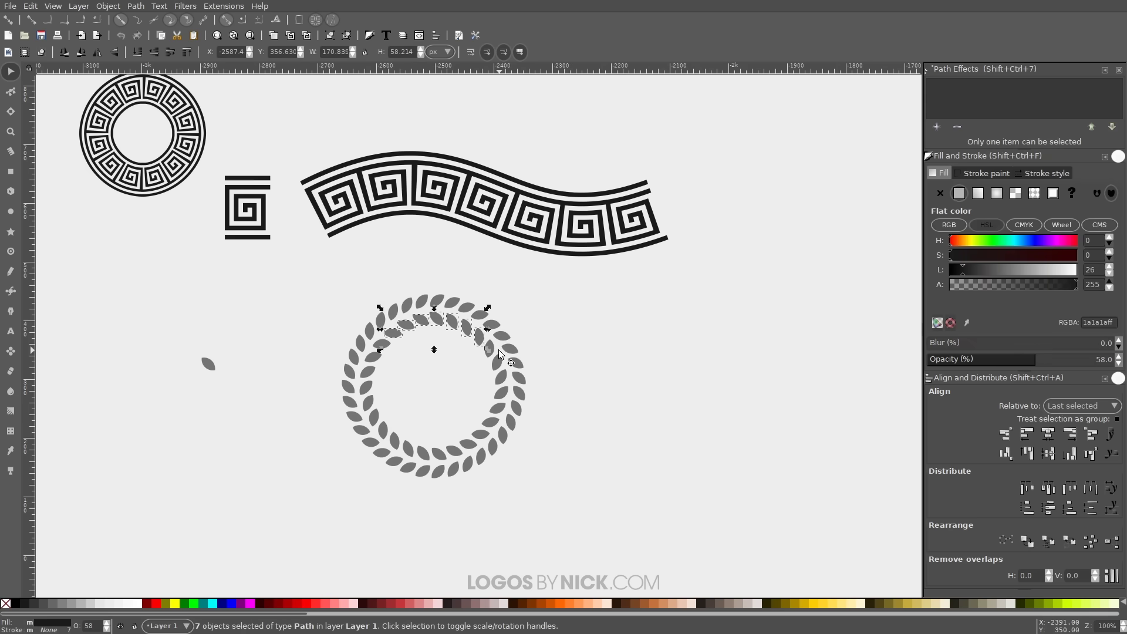
{"action": "key", "text": "Delete"}
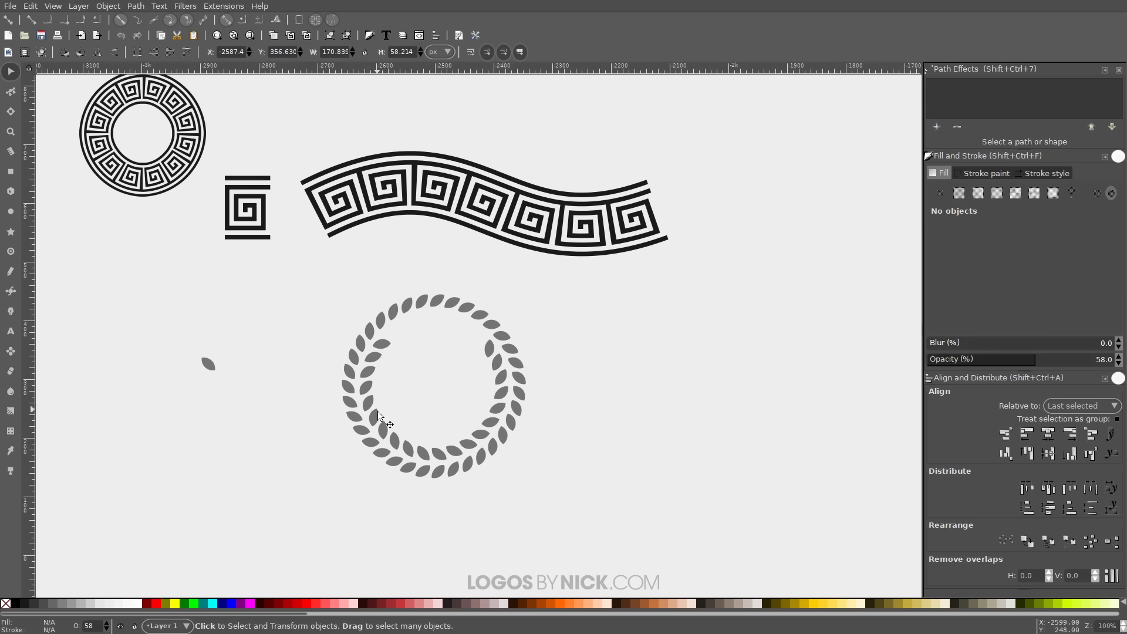
{"action": "left_click_drag", "start_coordinate": [563, 516], "coordinate": [432, 302]}
{"action": "key", "text": "Delete"}
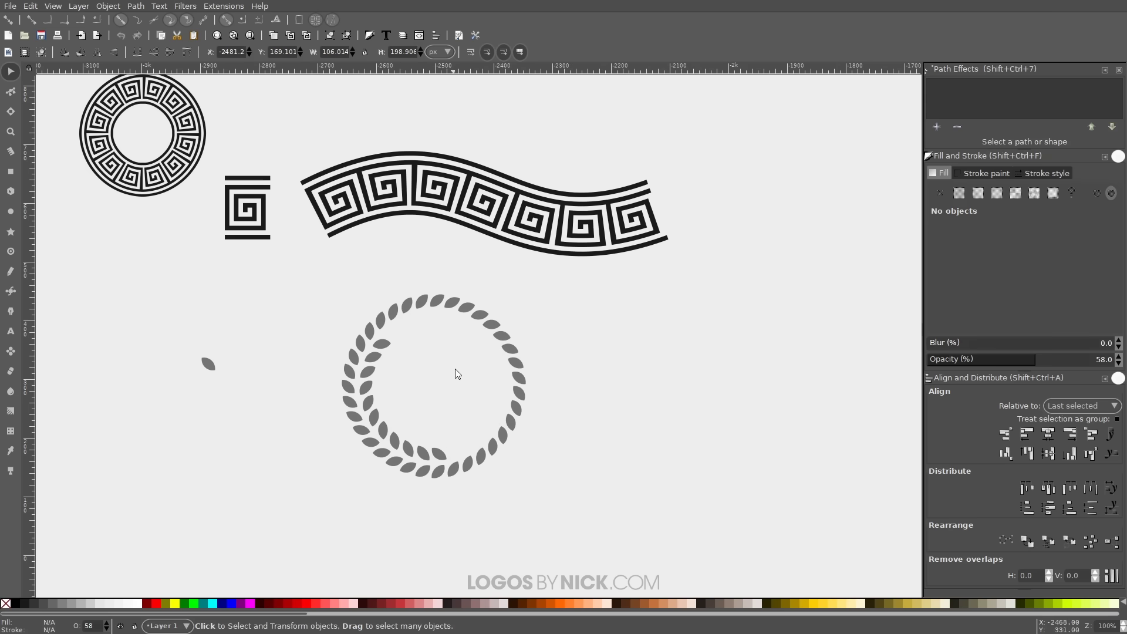
{"action": "left_click", "coordinate": [446, 457]}
{"action": "key", "text": "Delete"}
Break the outer leaf ring apart into separate leaves and clear the selection
{"action": "left_click", "coordinate": [437, 302]}
{"action": "left_click", "coordinate": [135, 6]}
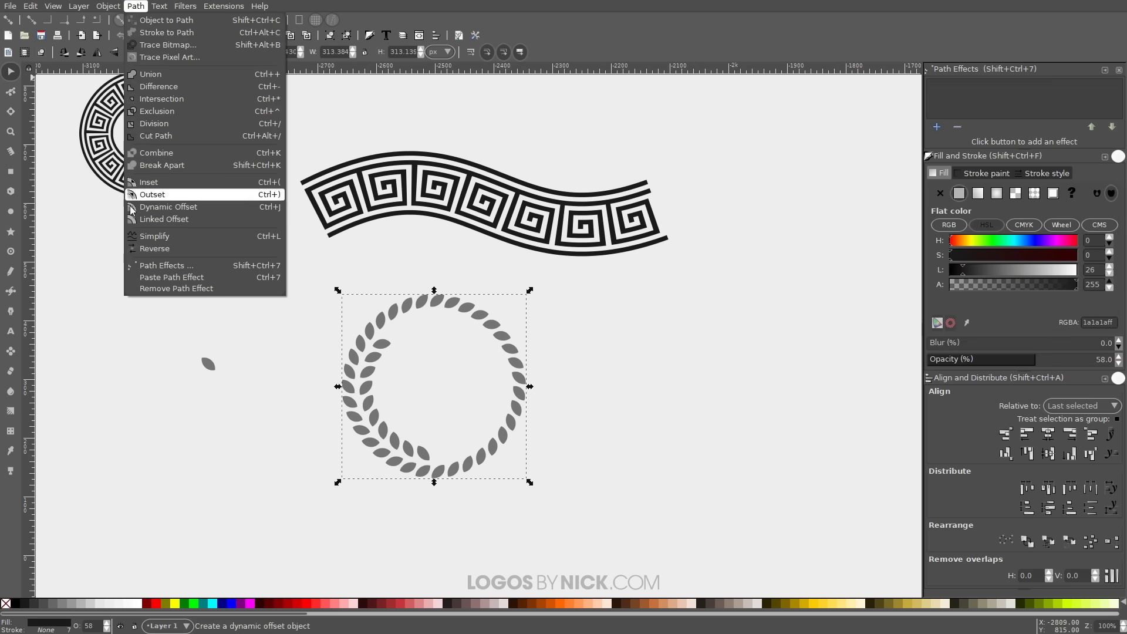
{"action": "left_click", "coordinate": [158, 166]}
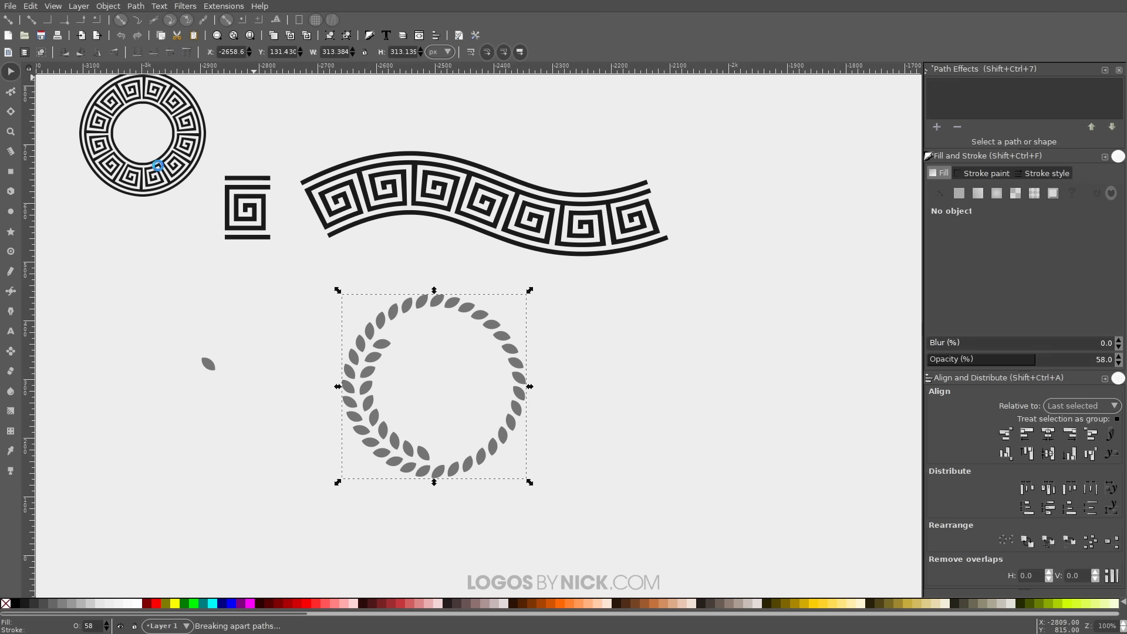
{"action": "left_click", "coordinate": [434, 375]}
Delete the outer ring's upper leaves and all of its right-half leaves, leaving only the left branch
{"action": "left_click_drag", "start_coordinate": [376, 286], "coordinate": [492, 334]}
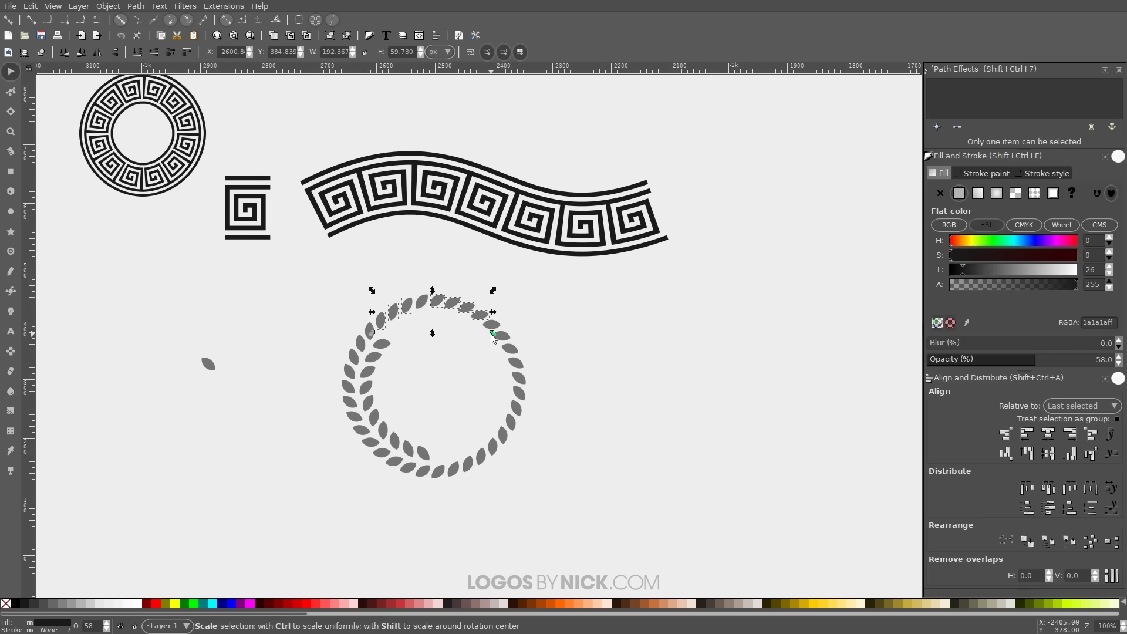
{"action": "key", "text": "Delete"}
{"action": "left_click_drag", "start_coordinate": [574, 514], "coordinate": [430, 295]}
{"action": "key", "text": "Delete"}
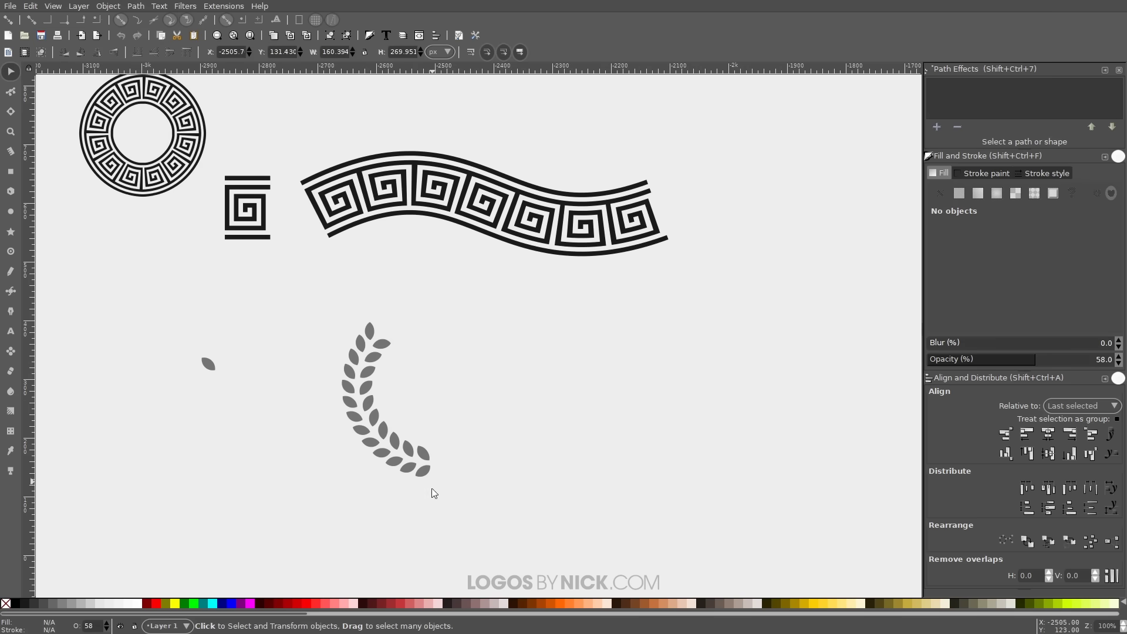
Try to delete the last outer leaf at the lower end of the remaining branch
{"action": "left_click", "coordinate": [423, 469]}
{"action": "key", "text": "Delete"}
{"action": "left_click_drag", "start_coordinate": [481, 519], "coordinate": [504, 504]}
{"action": "key", "text": "ctrl+z"}
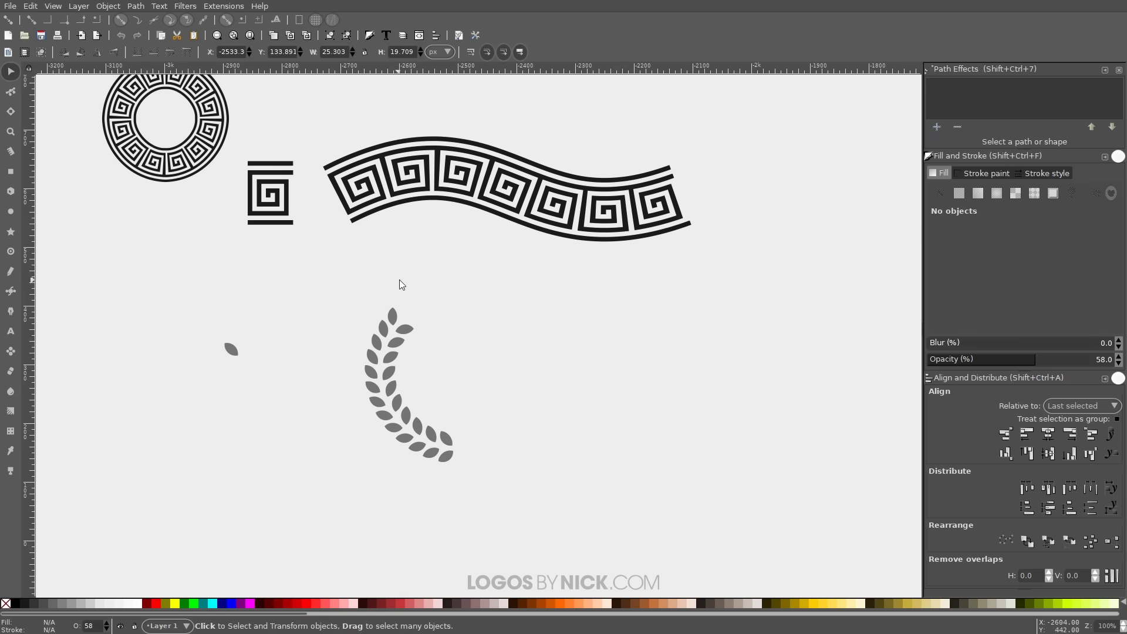
Set the opacity of all leaves in the left branch to 100% and group them
{"action": "left_click_drag", "start_coordinate": [521, 495], "coordinate": [340, 275]}
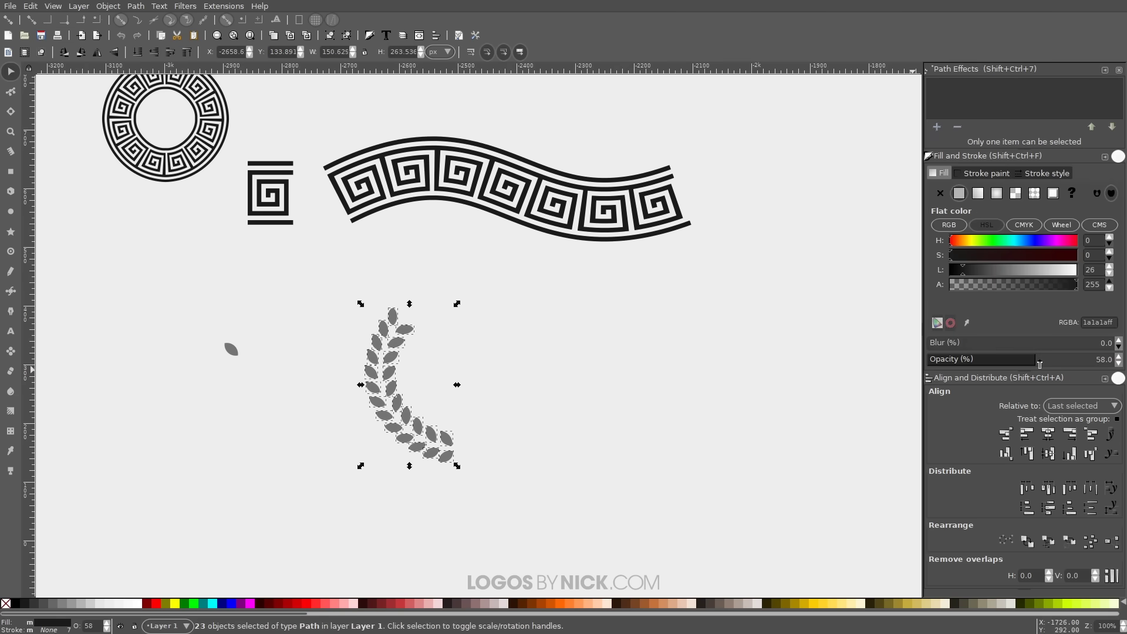
{"action": "left_click_drag", "start_coordinate": [1049, 363], "coordinate": [1117, 363]}
{"action": "mouse_move", "coordinate": [446, 462]}
{"action": "left_mouse_down"}
{"action": "mouse_move", "coordinate": [453, 440]}
{"action": "mouse_move", "coordinate": [440, 467]}
{"action": "left_mouse_up"}
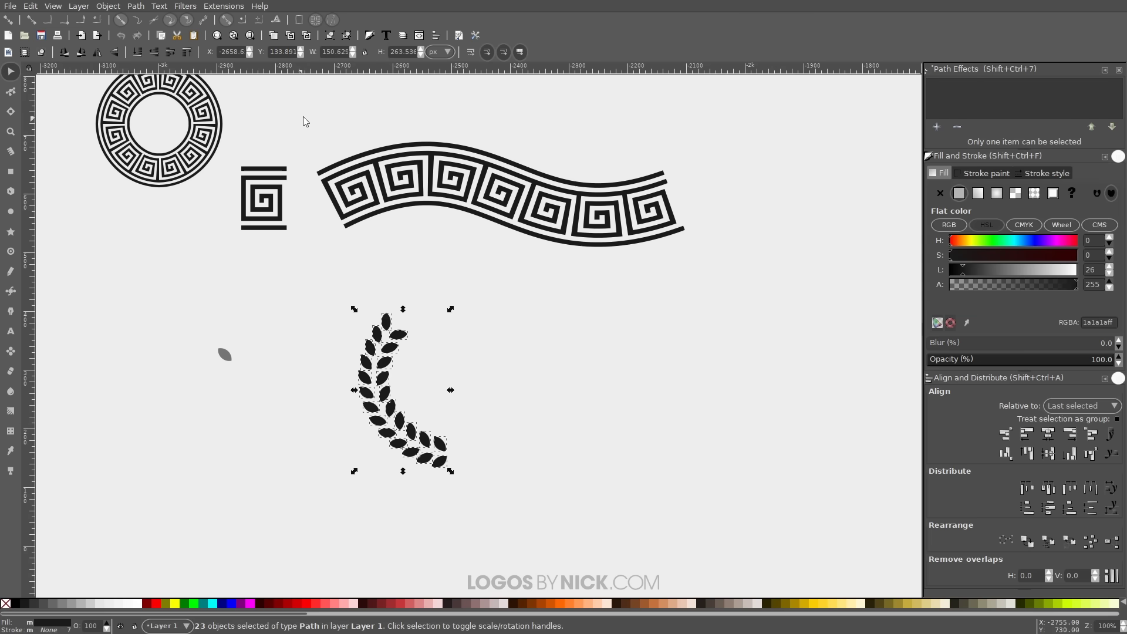
{"action": "left_click", "coordinate": [330, 36]}
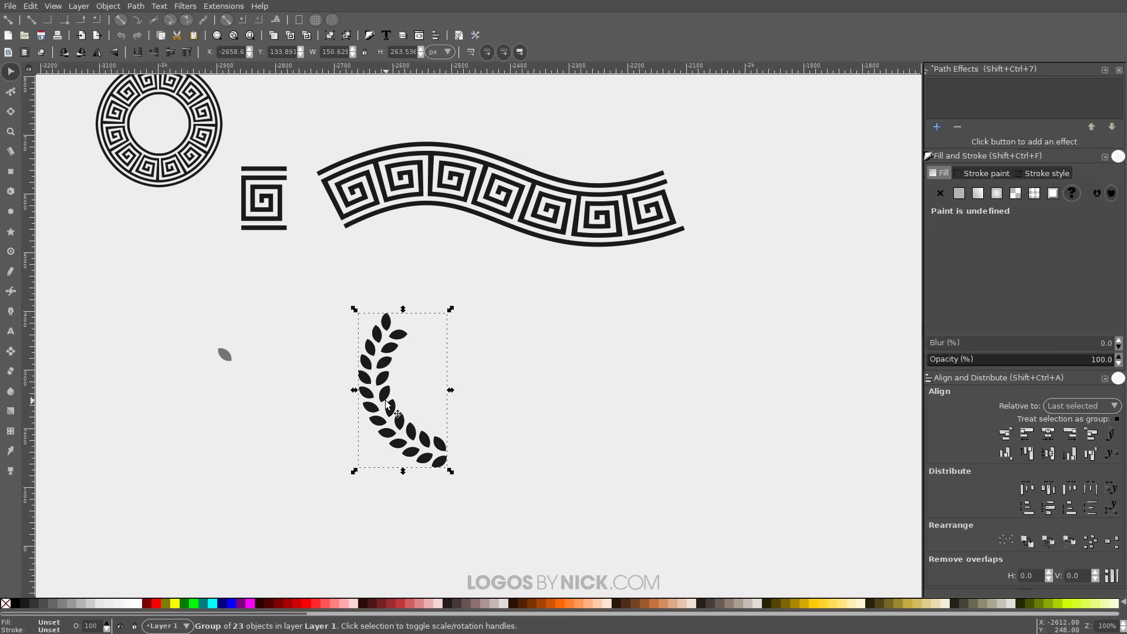
Duplicate the grouped leaf branch, flip the copy horizontally and place it opposite the original to complete the wreath
{"action": "key", "text": "ctrl+d"}
{"action": "left_click_drag", "start_coordinate": [385, 399], "coordinate": [501, 384]}
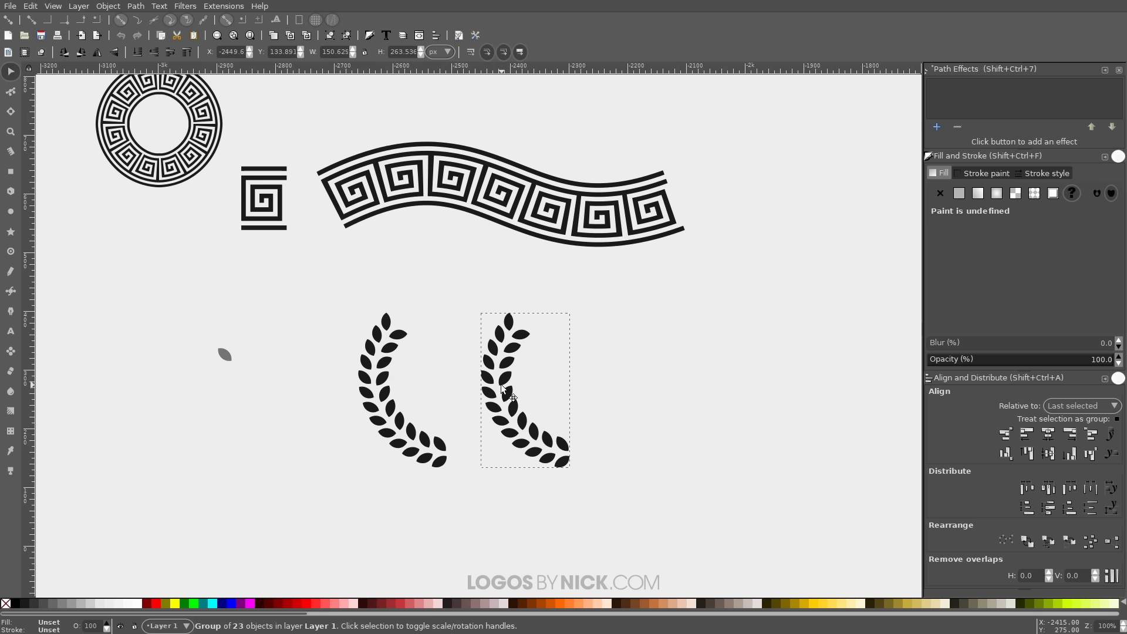
{"action": "left_click", "coordinate": [98, 52]}
{"action": "left_click_drag", "start_coordinate": [535, 460], "coordinate": [516, 460]}
{"action": "left_click", "coordinate": [469, 518]}
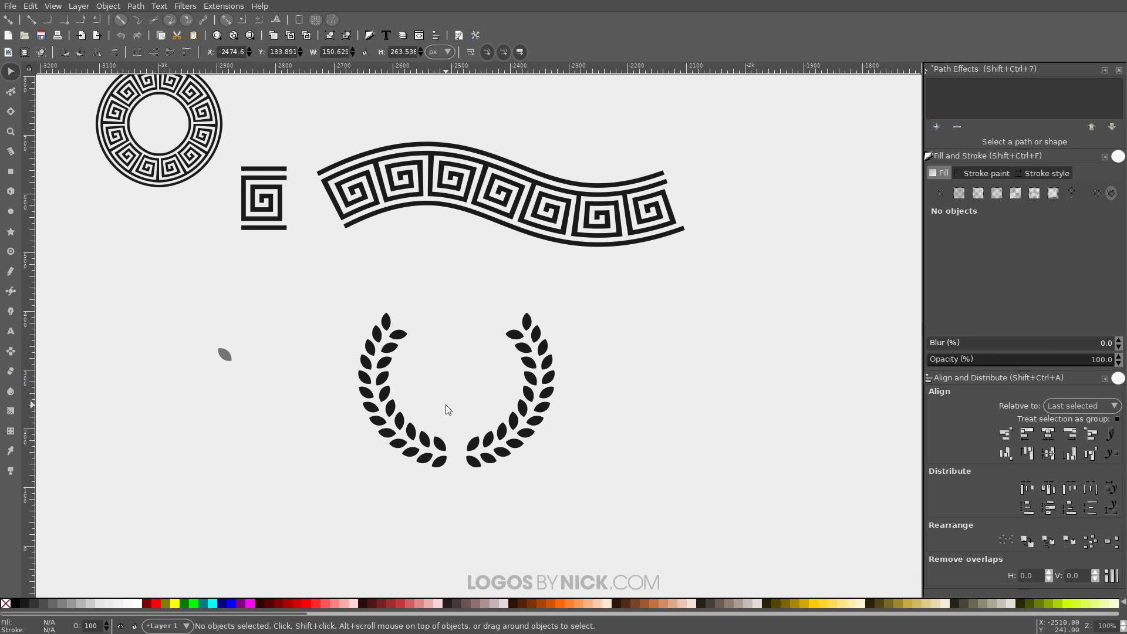
{"action": "scroll", "coordinate": [448, 409], "scroll_direction": "up", "scroll_amount": 5}
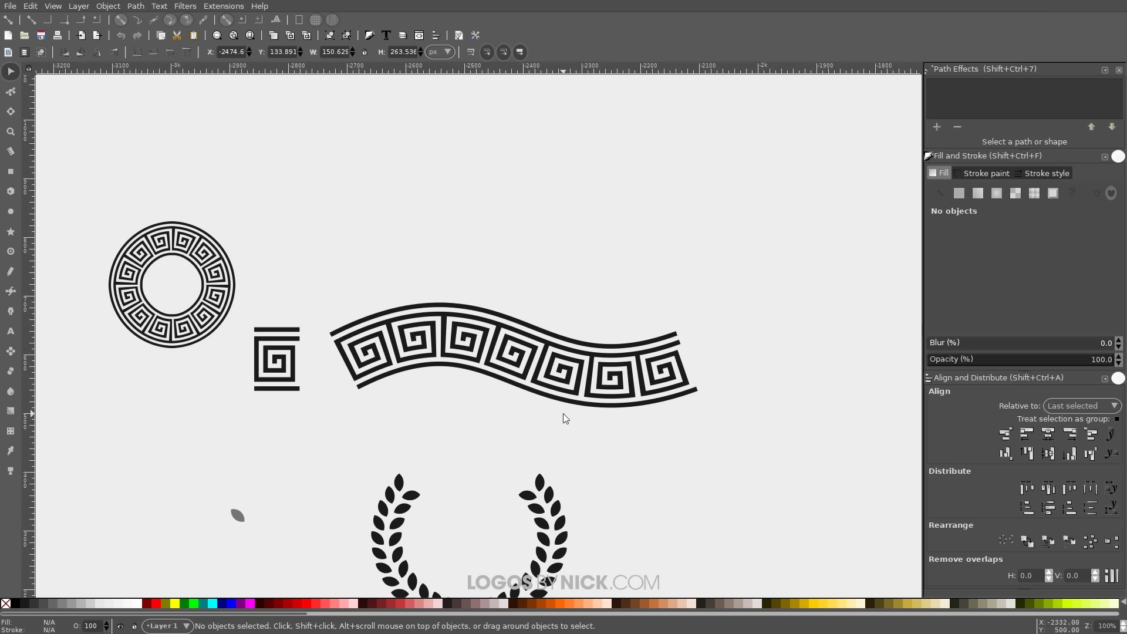
{"action": "scroll", "coordinate": [561, 413], "scroll_direction": "down", "scroll_amount": 2}
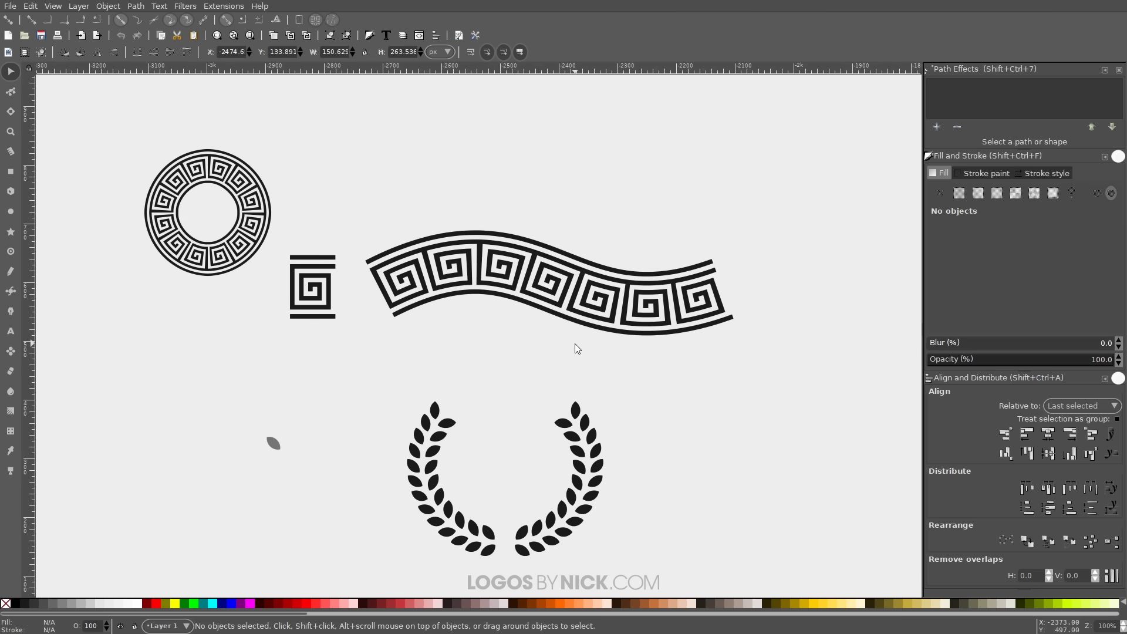